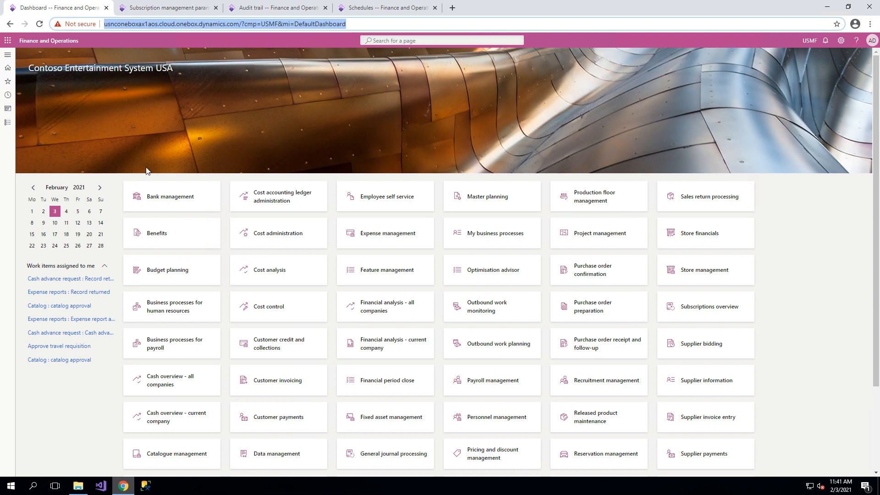
# Open the Subscription management cockpit and filter the customer list to Birch Company.
pyautogui.click(8, 55)
pyautogui.scroll(-6, 50, 320)
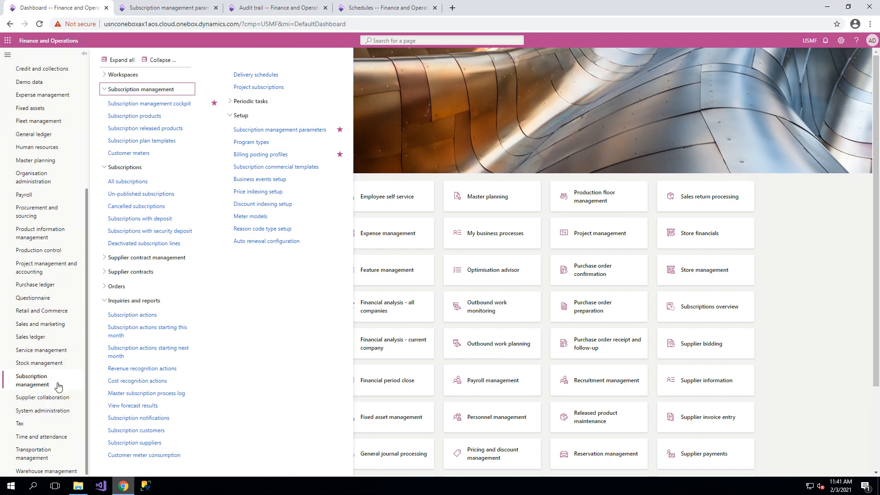
pyautogui.click(162, 104)
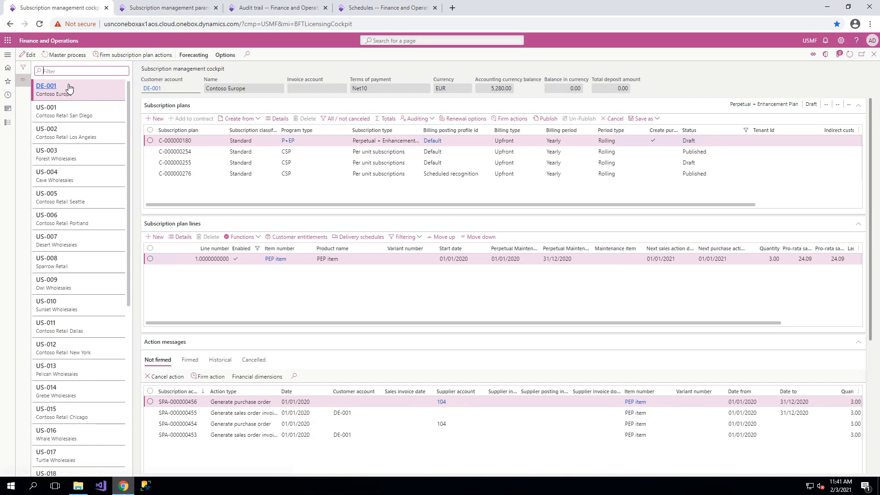
pyautogui.write('Birch Company')
pyautogui.click(76, 96)
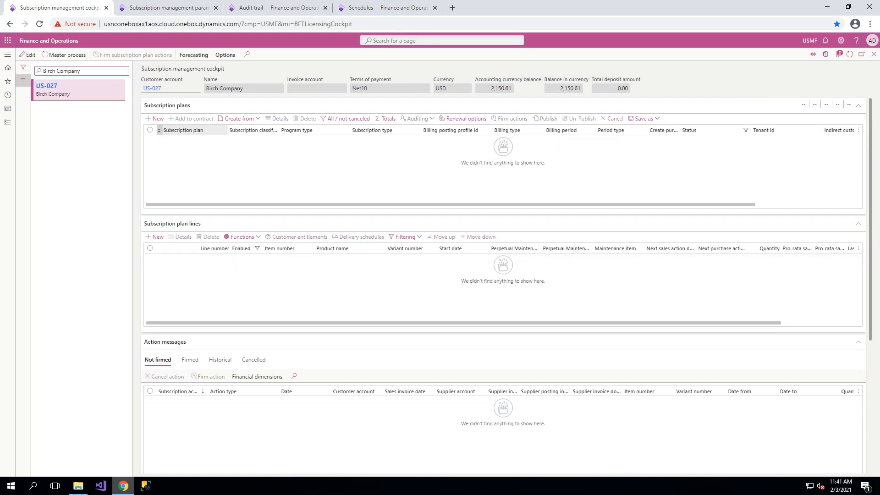
pyautogui.click(25, 83)
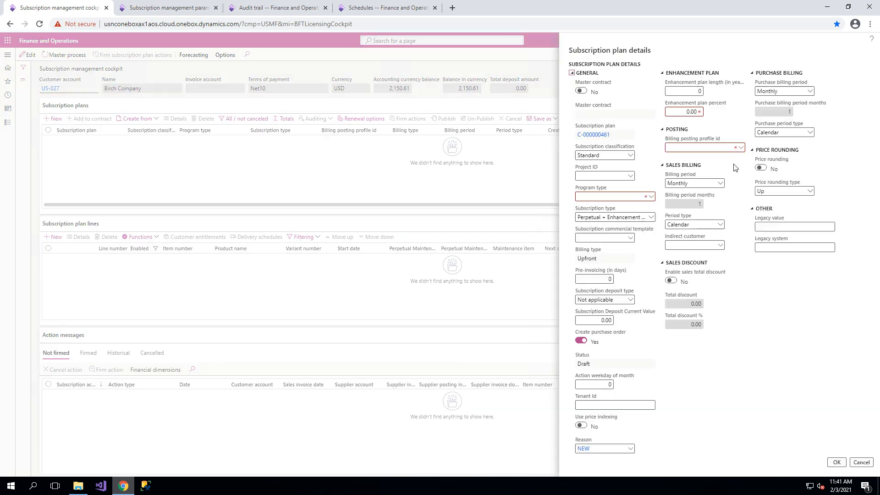
# Create a subscription plan with program type CSP, billing posting profile Scheduled recognition and a Yearly billing period.
pyautogui.click(649, 198)
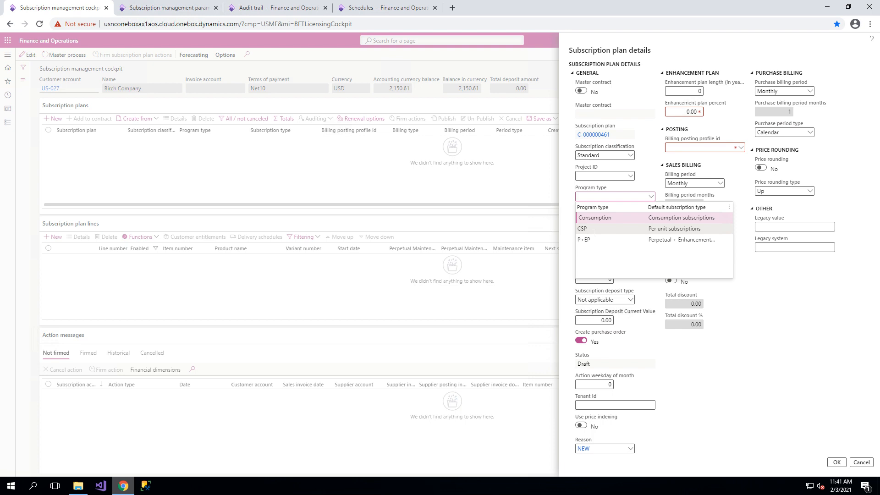
pyautogui.click(635, 229)
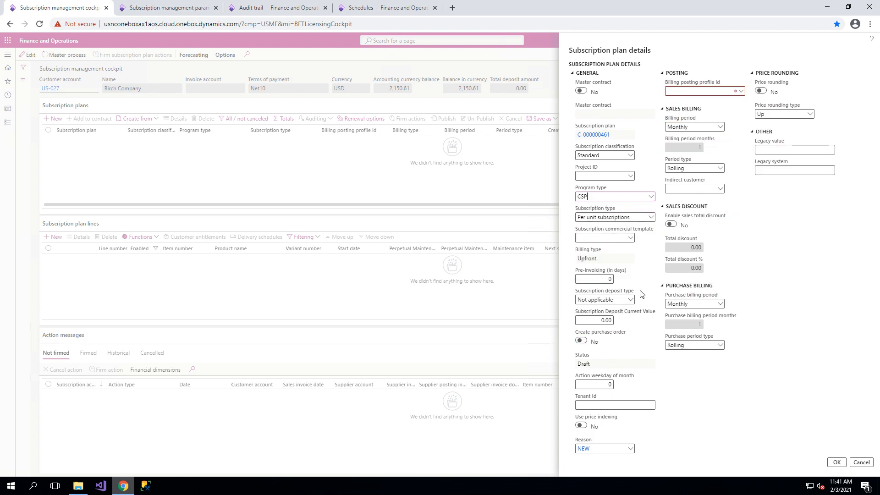
pyautogui.click(742, 93)
pyautogui.click(741, 91)
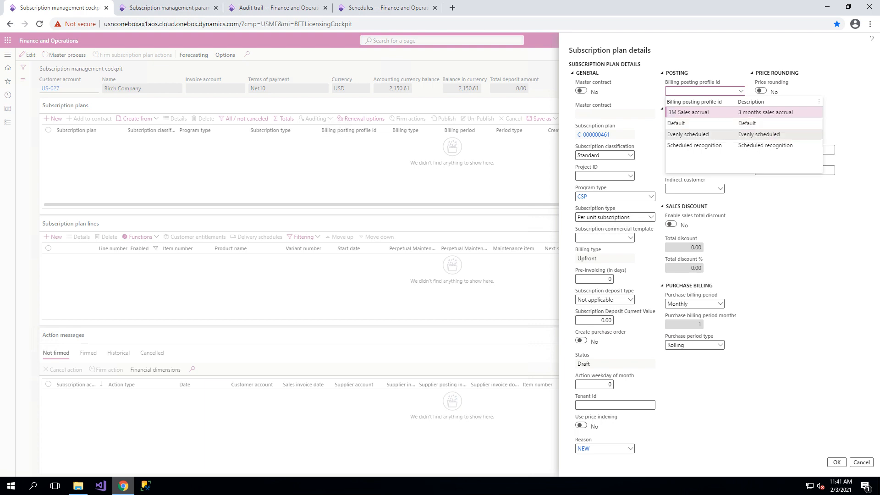
pyautogui.click(724, 146)
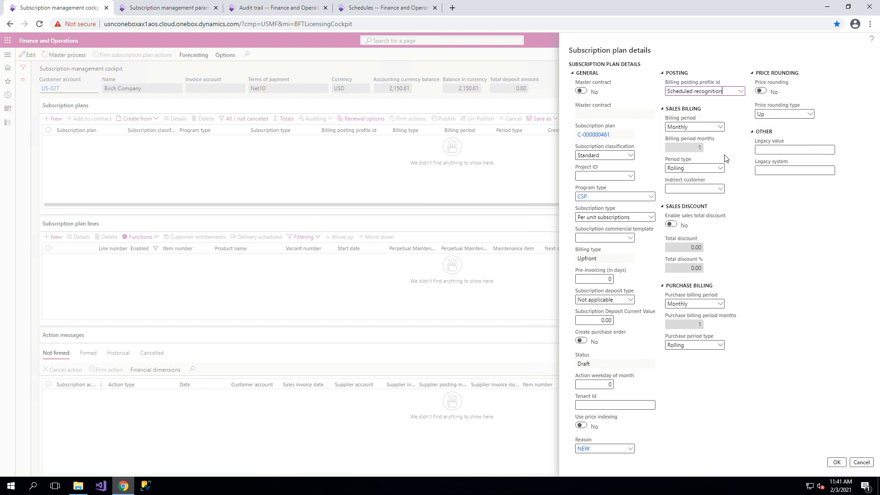
pyautogui.click(719, 128)
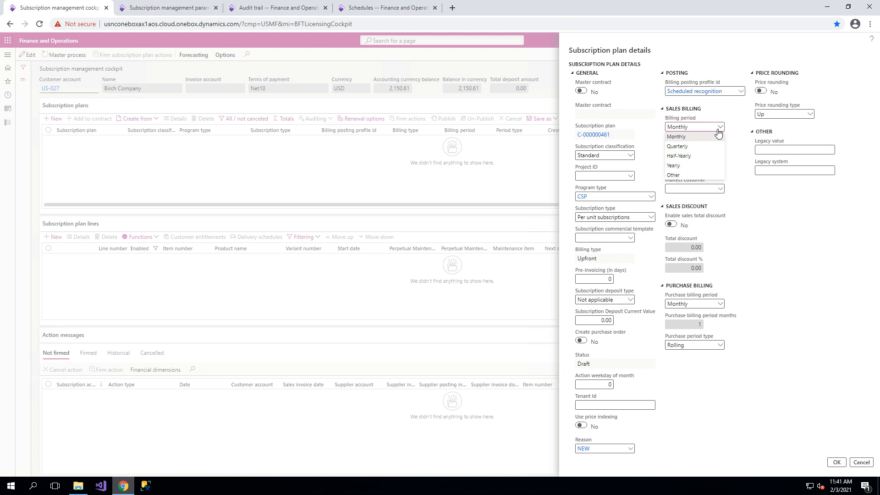
pyautogui.click(697, 166)
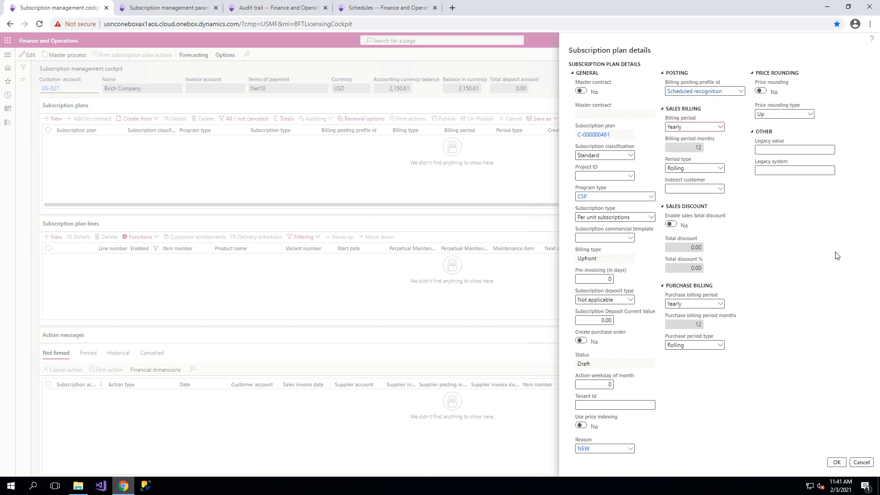
pyautogui.click(837, 461)
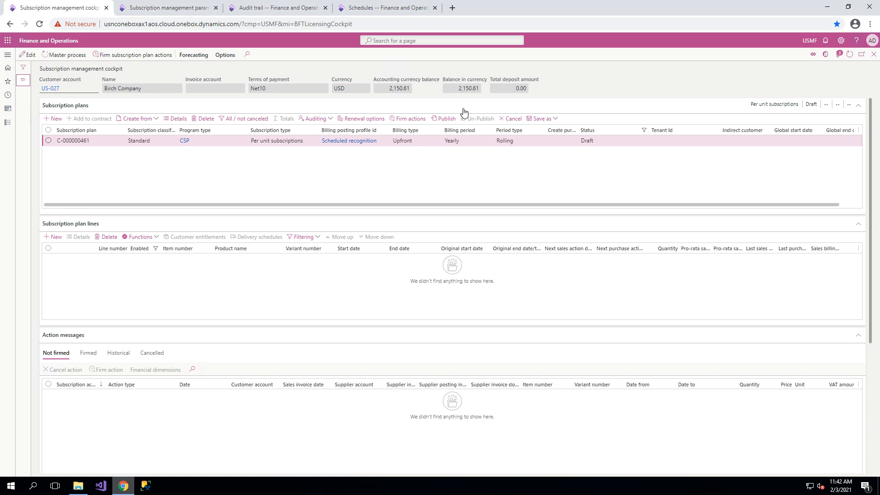
# Set the plan's renewal options to global start date 01/01/2021, 1 fixed cycle before renewal, and renew to self.
pyautogui.click(379, 120)
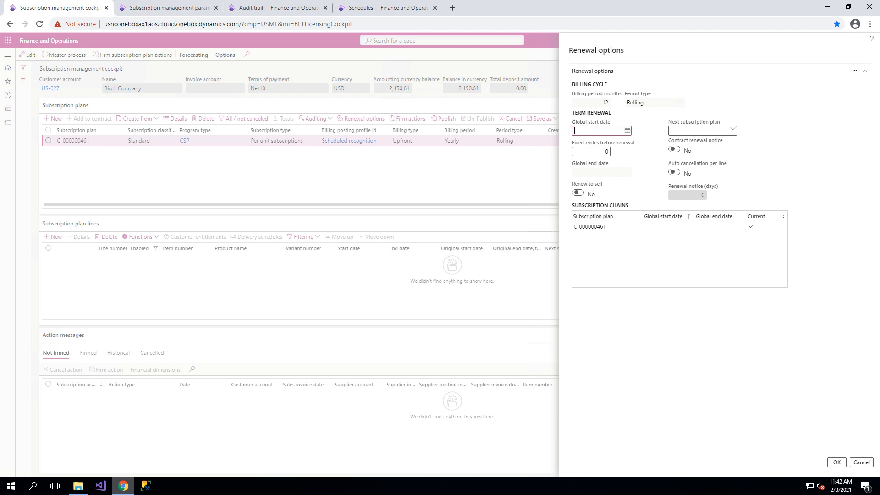
pyautogui.click(602, 131)
pyautogui.write('0101')
pyautogui.press('Tab')
pyautogui.click(578, 193)
pyautogui.click(837, 462)
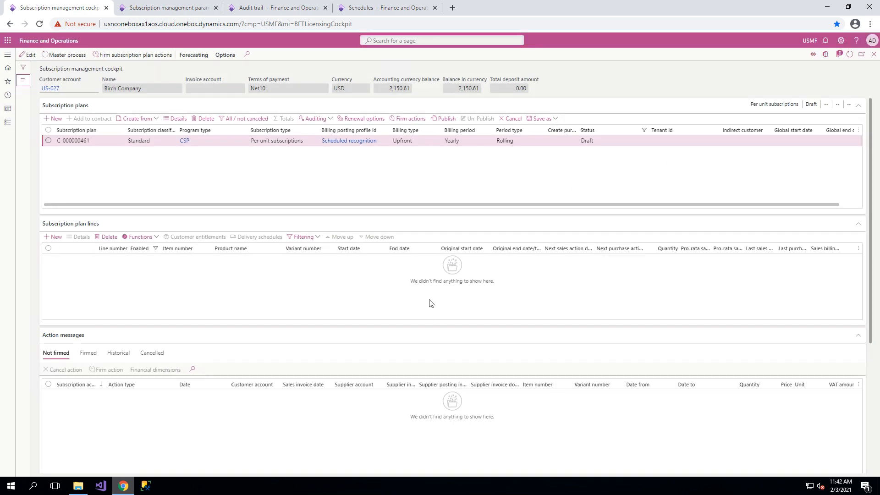
# Add a subscription plan line for the Gold License item, keeping the default price and revenue recognition amount.
pyautogui.click(54, 236)
pyautogui.click(633, 147)
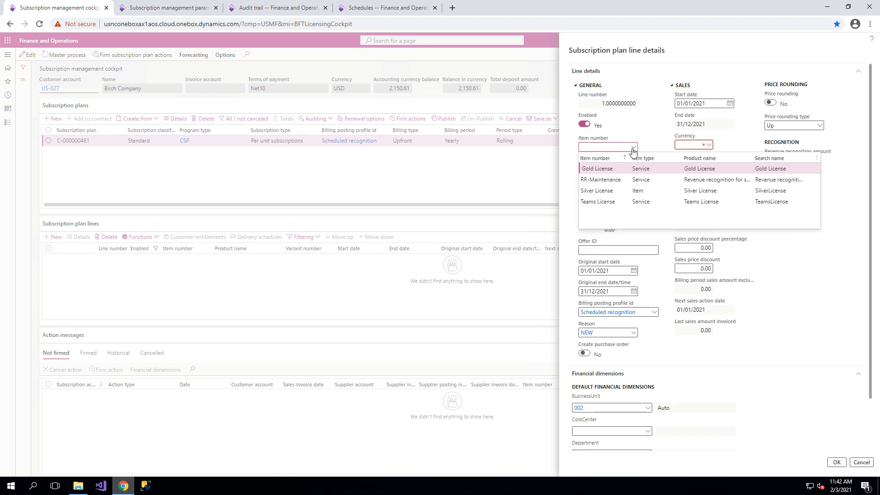
pyautogui.click(621, 168)
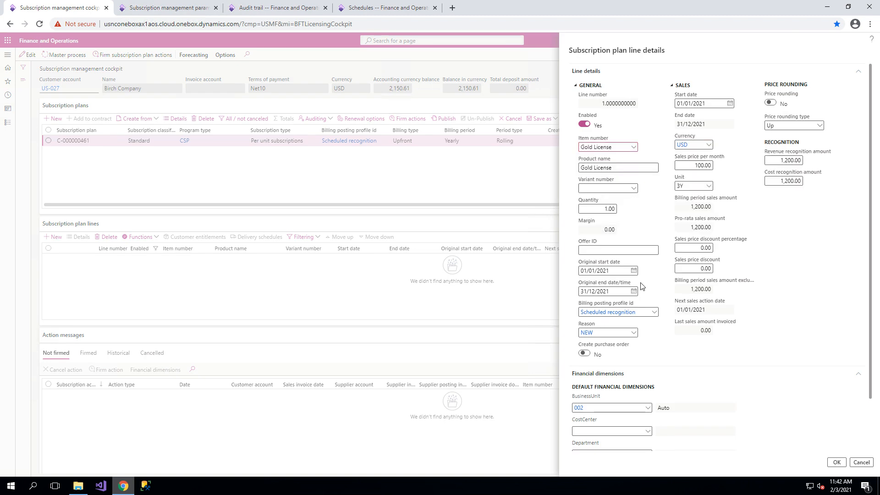
pyautogui.click(687, 164)
pyautogui.click(795, 160)
pyautogui.click(693, 145)
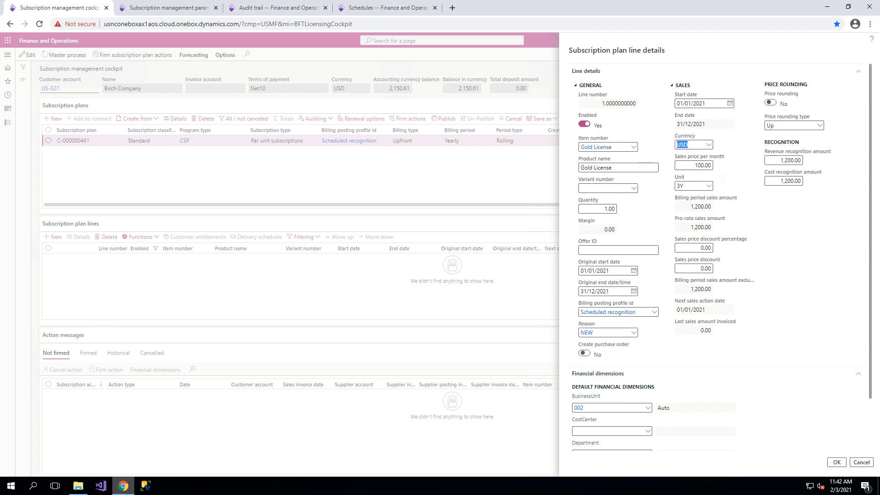
pyautogui.click(848, 271)
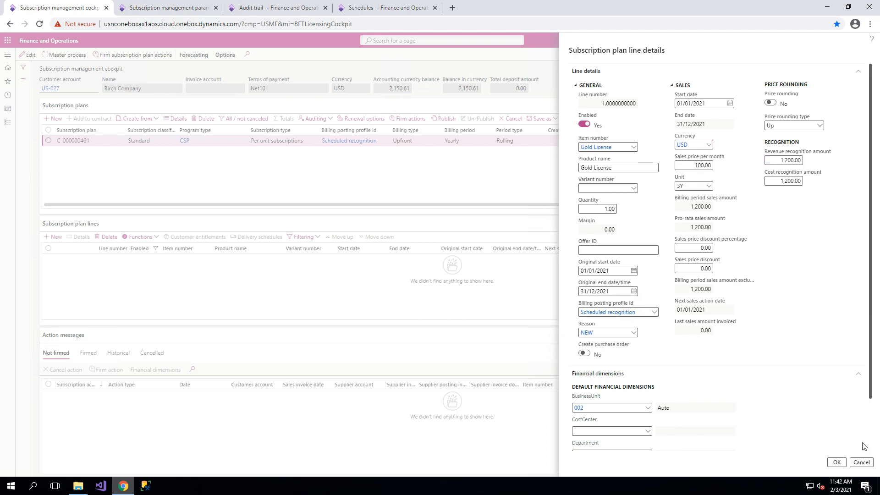
pyautogui.click(837, 463)
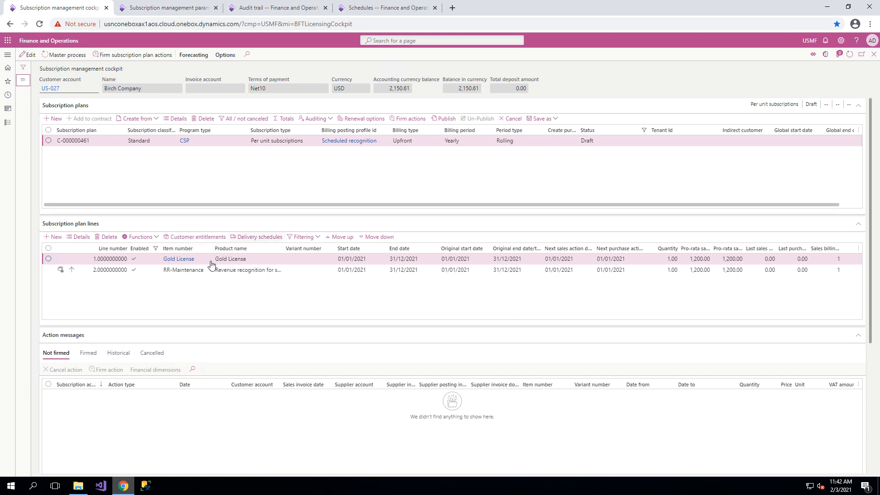
# Delete the RR-Maintenance plan line and publish the subscription plan.
pyautogui.click(178, 271)
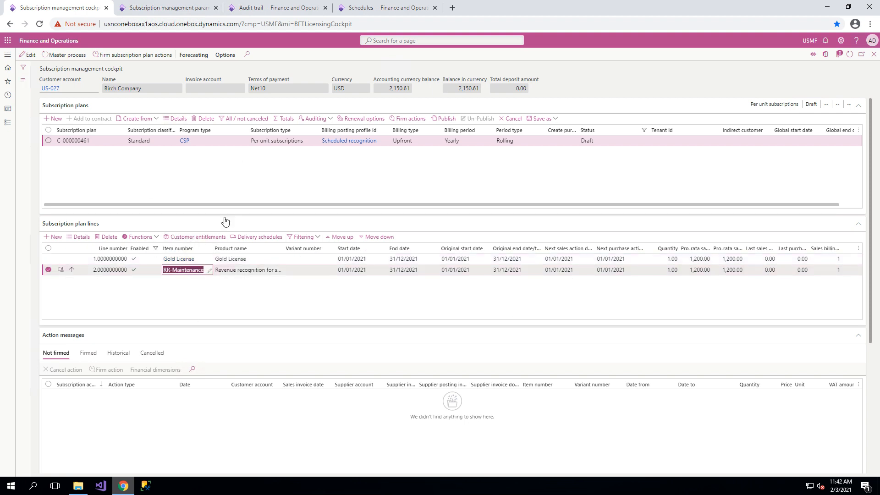
pyautogui.click(108, 237)
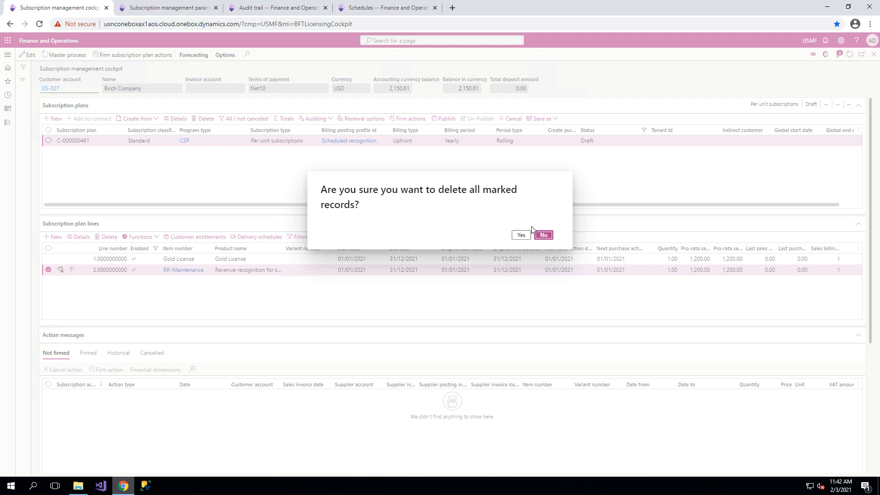
pyautogui.click(521, 235)
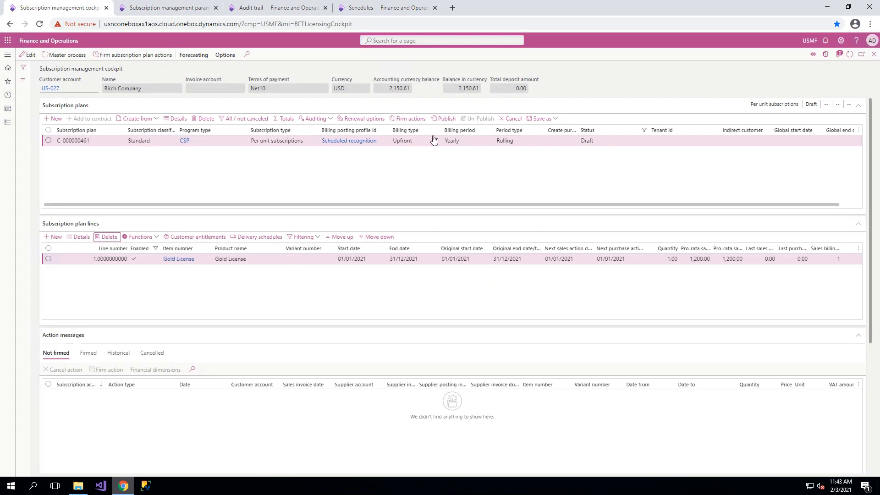
pyautogui.click(445, 120)
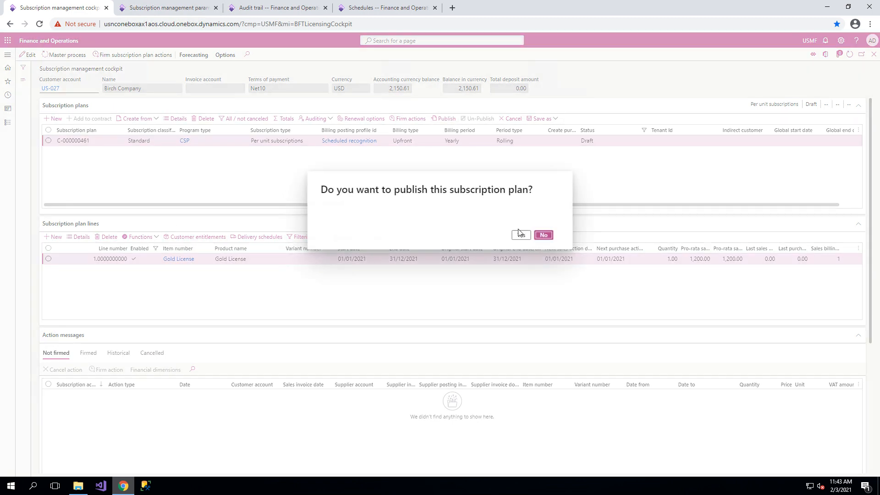
pyautogui.click(521, 236)
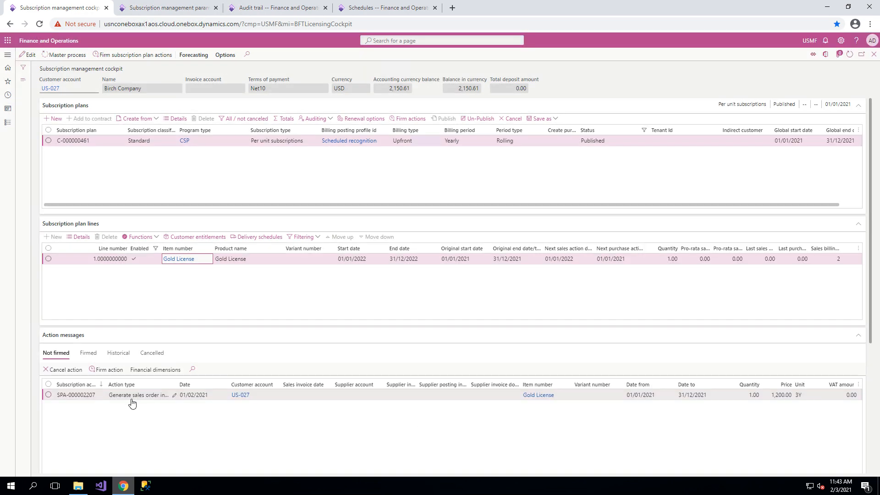
# Firm the sales order invoice action message for the Gold License line.
pyautogui.click(48, 395)
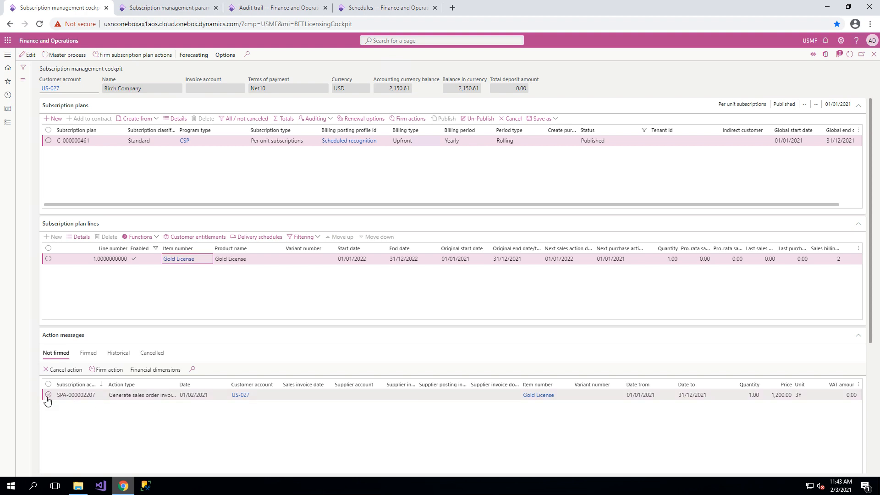
pyautogui.click(97, 371)
pyautogui.click(836, 462)
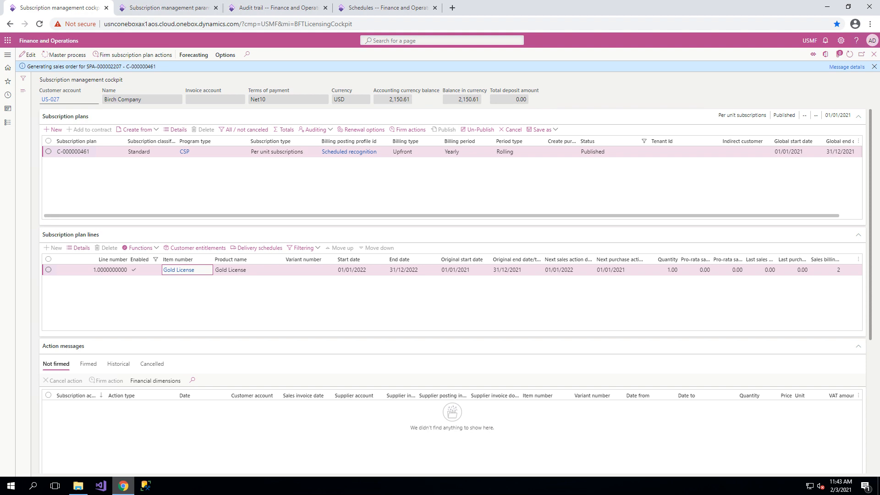
pyautogui.click(874, 67)
# Post the firmed Gold License action message and display the historical action messages.
pyautogui.click(88, 352)
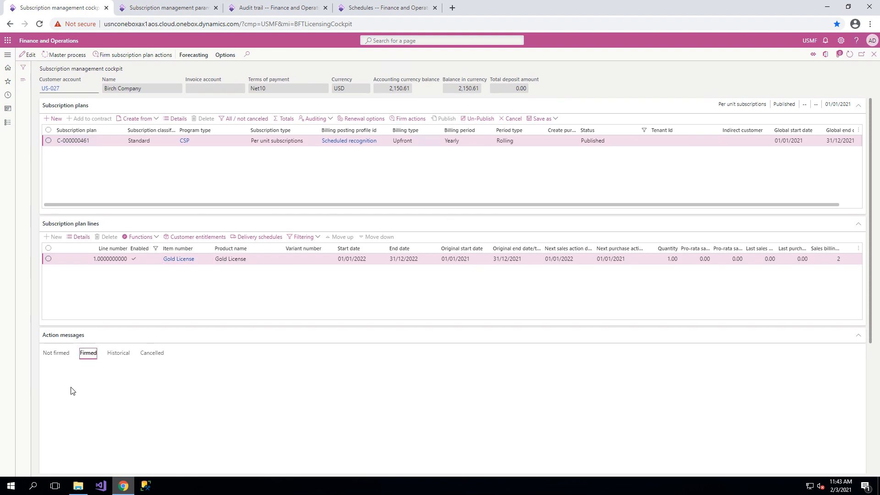
pyautogui.click(48, 394)
pyautogui.click(50, 370)
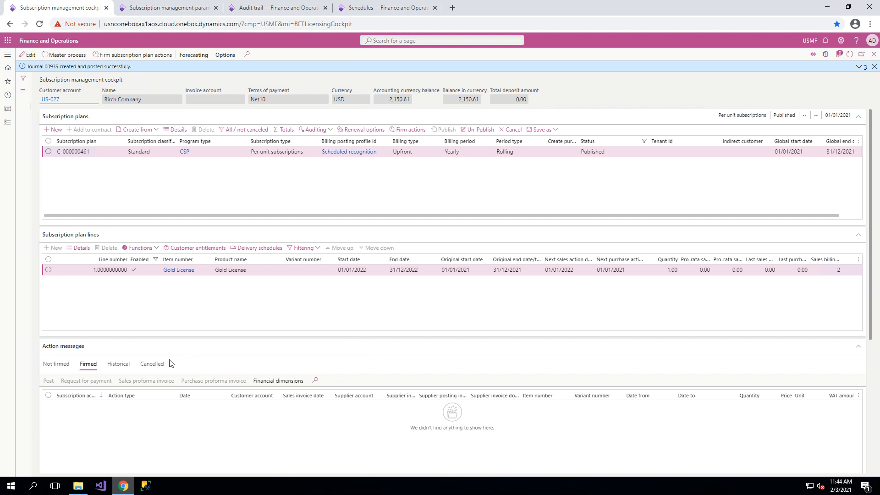
pyautogui.click(118, 365)
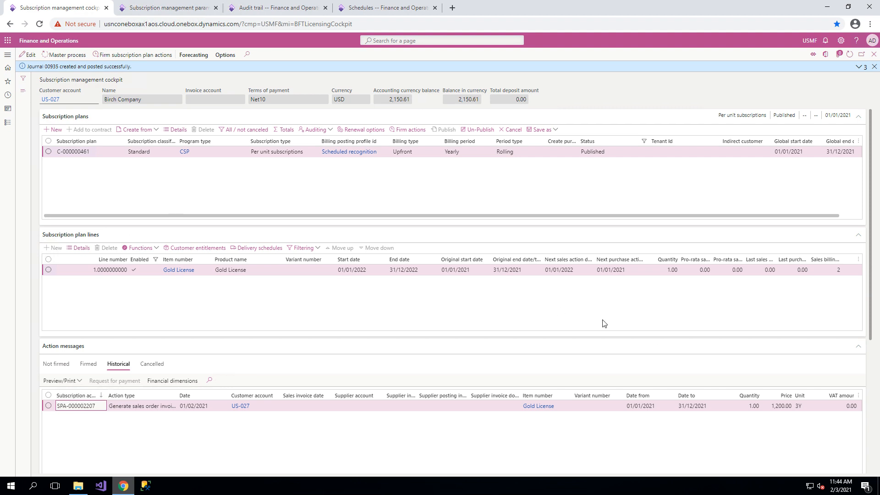
pyautogui.click(874, 69)
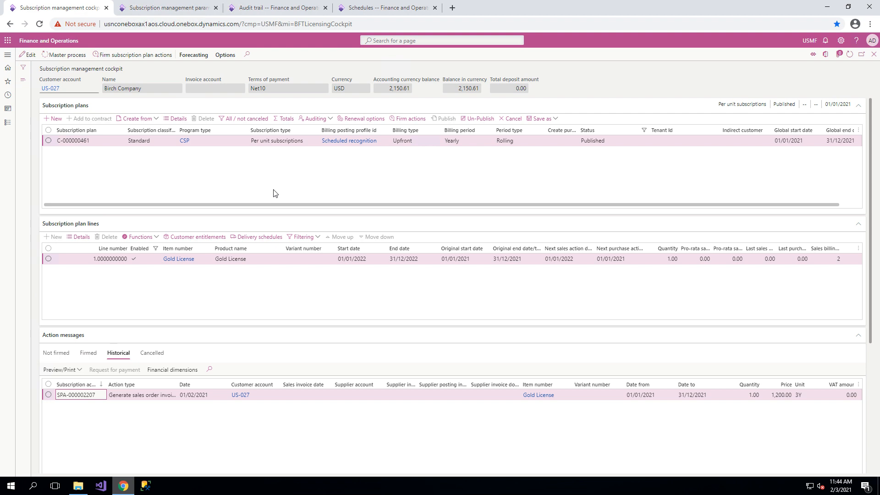
# Cancel the subscription plan using the churn reason code without reversal, and include cancelled plans in the plan list.
pyautogui.click(517, 122)
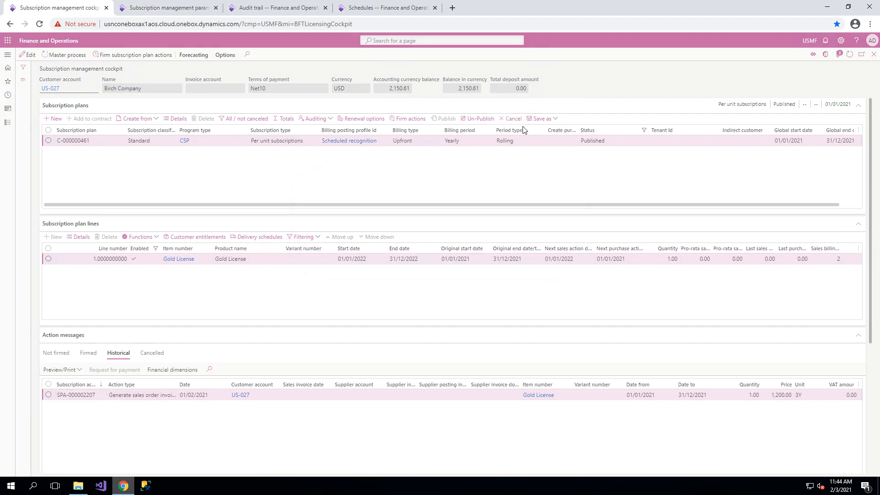
pyautogui.click(521, 236)
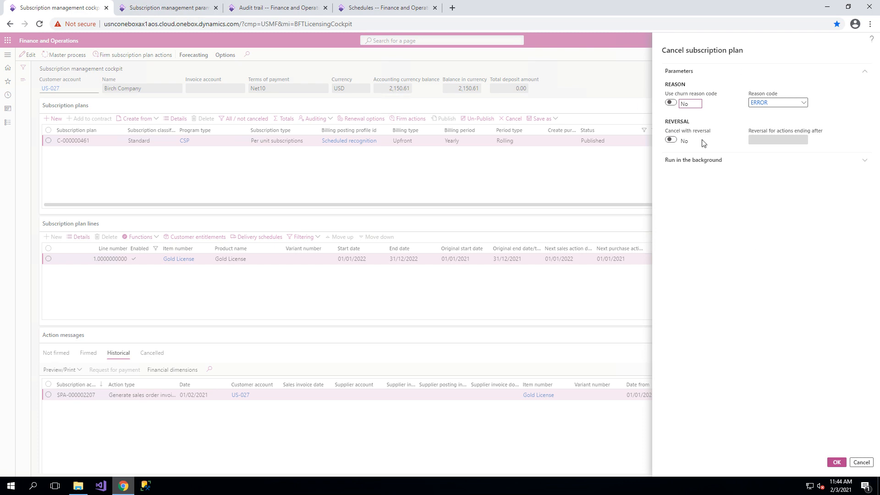
pyautogui.click(804, 104)
pyautogui.click(804, 103)
pyautogui.click(670, 103)
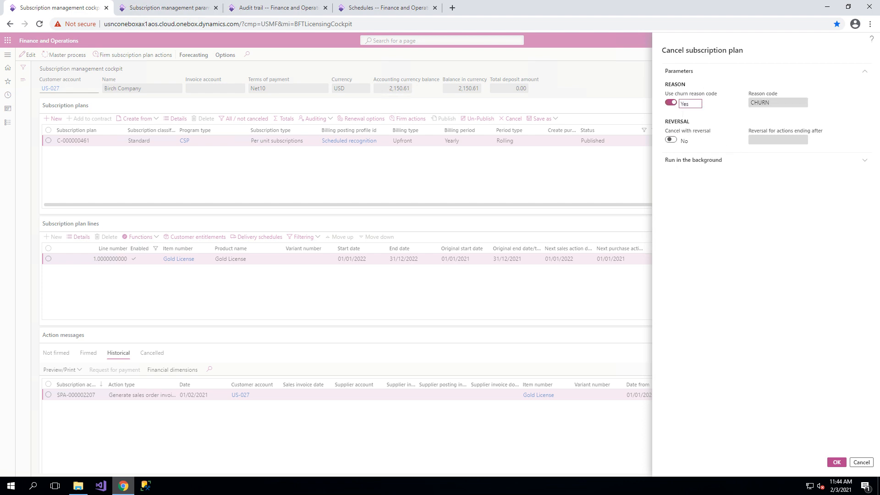
pyautogui.tripleClick(678, 132)
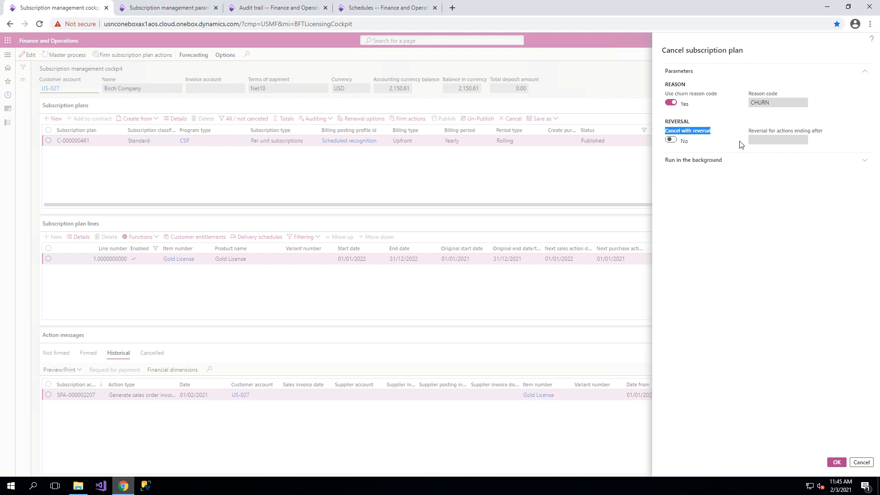
pyautogui.click(837, 463)
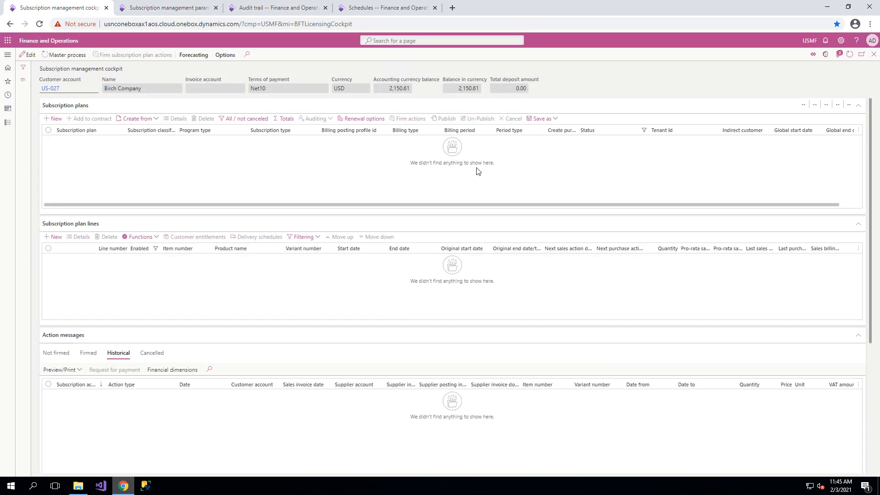
pyautogui.click(244, 119)
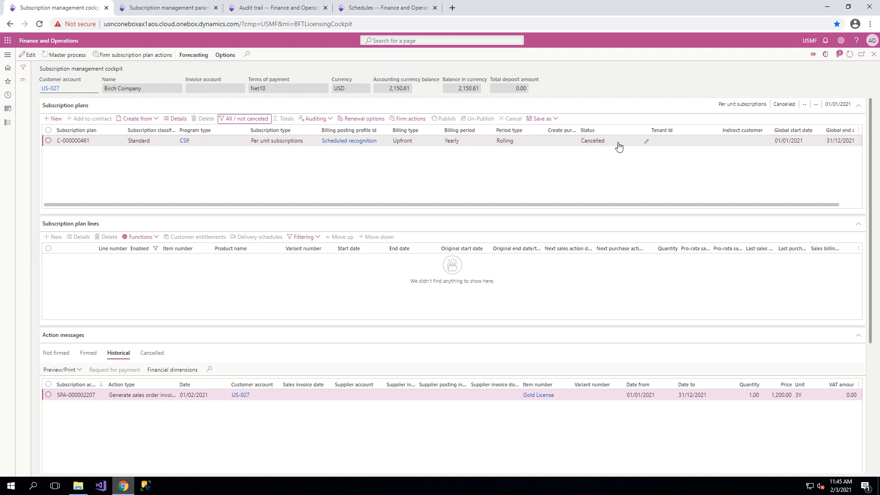
# Hide cancelled plans and create a CSP subscription plan with the Scheduled recognition billing posting profile and a Yearly billing period.
pyautogui.click(600, 143)
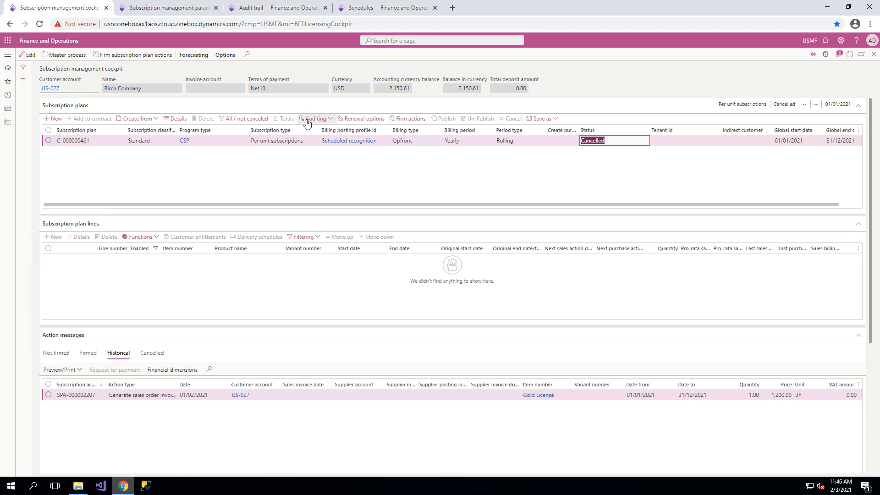
pyautogui.click(245, 118)
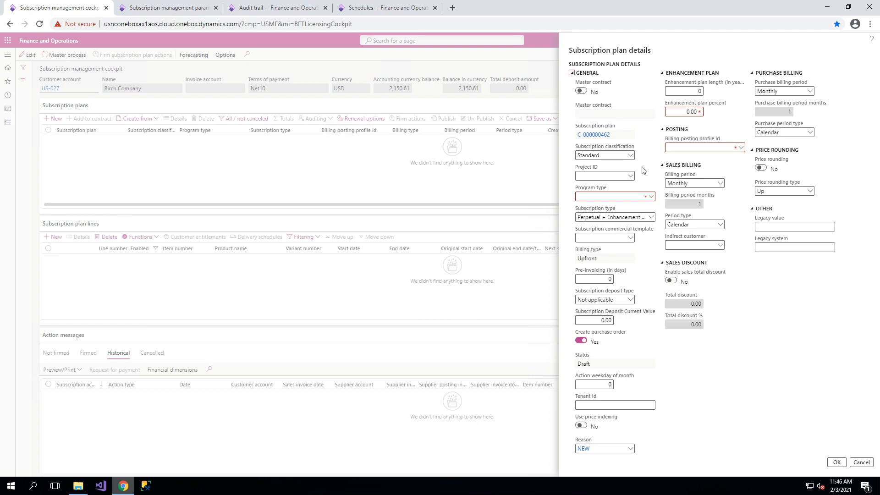
pyautogui.click(651, 198)
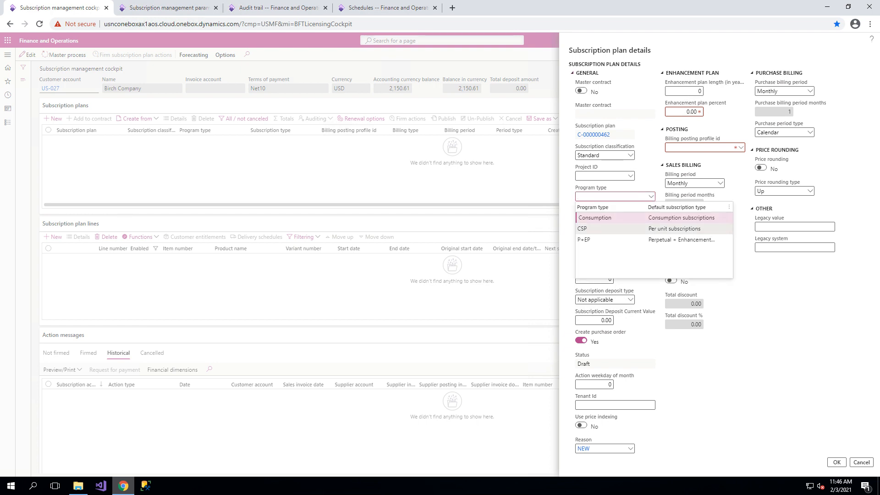
pyautogui.press('Return')
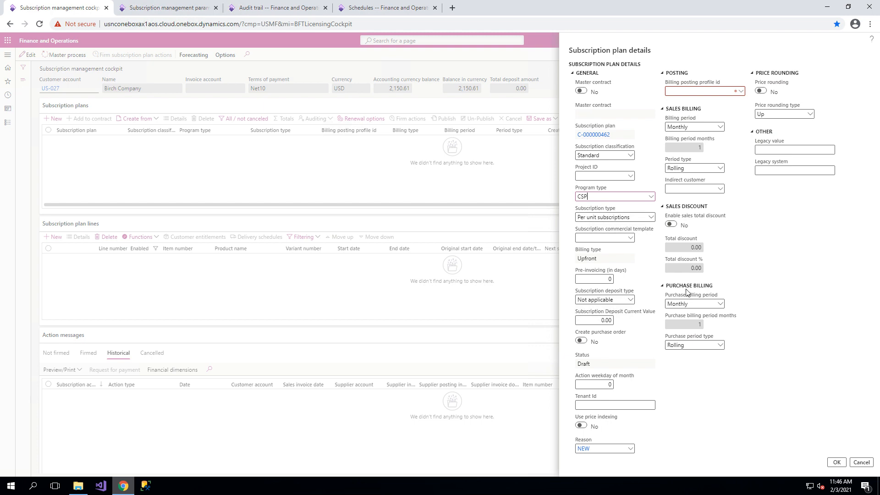
pyautogui.click(741, 91)
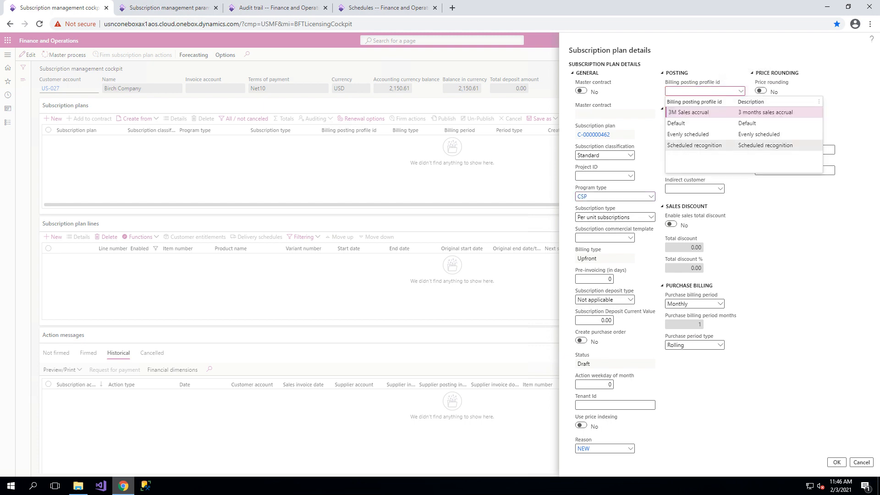
pyautogui.click(722, 146)
pyautogui.click(720, 127)
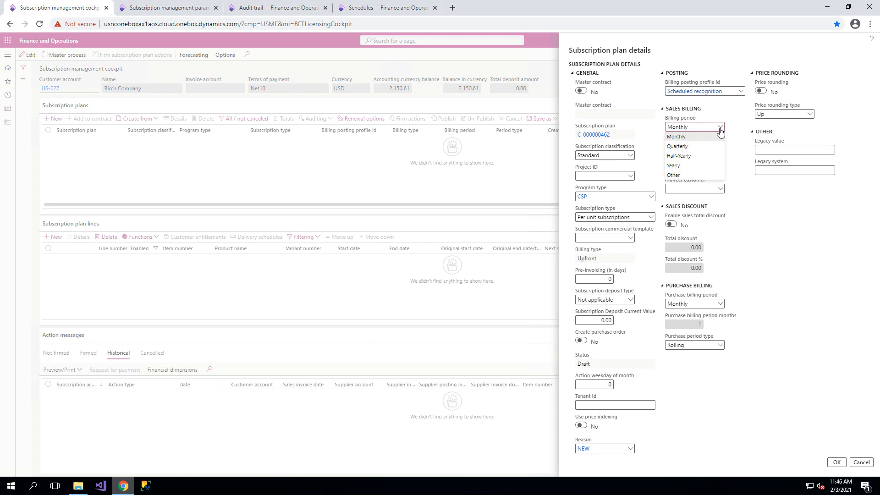
pyautogui.click(690, 168)
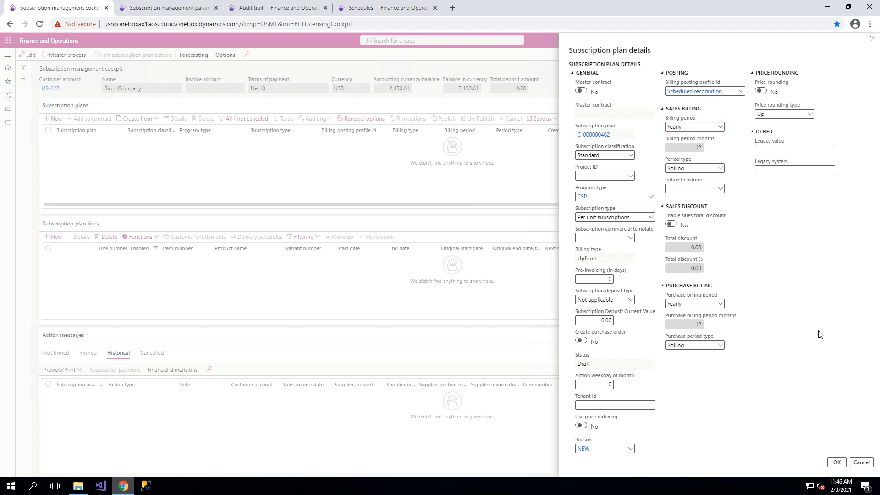
pyautogui.click(836, 462)
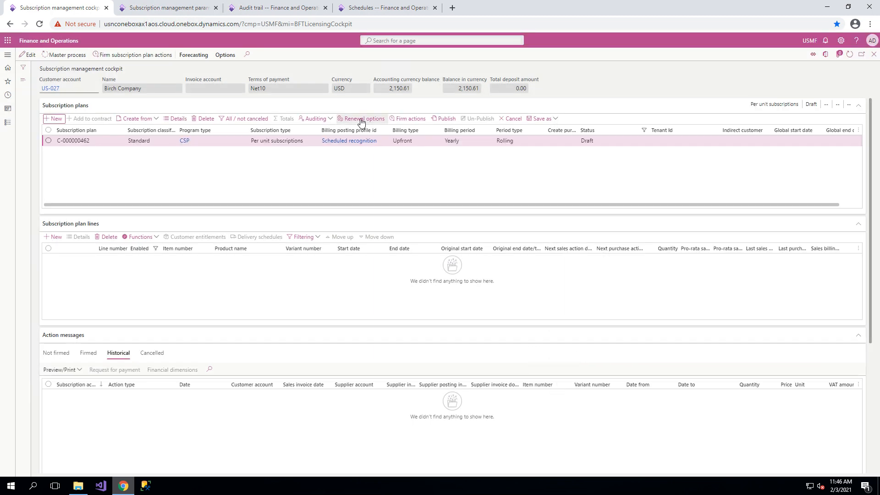
# Set the new plan's renewal options to global start date 01/01/2021 and 3 fixed cycles before renewal.
pyautogui.click(361, 120)
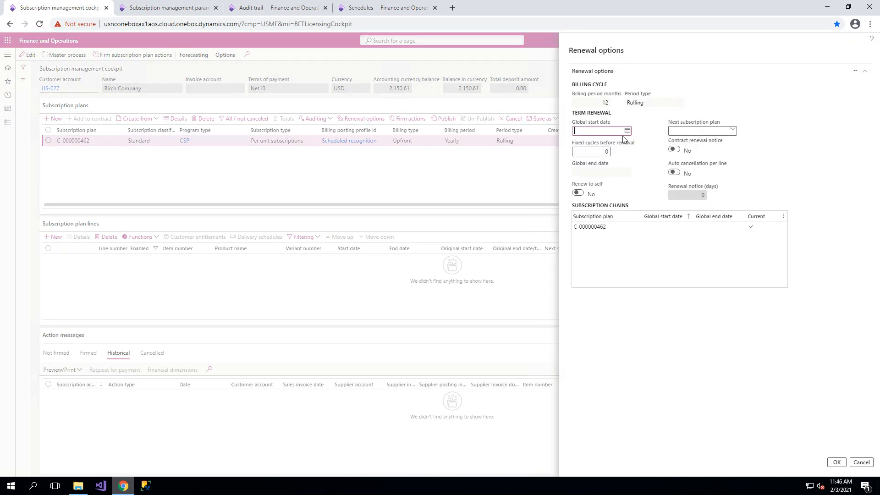
pyautogui.write('0101')
pyautogui.press('Tab')
pyautogui.write('3')
pyautogui.press('Tab')
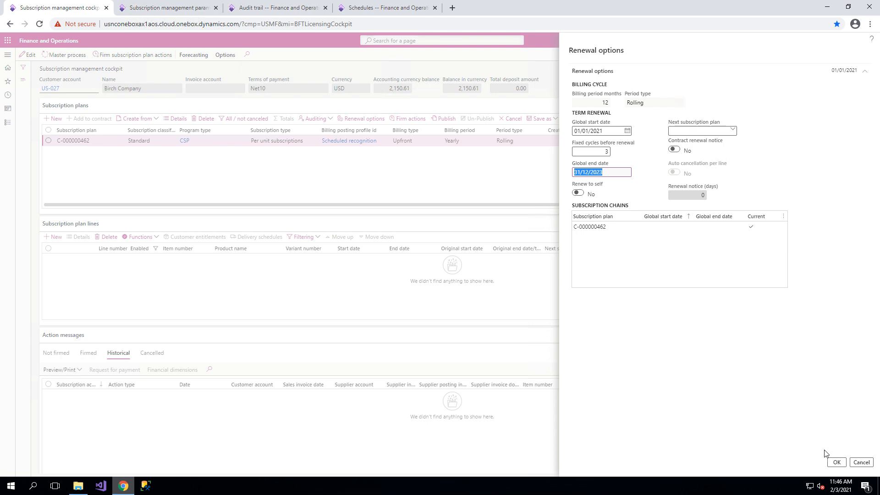
pyautogui.click(840, 465)
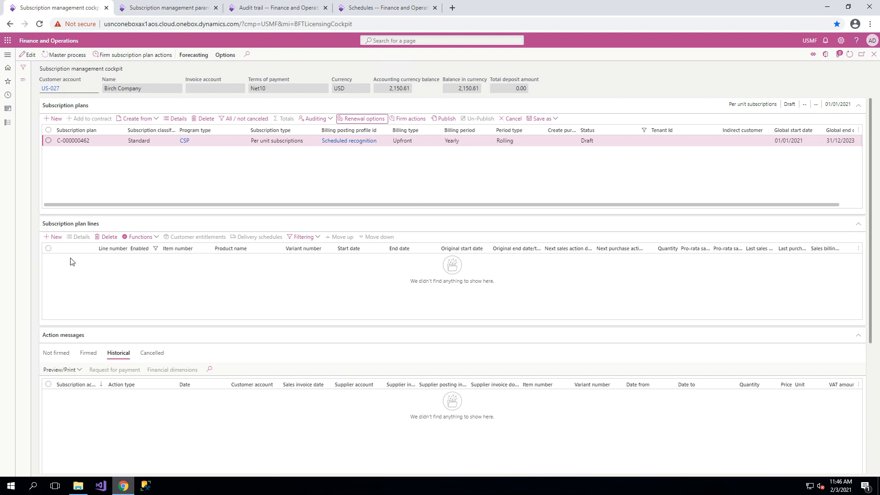
# Add a Gold License line to the new subscription plan, keeping the default price and recognition amounts.
pyautogui.click(57, 238)
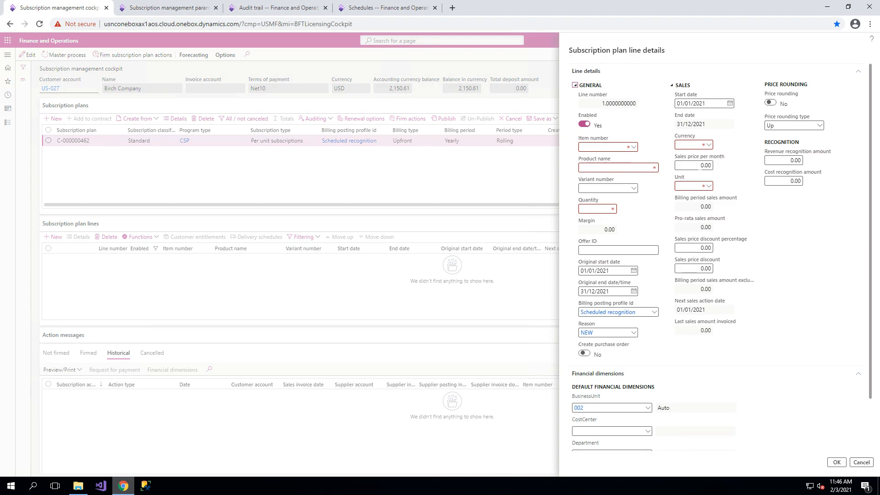
pyautogui.click(633, 147)
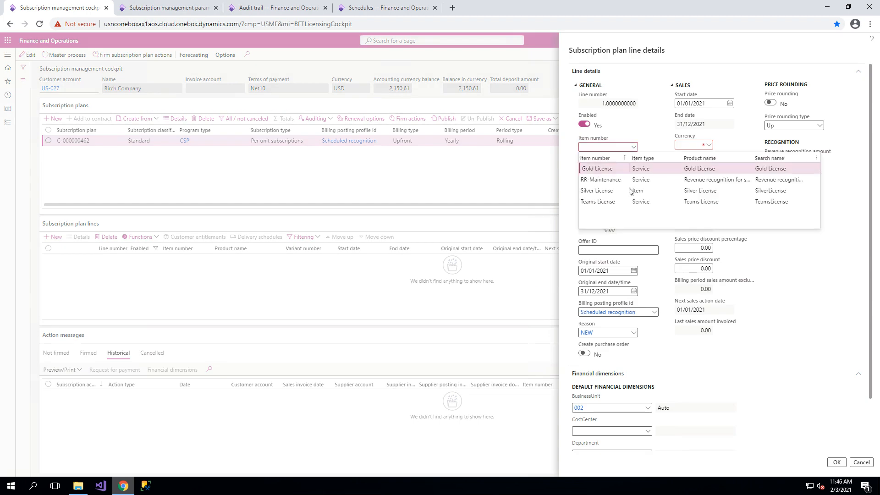
pyautogui.click(632, 169)
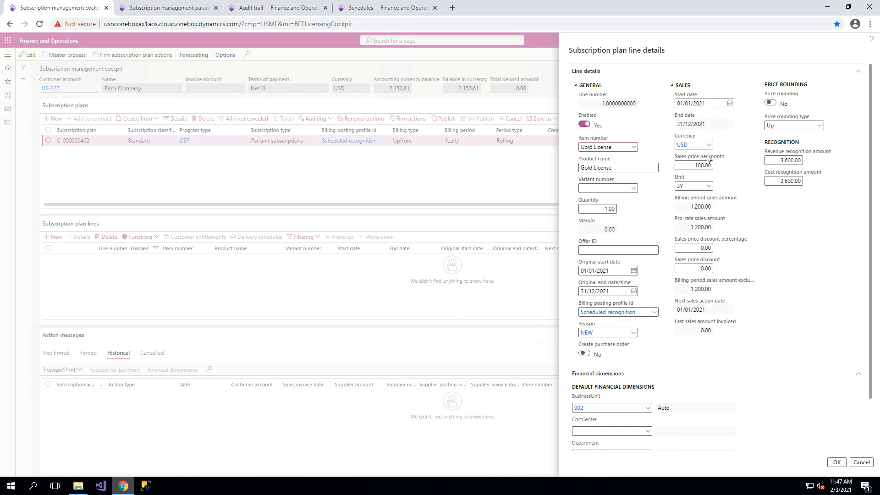
pyautogui.click(795, 160)
pyautogui.click(836, 462)
# Delete the RR-Maintenance line from the three-cycle plan and publish the plan.
pyautogui.click(198, 271)
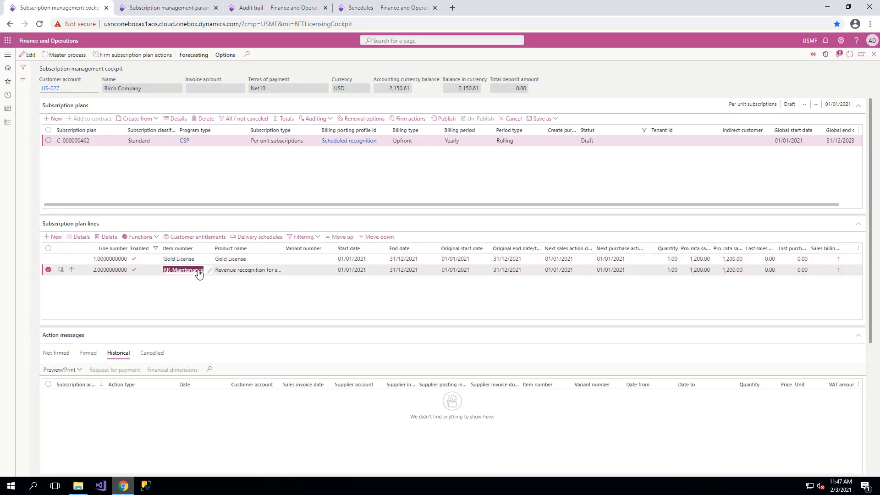
pyautogui.click(107, 237)
pyautogui.click(521, 234)
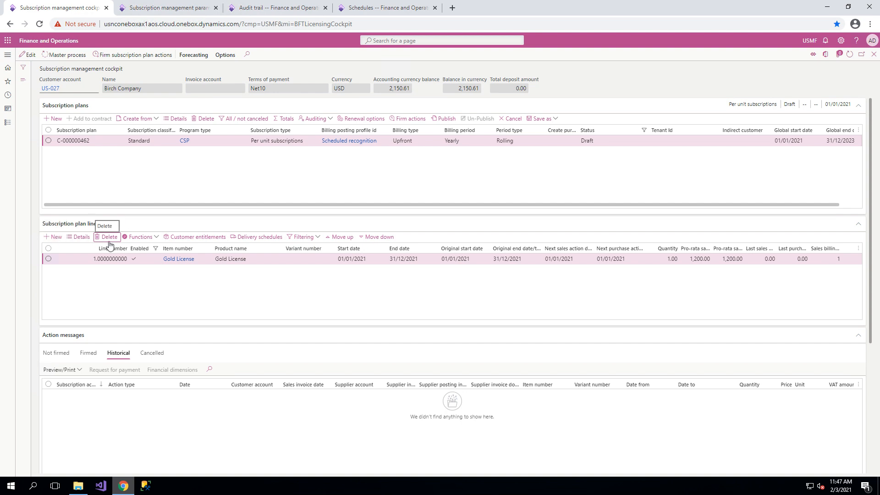
pyautogui.click(443, 118)
pyautogui.click(521, 235)
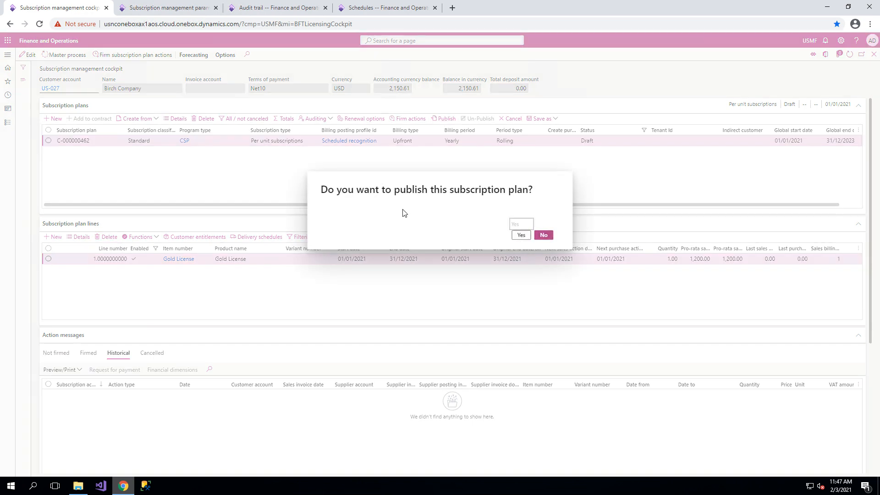
# Run the master process for the published plan and firm its unfirmed Gold License sales invoice action.
pyautogui.click(78, 58)
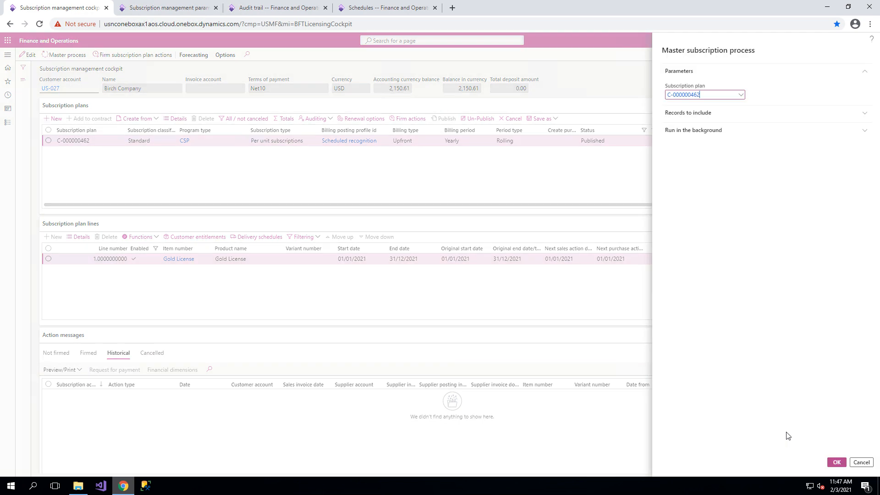
pyautogui.press('Return')
pyautogui.click(56, 353)
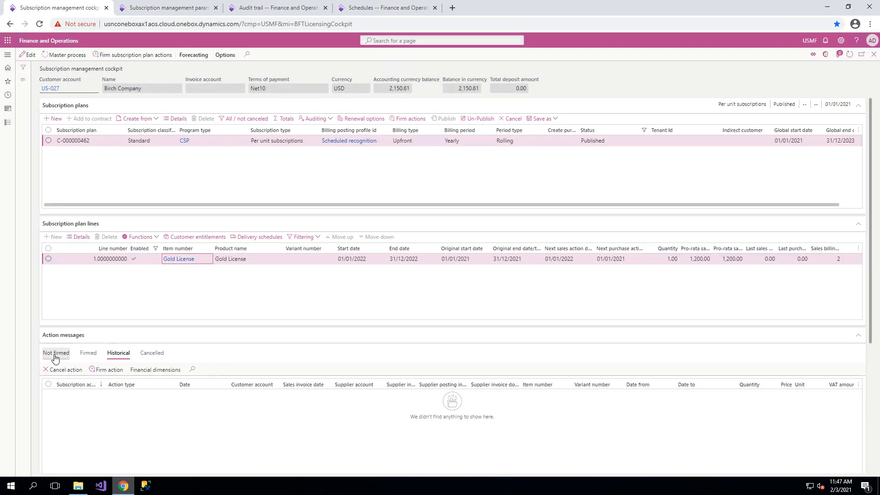
pyautogui.click(48, 395)
pyautogui.click(106, 369)
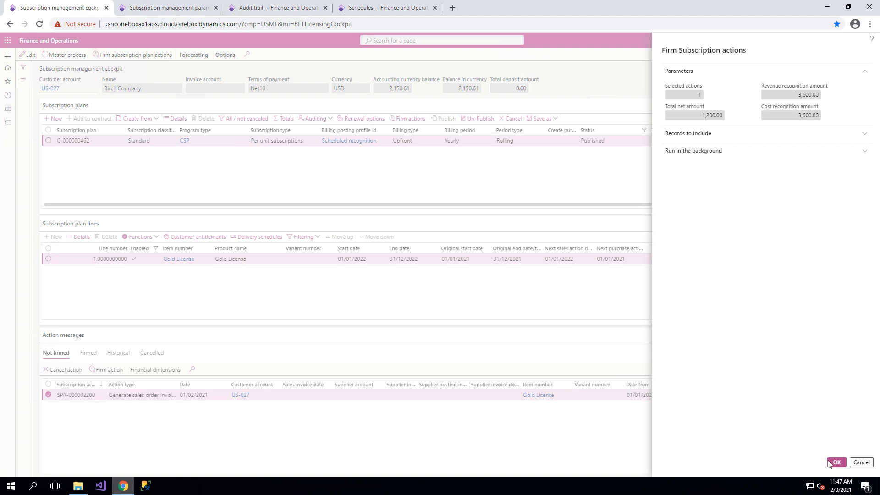
pyautogui.click(830, 461)
# Post the firmed Gold License action message of the three-cycle plan.
pyautogui.click(88, 364)
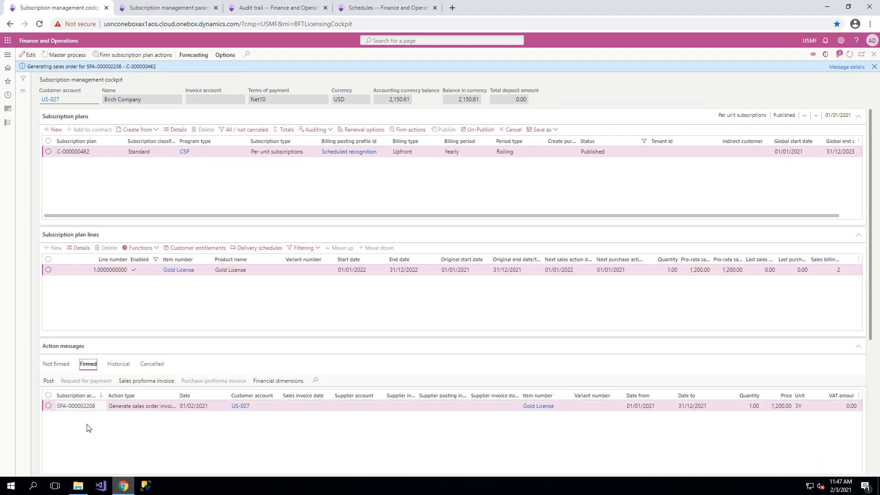
pyautogui.click(48, 406)
pyautogui.click(49, 380)
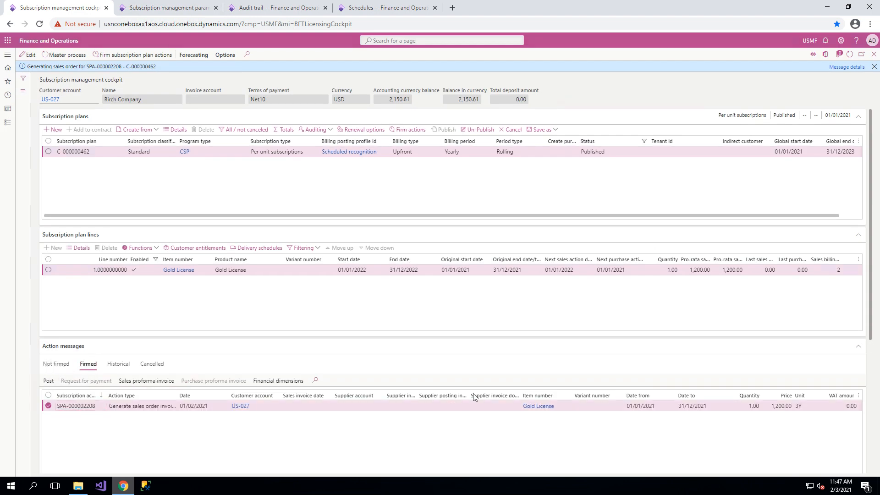
pyautogui.click(831, 465)
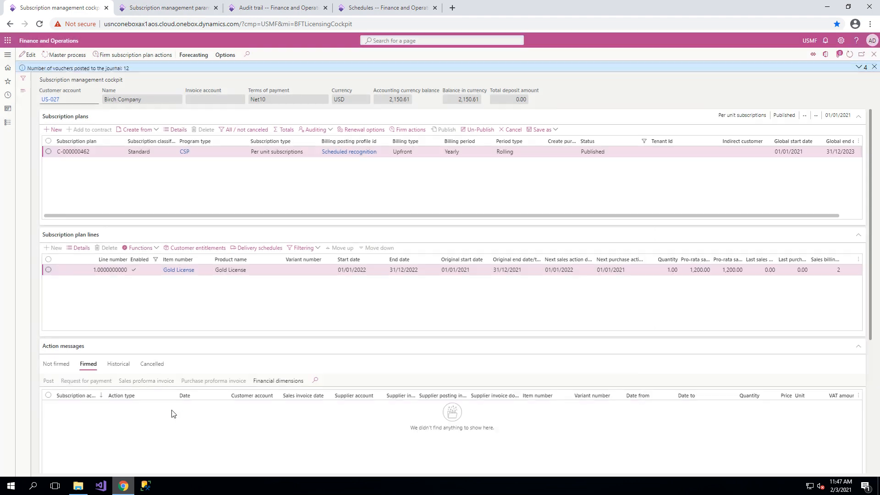
# Examine the sales order, sales invoice and journal references of the historical action message, dismissing the posting notifications.
pyautogui.click(118, 364)
pyautogui.scroll(-5, 308, 455)
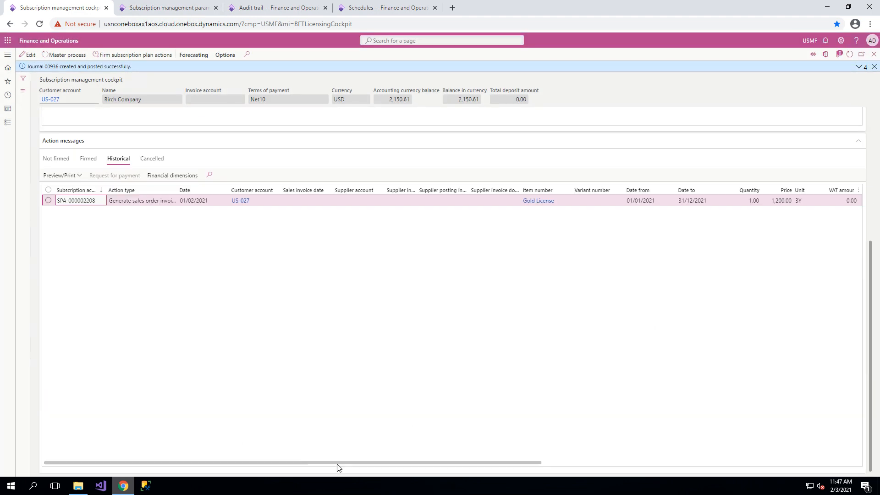
pyautogui.moveTo(336, 464); pyautogui.dragTo(678, 440)
pyautogui.scroll(3, 550, 421)
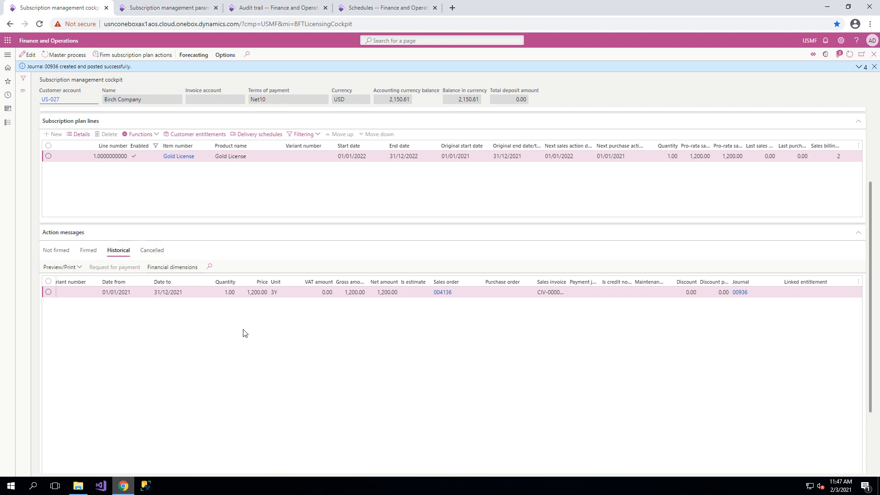
pyautogui.click(874, 67)
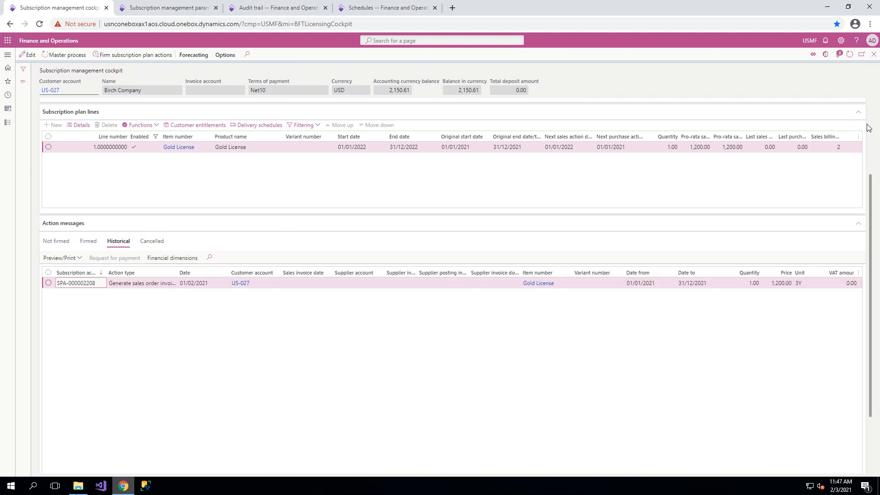
pyautogui.scroll(-3, 655, 360)
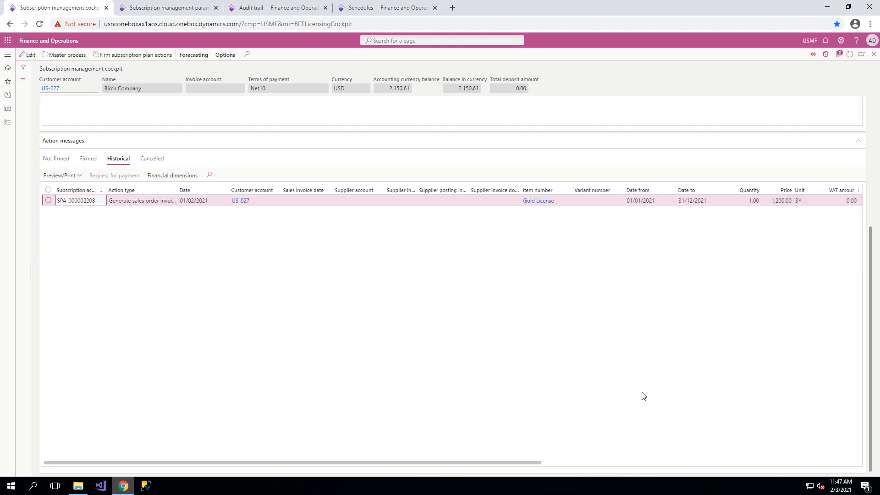
pyautogui.moveTo(537, 462); pyautogui.dragTo(879, 456)
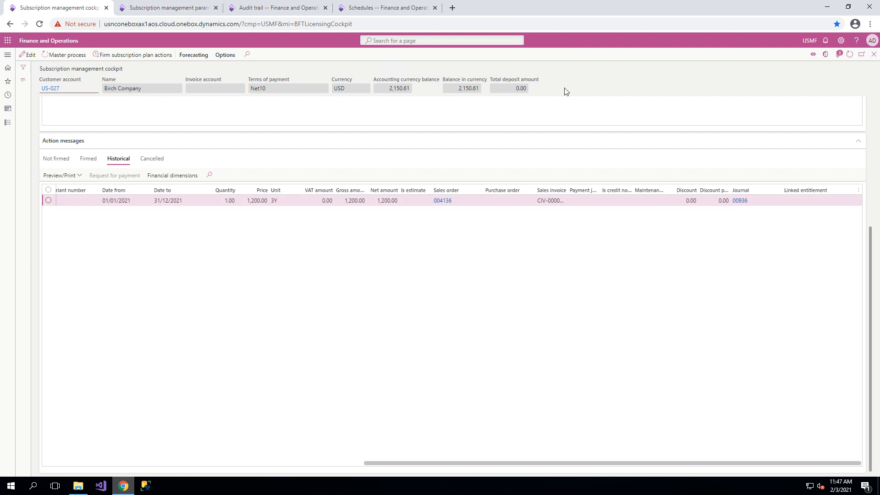
# Refresh the audit trail and compare the voucher transactions of the 03/02/21 10:43:51 and 10:47:39 sales order invoices.
pyautogui.click(293, 16)
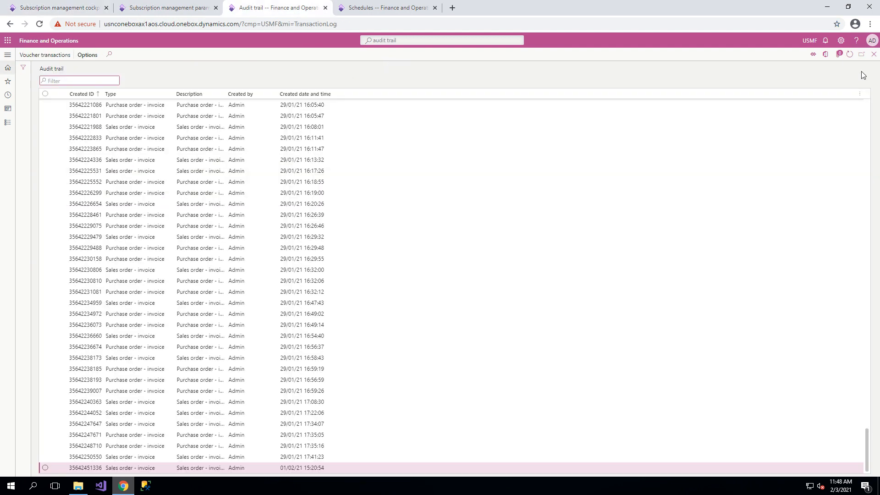
pyautogui.click(849, 54)
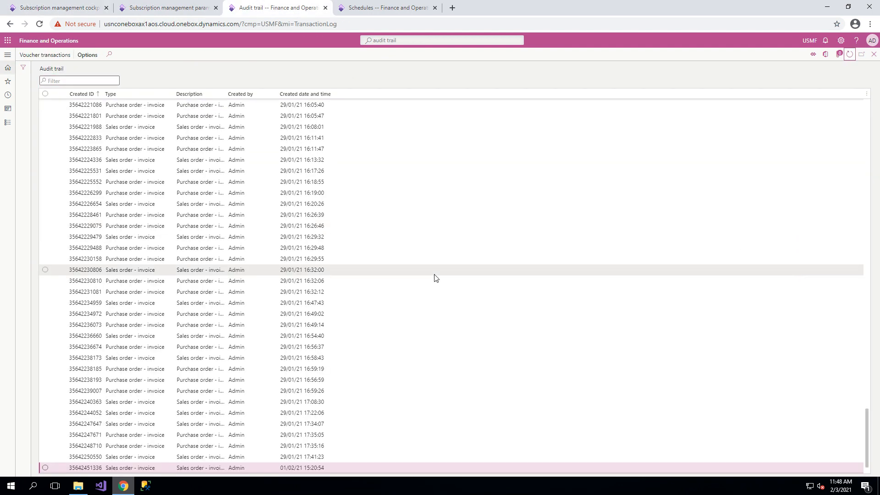
pyautogui.click(303, 457)
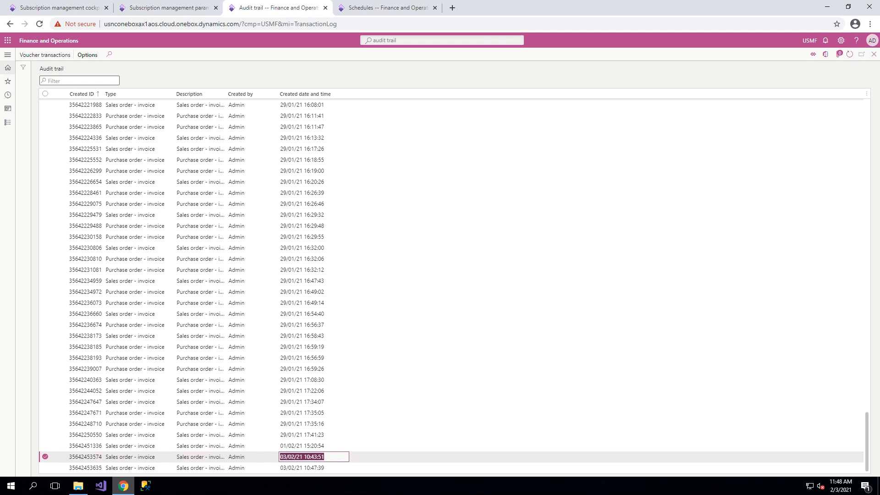
pyautogui.click(44, 55)
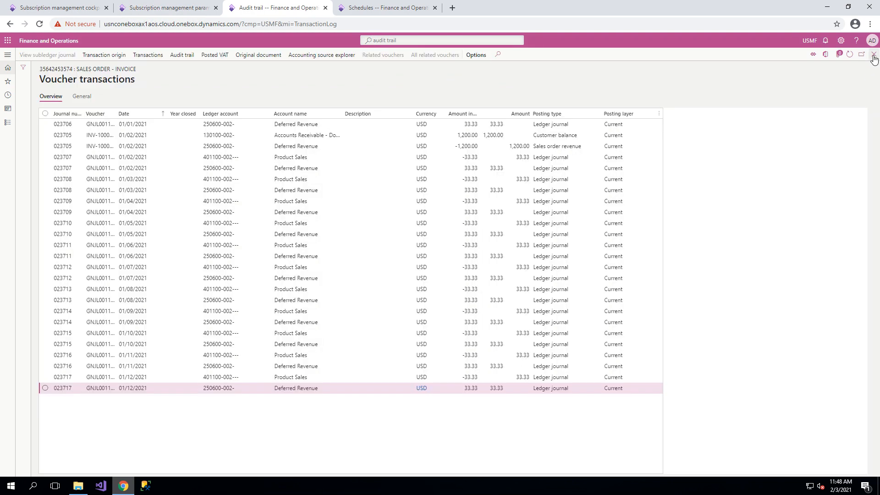
pyautogui.click(874, 55)
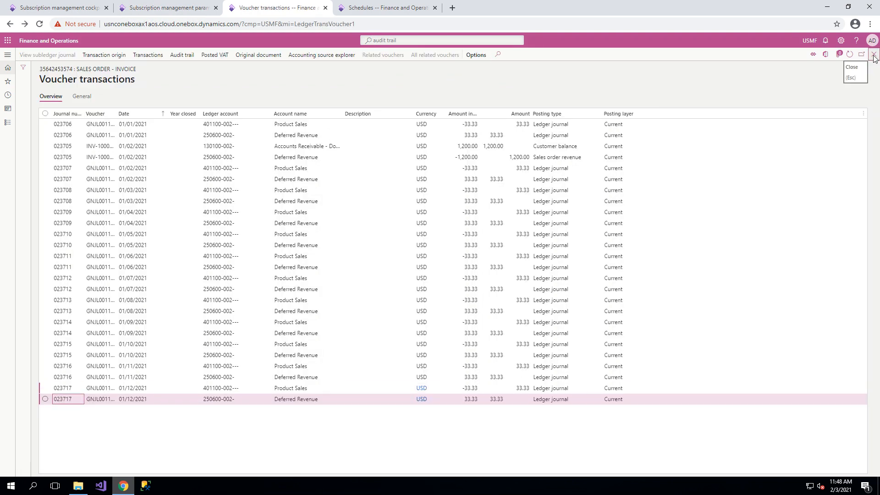
pyautogui.click(316, 468)
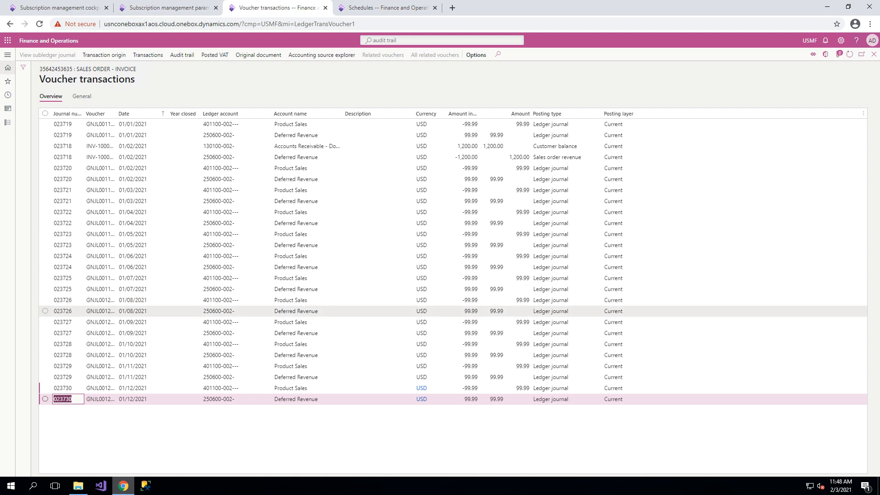
pyautogui.moveTo(421, 311)
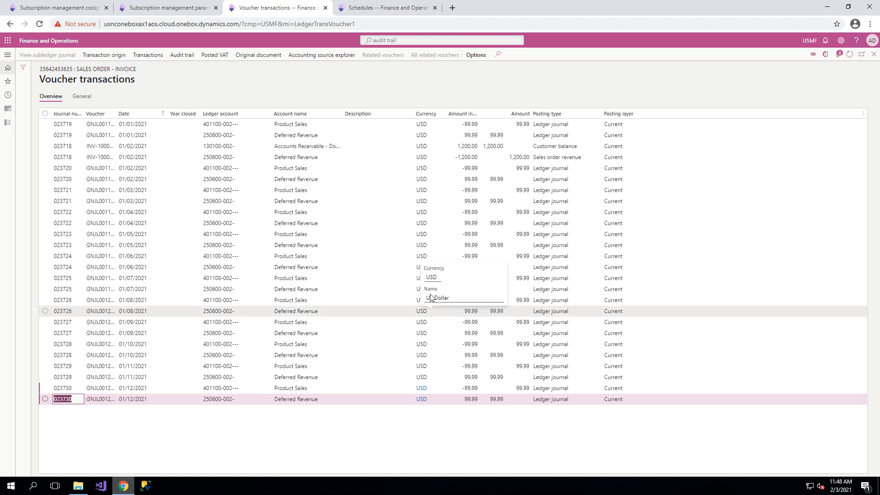
# Review the billing cycle schedule of the Scheduled recognition posting profile and return to the three-cycle plan in the subscription management cockpit.
pyautogui.click(385, 7)
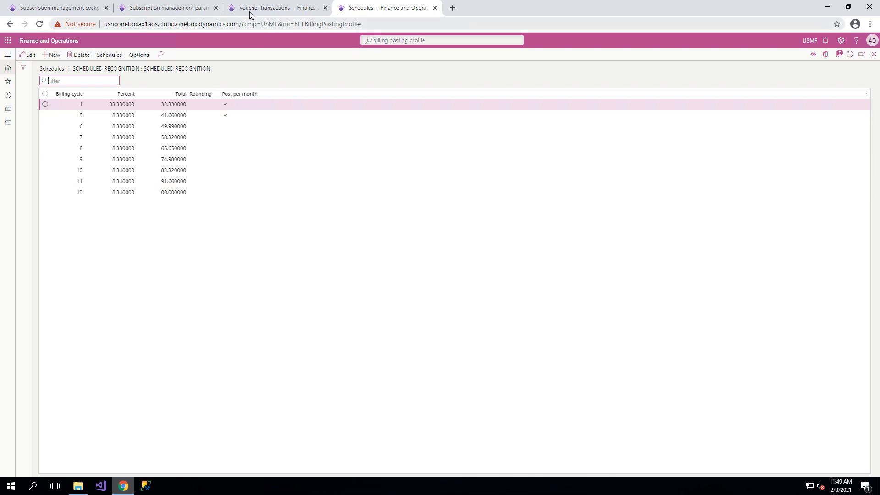
pyautogui.click(122, 6)
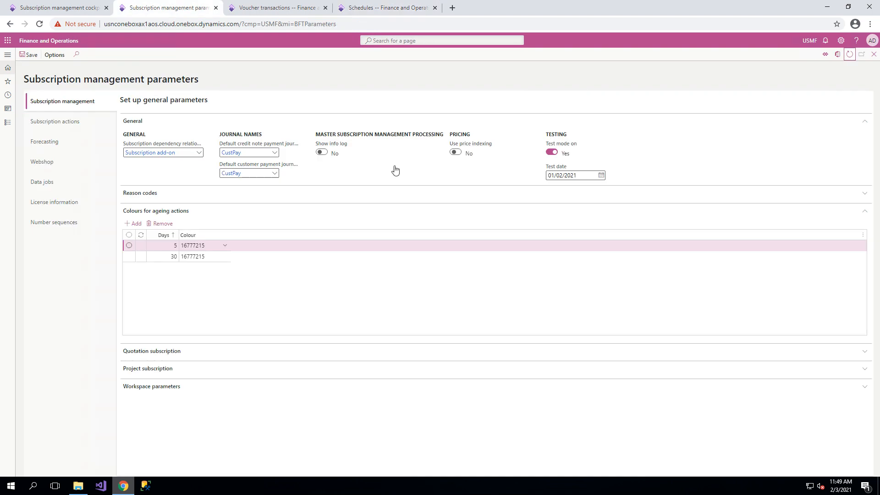
pyautogui.click(69, 8)
pyautogui.scroll(5, 541, 280)
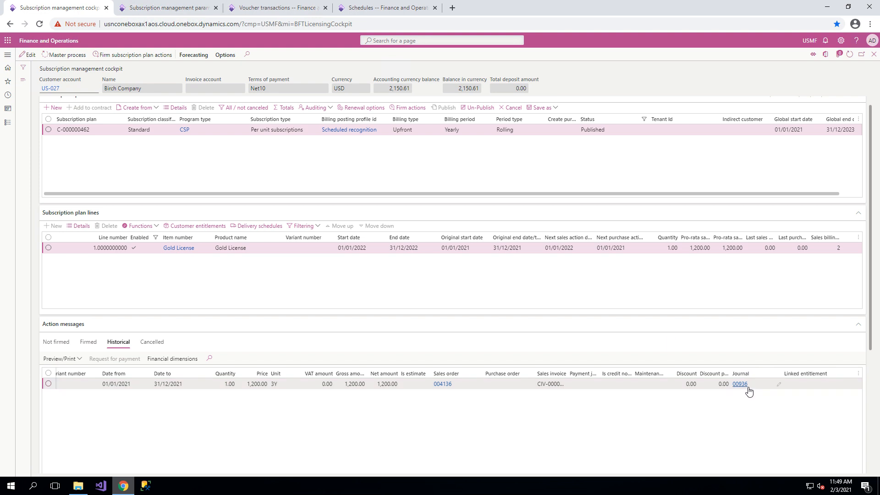
# Start cancelling the published three-cycle yearly Gold License plan, enabling the churn reason code and cancellation with reversal.
pyautogui.click(516, 110)
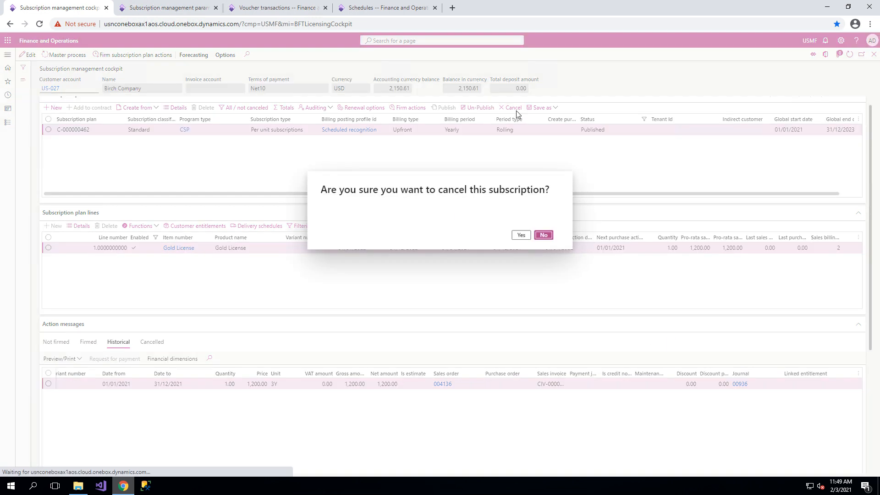
pyautogui.click(524, 237)
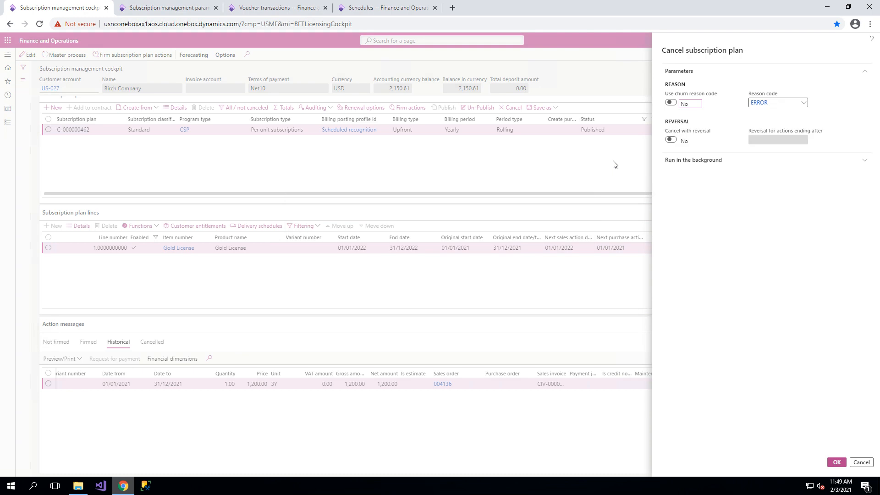
pyautogui.click(670, 104)
pyautogui.click(672, 140)
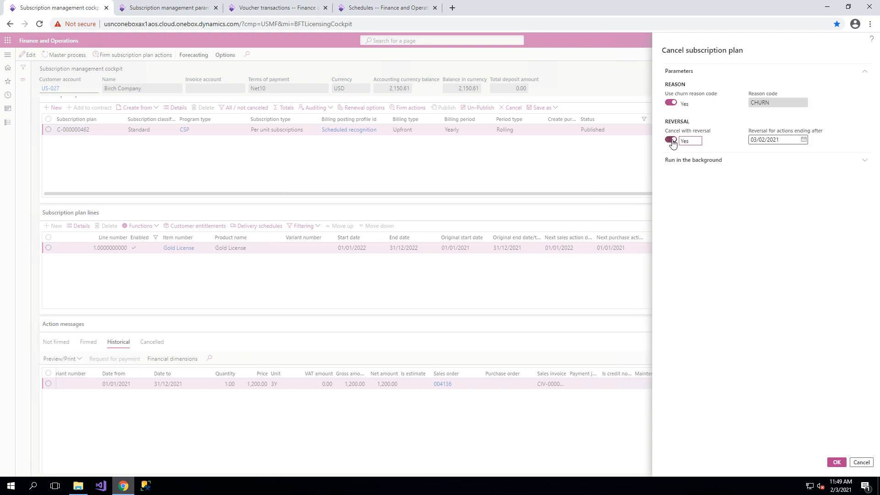
# Set the reversal to actions ending after 01/07/2021 and carry out the plan cancellation.
pyautogui.click(803, 139)
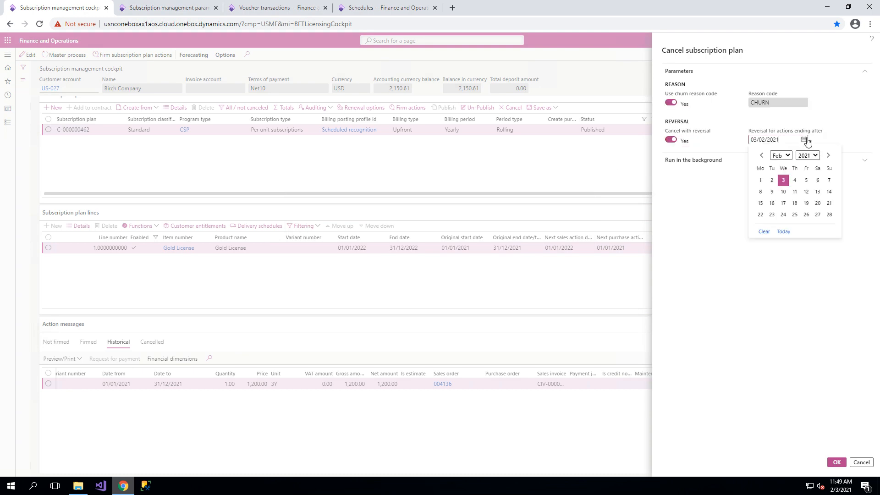
pyautogui.click(827, 157)
pyautogui.click(827, 157)
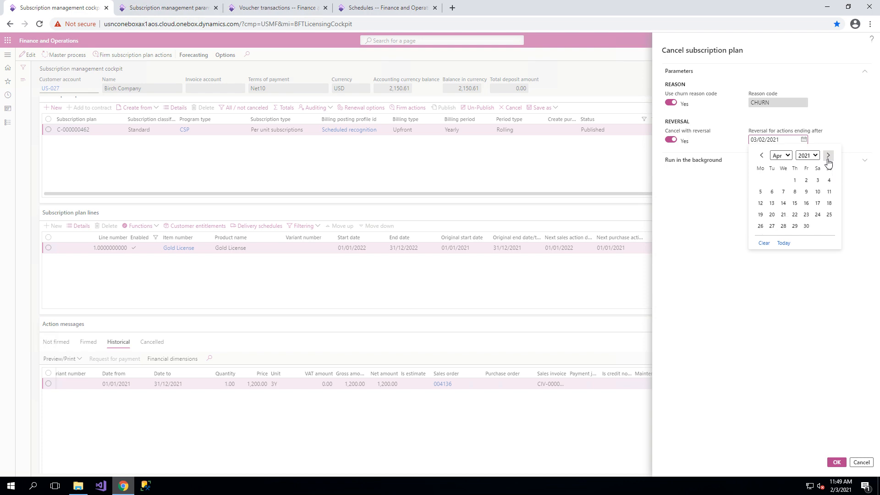
pyautogui.click(828, 157)
pyautogui.click(828, 158)
pyautogui.click(827, 158)
pyautogui.click(794, 181)
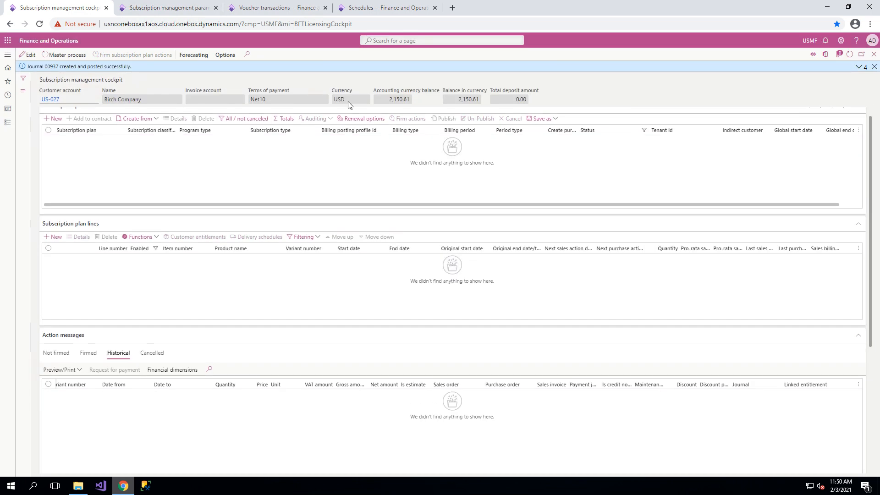
# Refresh the audit trail and examine the voucher transactions of the newest sales order invoice, including its customer balance entry.
pyautogui.click(279, 7)
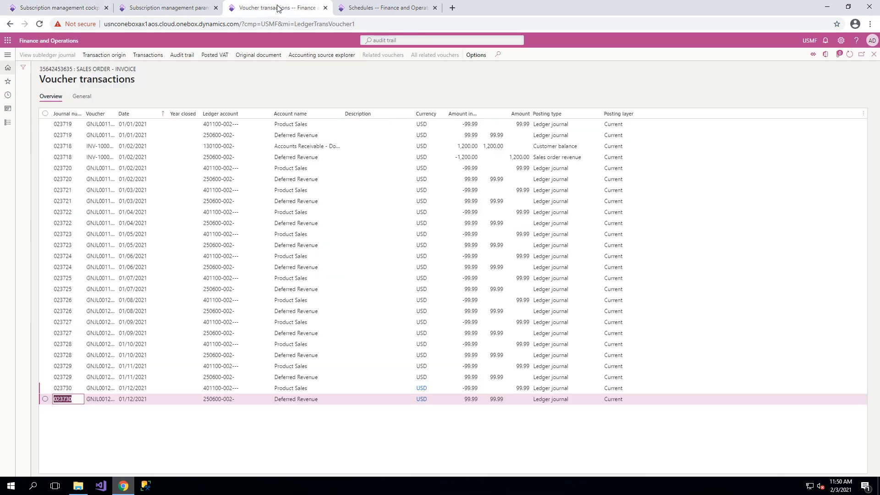
pyautogui.click(874, 54)
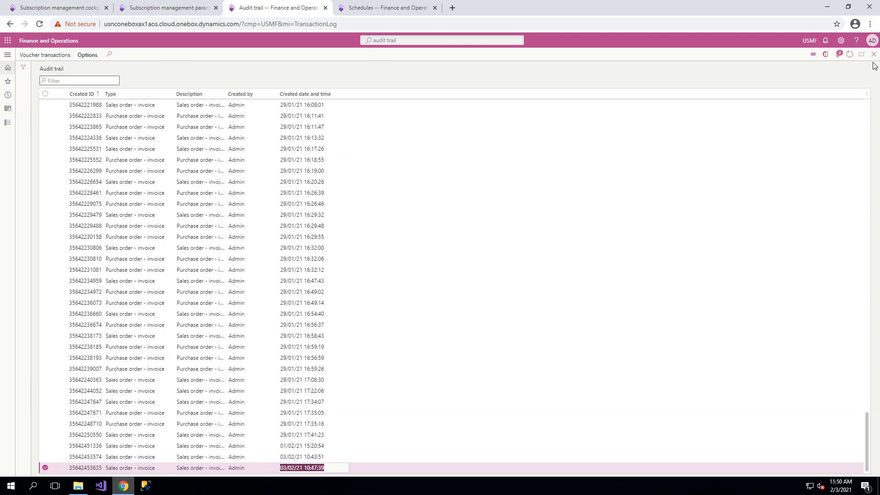
pyautogui.click(849, 55)
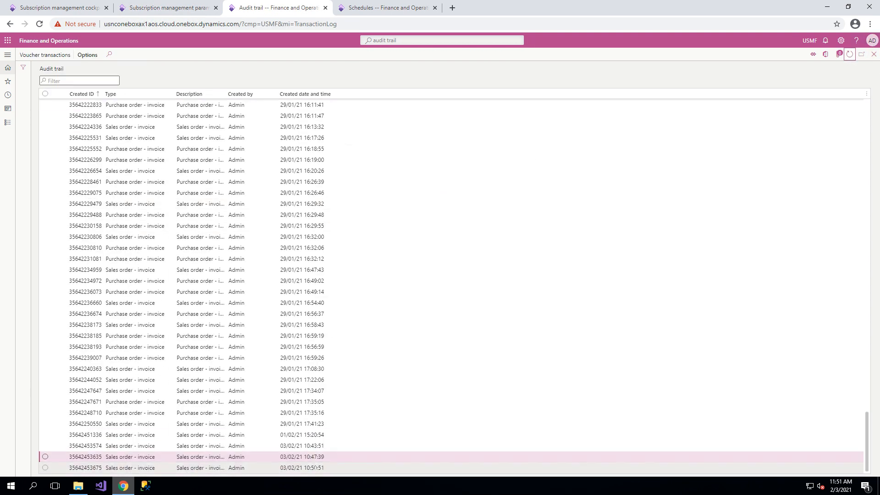
pyautogui.click(443, 468)
pyautogui.click(60, 56)
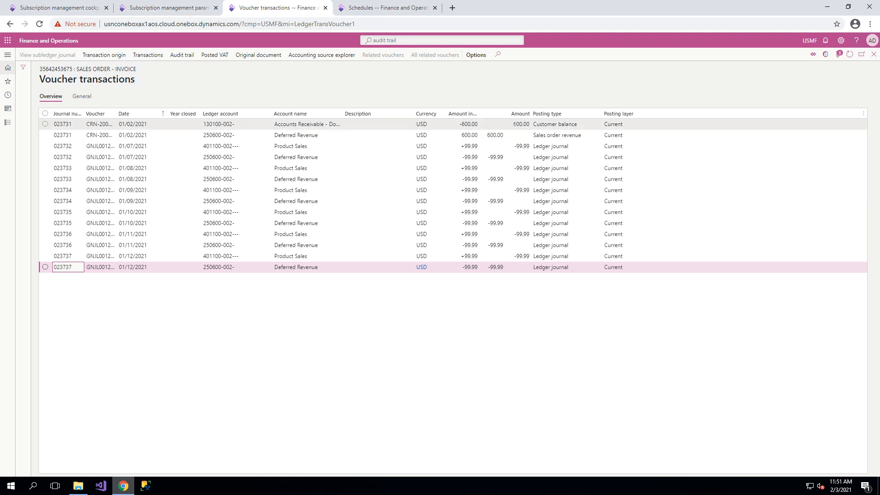
pyautogui.click(532, 124)
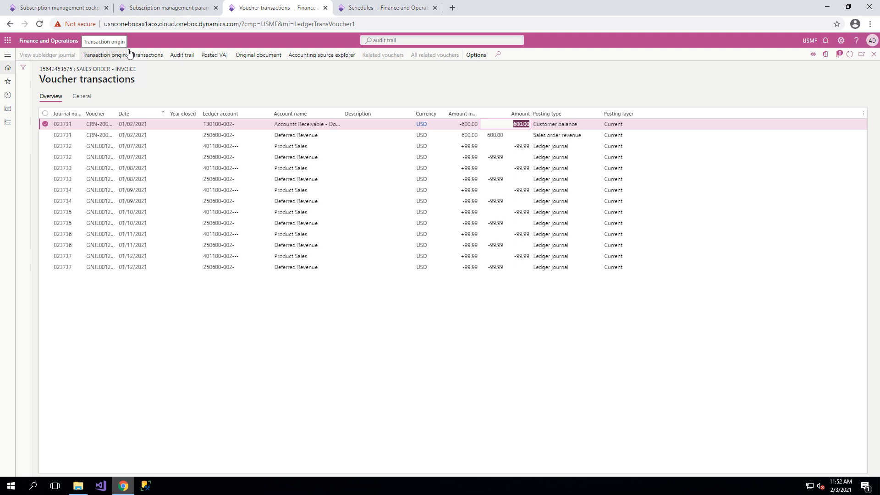
# Show all subscription plans including cancelled ones and select the plan cancelled with reversal.
pyautogui.click(50, 8)
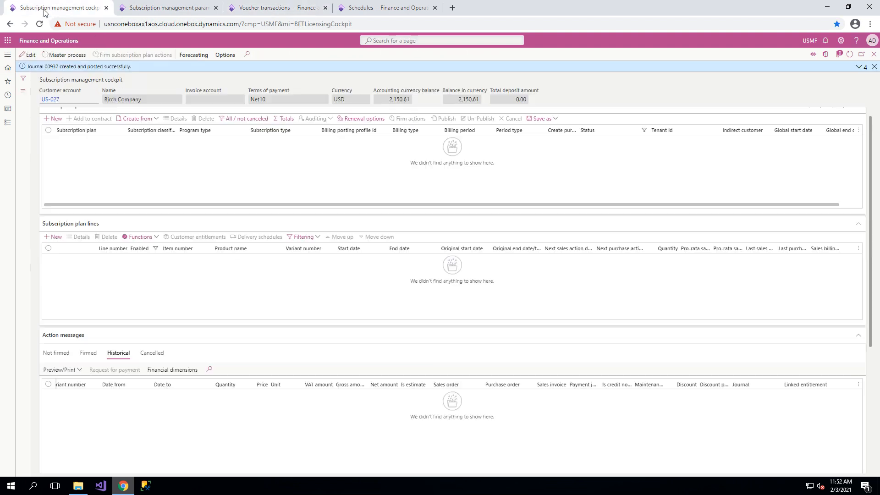
pyautogui.click(252, 120)
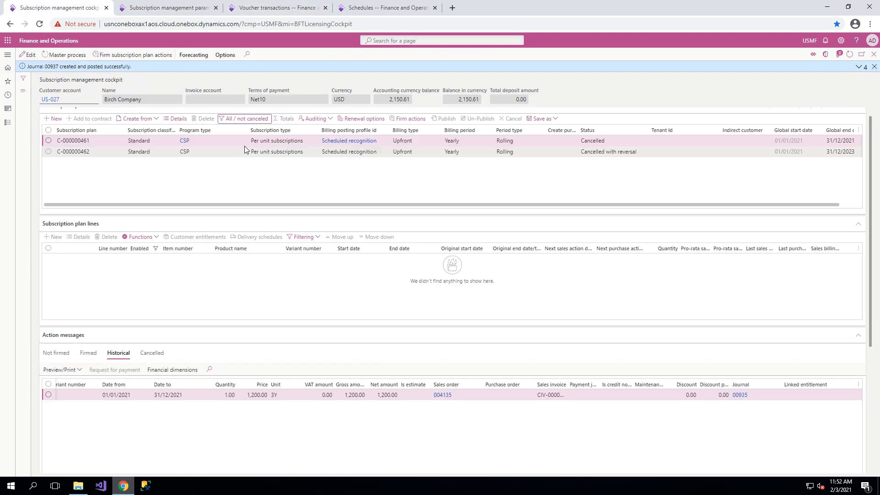
pyautogui.click(241, 152)
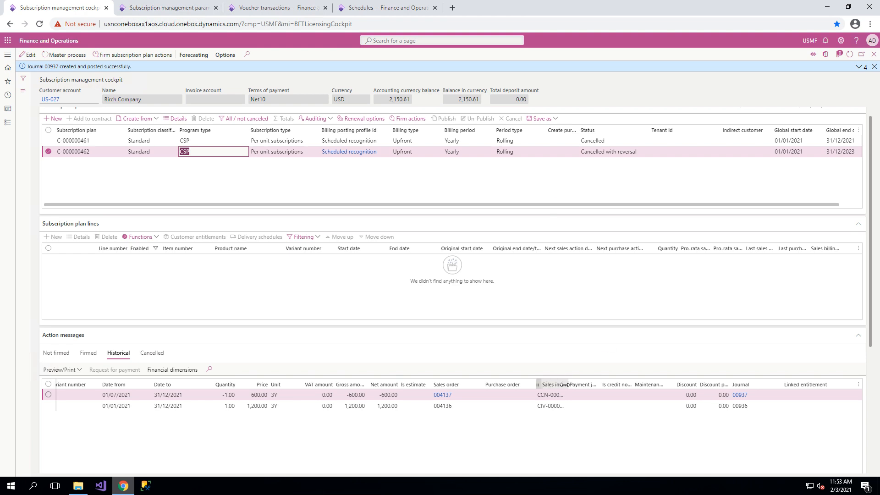
# Widen the Sales invoice column of the historical action messages, examine the credit note and journal references, and dismiss the notifications.
pyautogui.moveTo(567, 385); pyautogui.dragTo(596, 386)
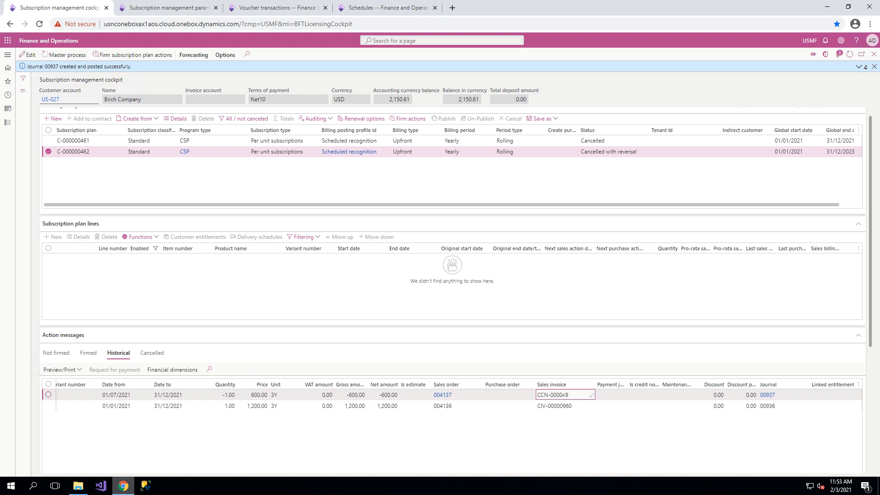
pyautogui.click(563, 394)
pyautogui.moveTo(773, 399)
pyautogui.click(874, 68)
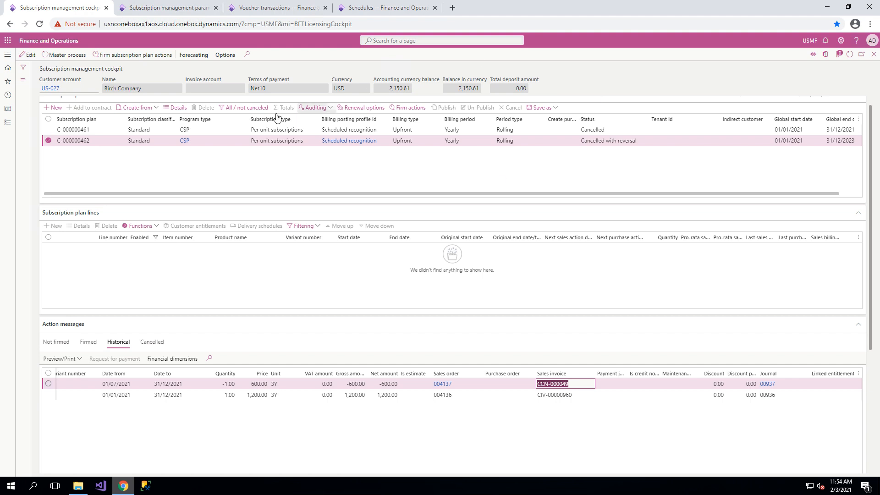
# Hide the cancelled plans and create a CSP subscription plan with the Scheduled recognition billing posting profile and a quarterly sales billing period.
pyautogui.click(236, 109)
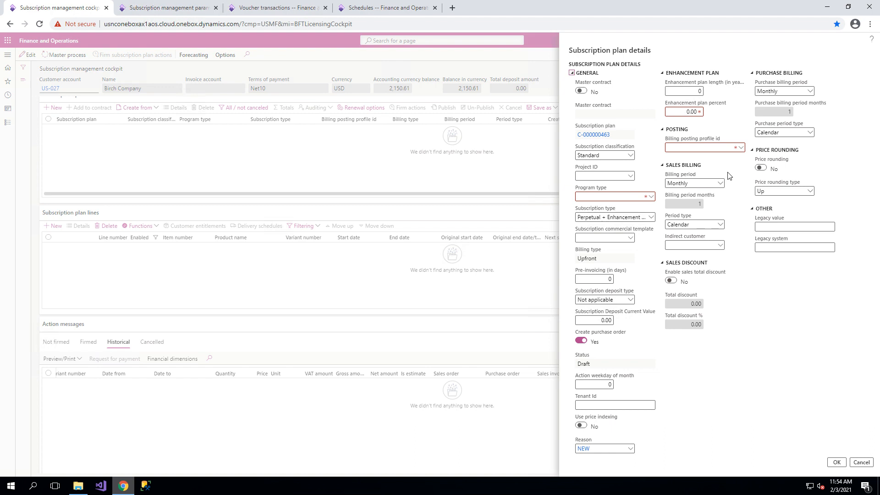
pyautogui.click(651, 197)
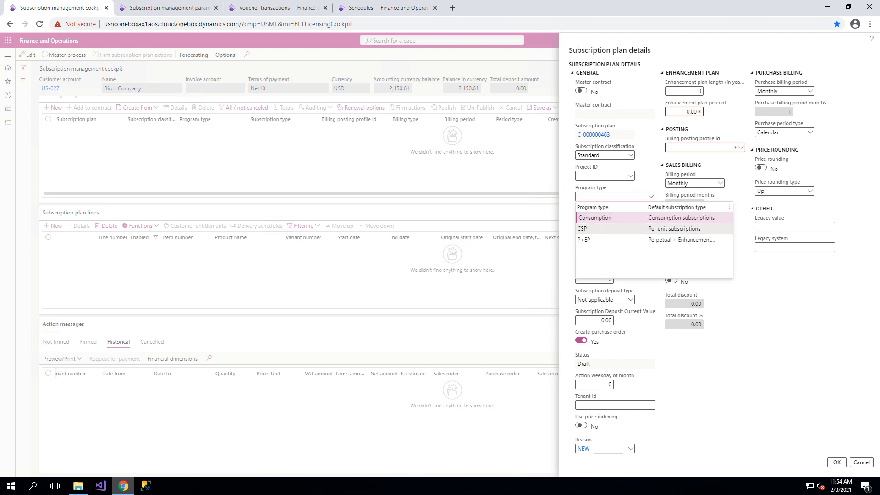
pyautogui.click(591, 228)
pyautogui.click(741, 91)
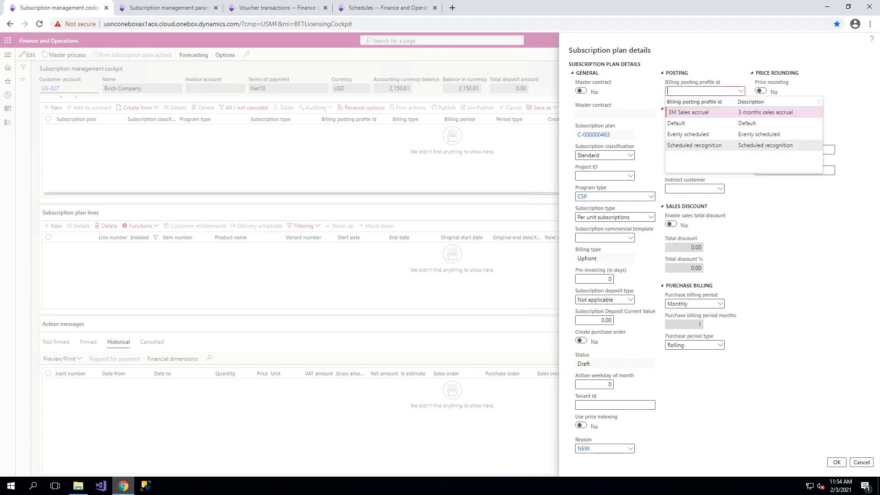
pyautogui.click(709, 145)
pyautogui.click(720, 128)
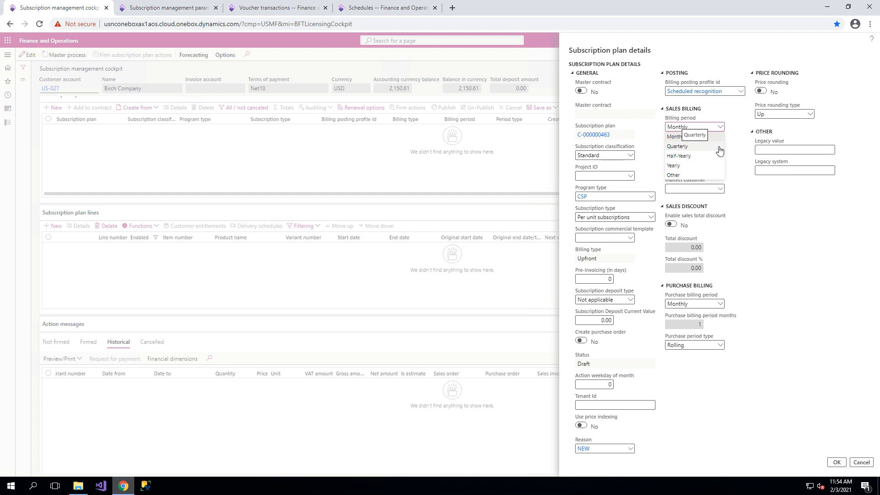
pyautogui.click(719, 151)
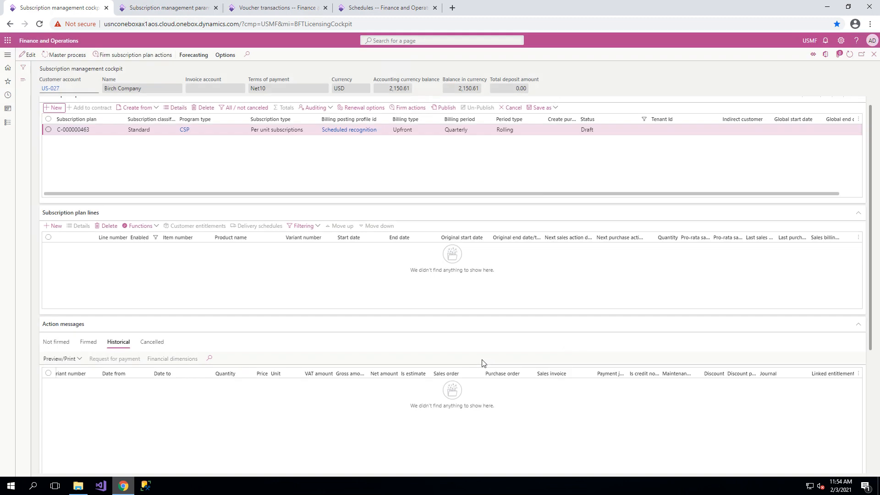
# Set the quarterly plan's renewal options to global start date 01/01/2021 and 12 fixed cycles before renewal.
pyautogui.click(358, 108)
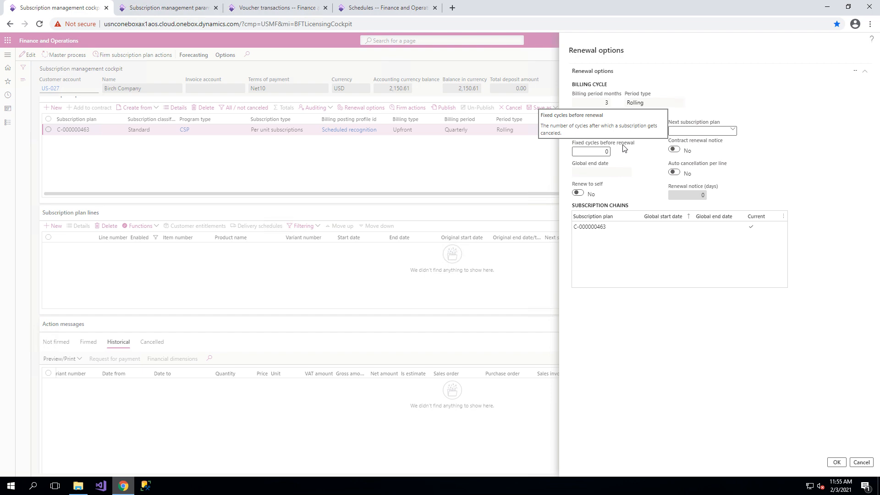
pyautogui.write('12')
pyautogui.press('Tab')
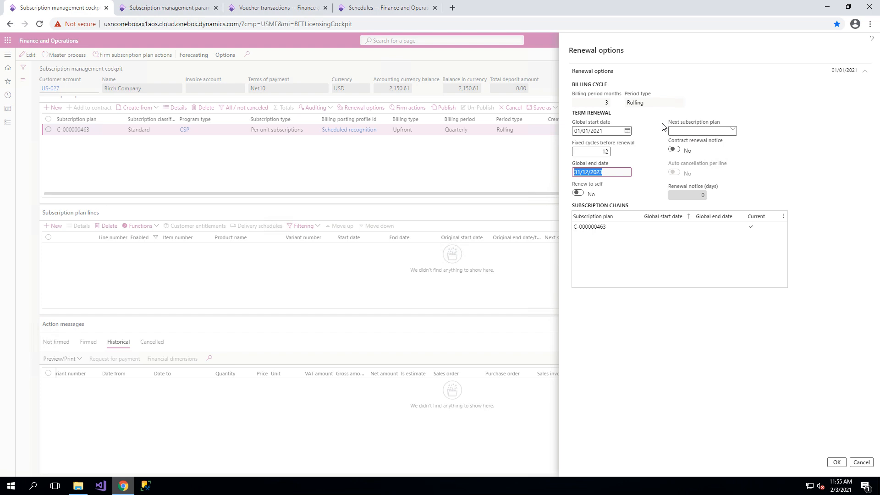
pyautogui.click(836, 462)
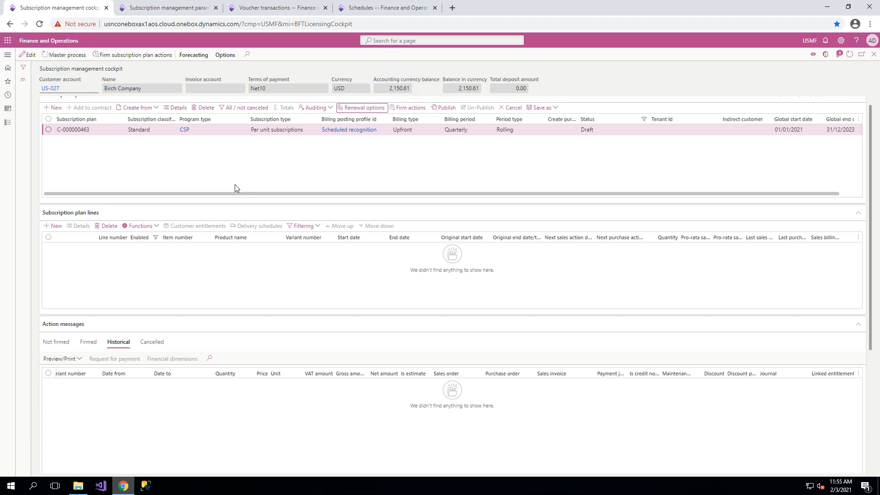
# Add a Gold License line to the quarterly plan, checking its monthly sales price and revenue recognition amount.
pyautogui.click(53, 226)
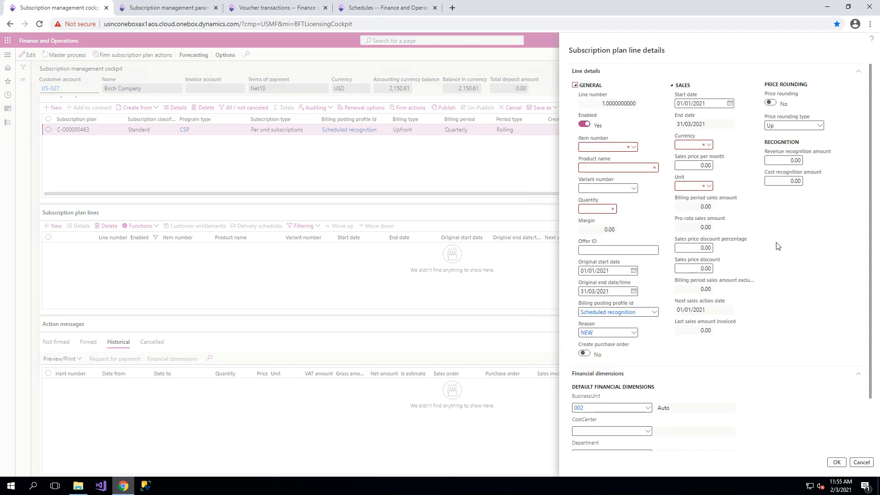
pyautogui.click(635, 147)
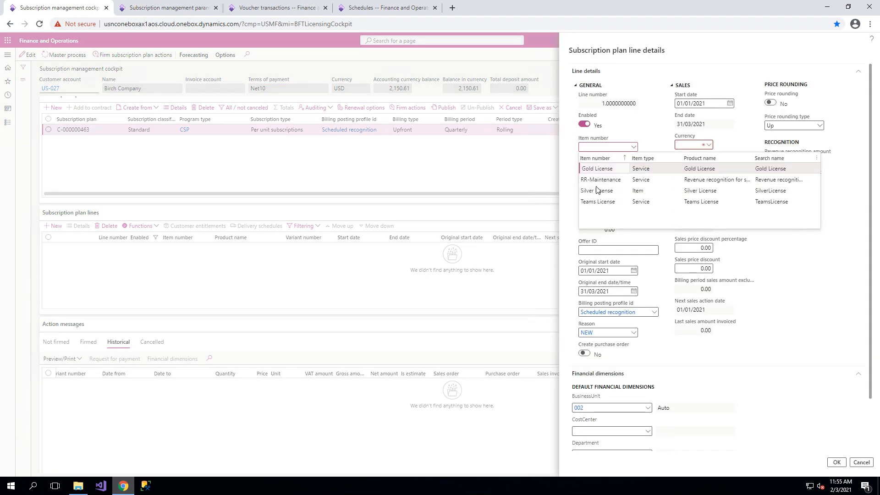
pyautogui.click(597, 187)
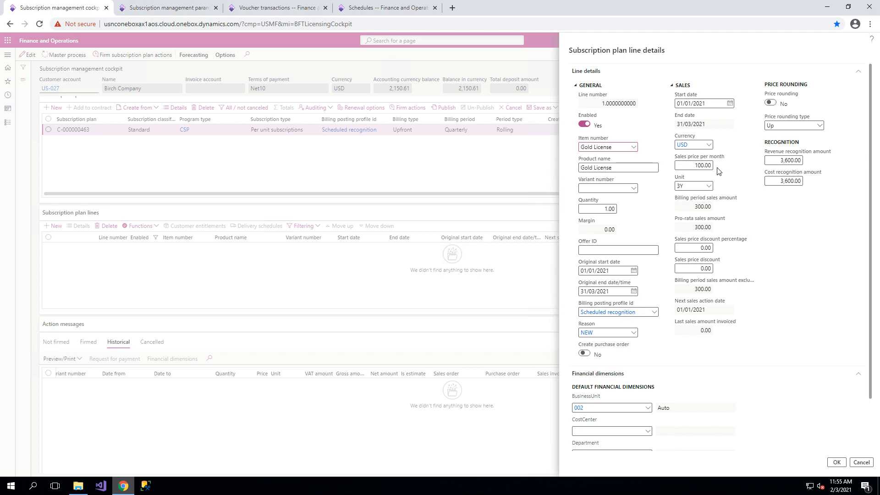
pyautogui.click(702, 165)
pyautogui.click(789, 160)
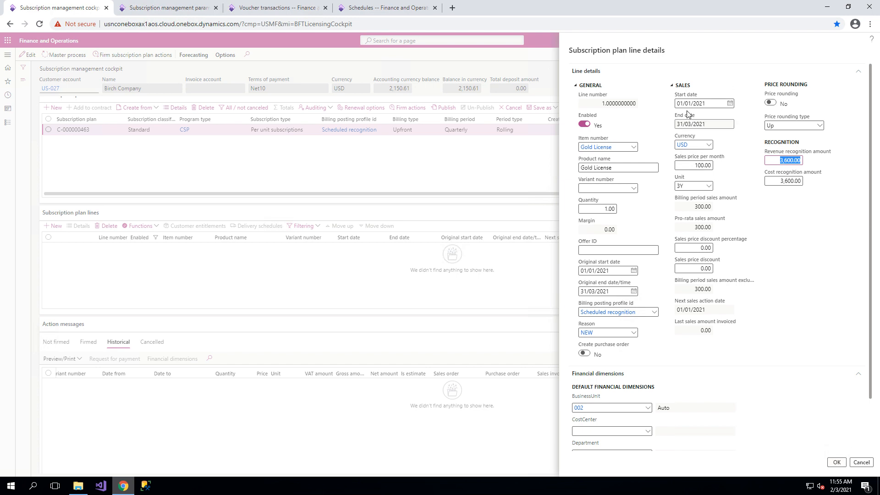
pyautogui.click(837, 463)
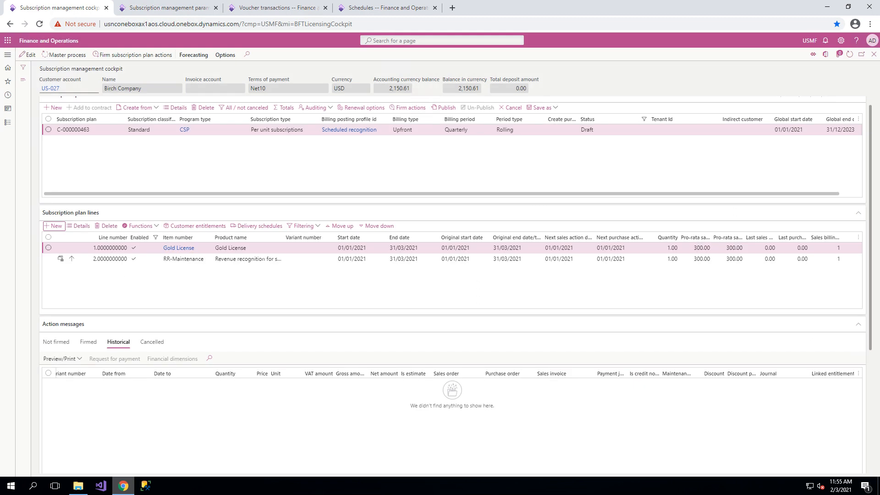
# Delete the RR-Maintenance line from the quarterly plan and publish the plan.
pyautogui.click(250, 259)
pyautogui.click(110, 227)
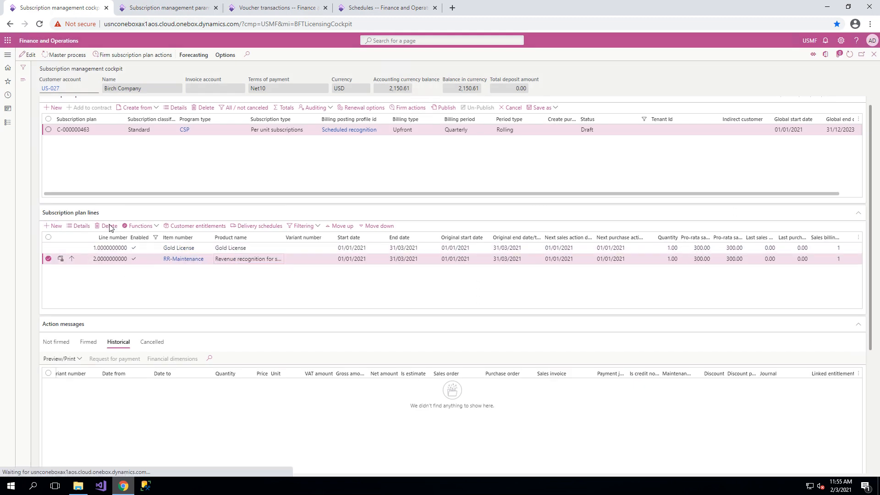
pyautogui.click(521, 236)
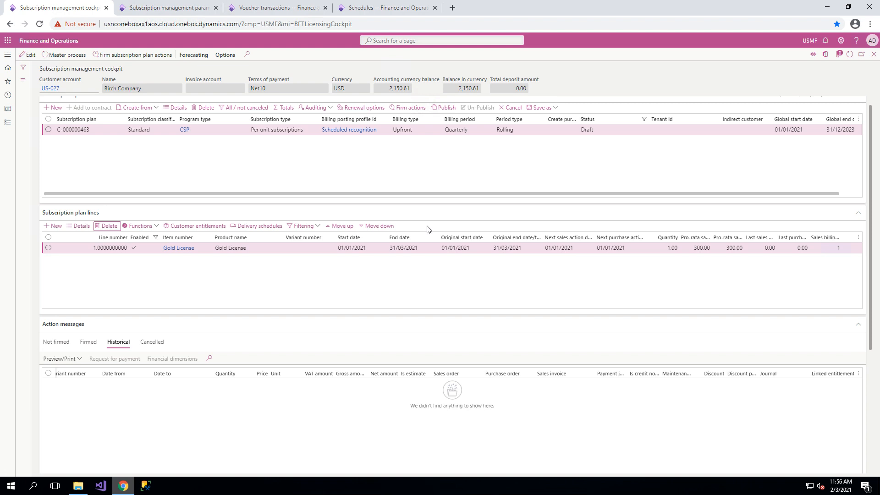
pyautogui.click(446, 110)
pyautogui.click(521, 236)
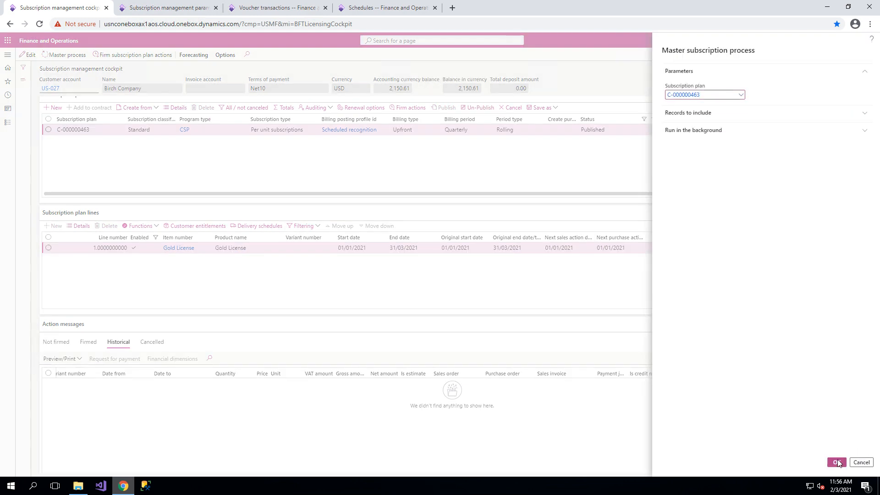
# Run the master subscription process for the quarterly plan and firm the sales order invoice action covering 01/01/2021 to 31/03/2021.
pyautogui.click(837, 462)
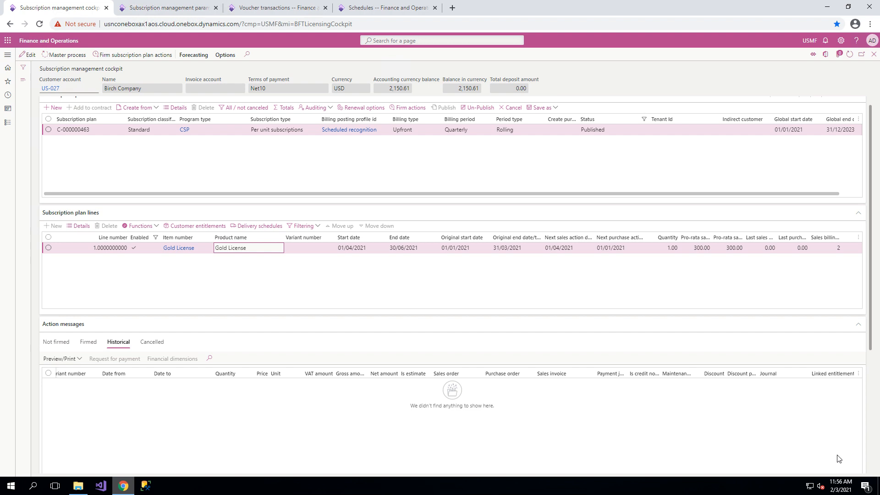
pyautogui.click(50, 341)
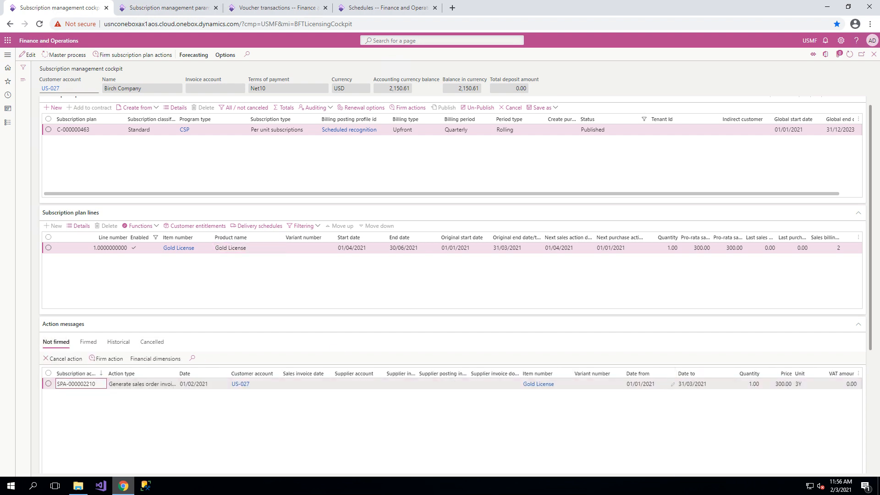
pyautogui.click(48, 384)
pyautogui.click(112, 359)
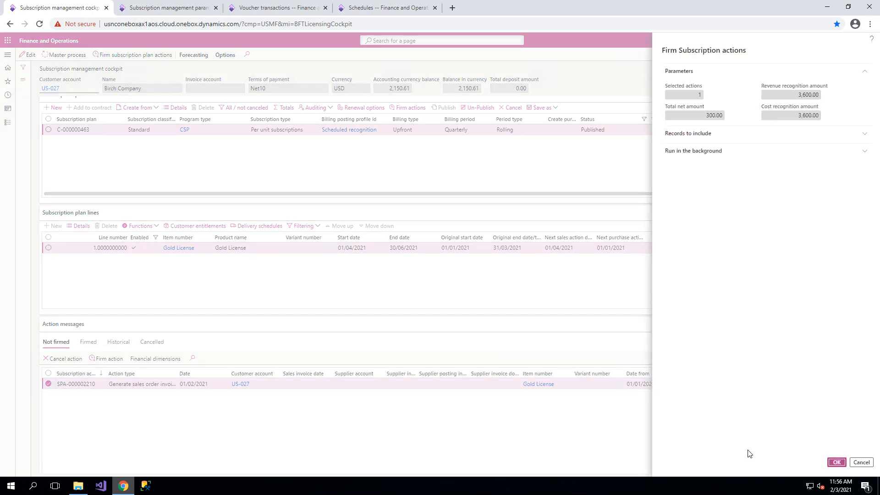
pyautogui.click(836, 463)
# Post the firmed first-quarter Gold License action of the quarterly plan.
pyautogui.click(88, 353)
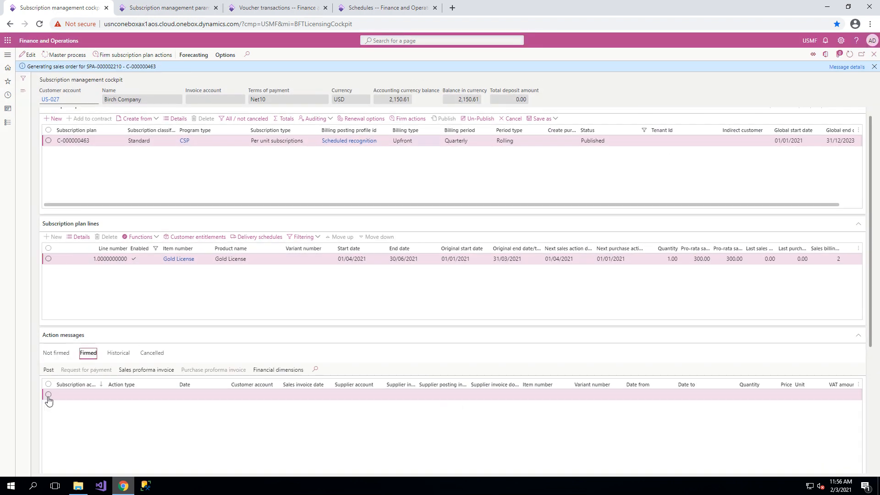
pyautogui.click(48, 395)
pyautogui.click(48, 370)
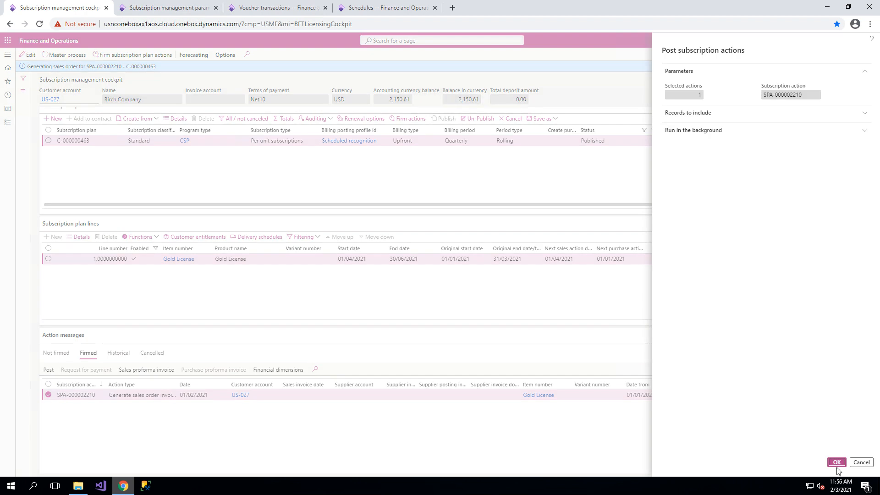
pyautogui.click(837, 466)
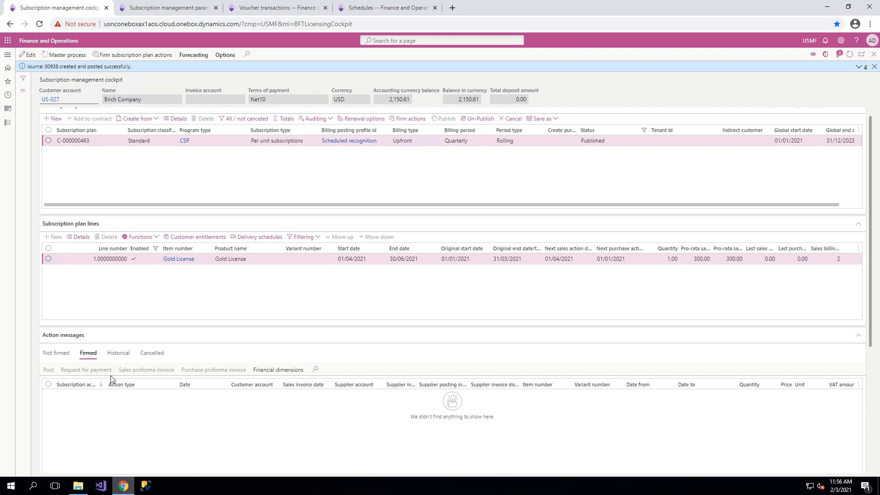
# Set the test date in the subscription management parameters to the line's next sales action date, 01/04/2021, and return to the cockpit.
pyautogui.click(57, 354)
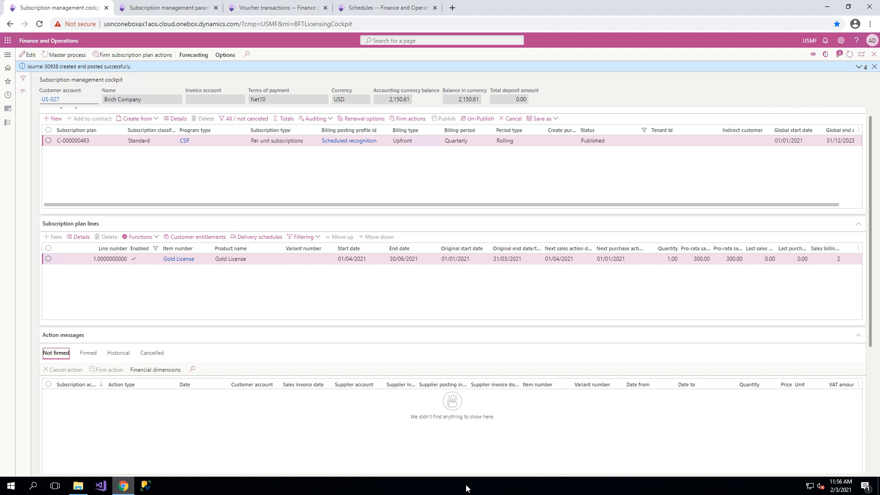
pyautogui.click(573, 259)
pyautogui.moveTo(581, 261); pyautogui.dragTo(543, 257)
pyautogui.click(173, 6)
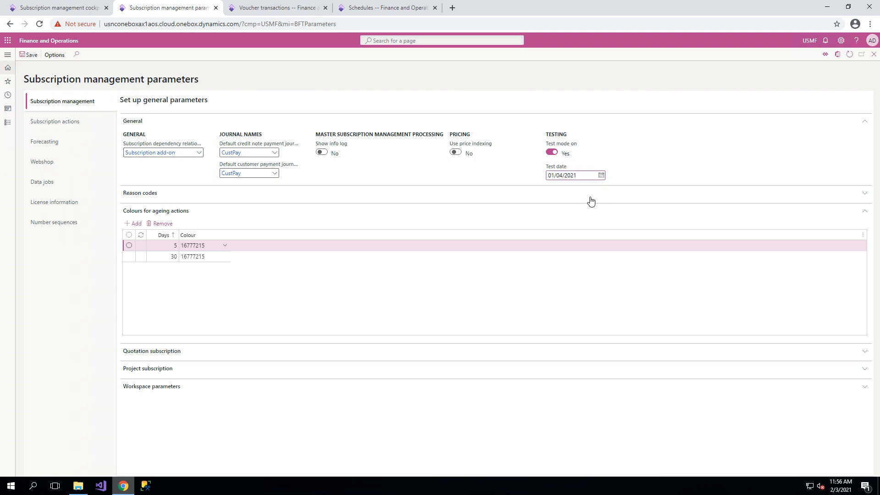
pyautogui.click(62, 11)
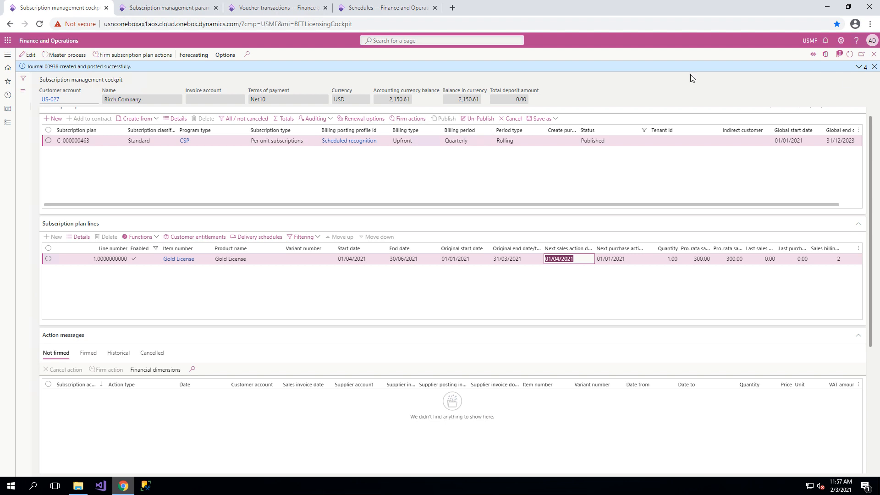
# Run the master subscription process again for the quarterly plan and firm the Gold License action dated 01/04/2021.
pyautogui.click(874, 66)
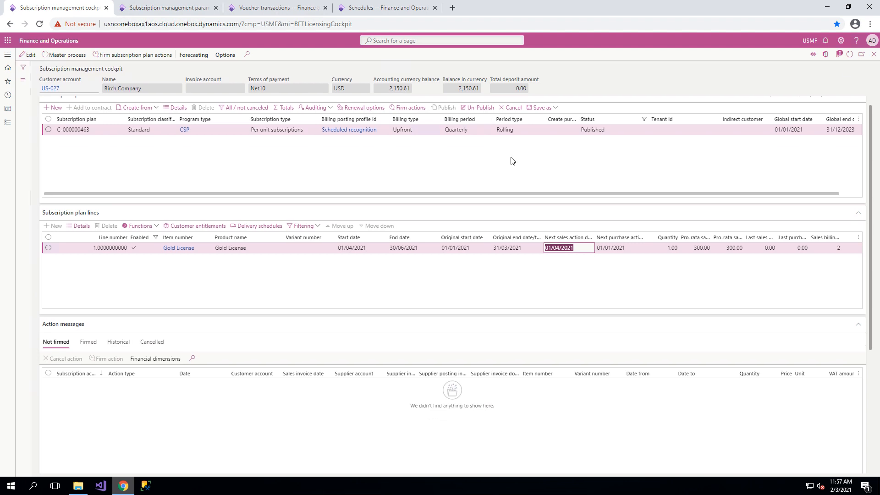
pyautogui.click(68, 55)
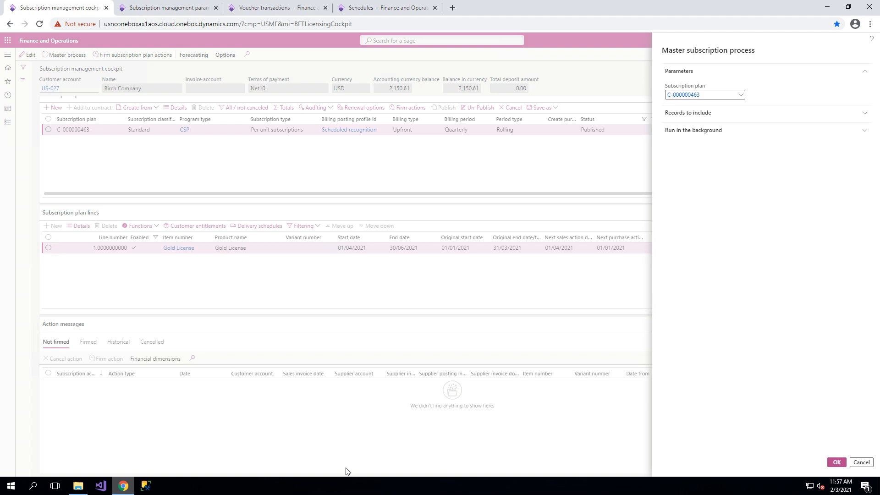
pyautogui.press('Return')
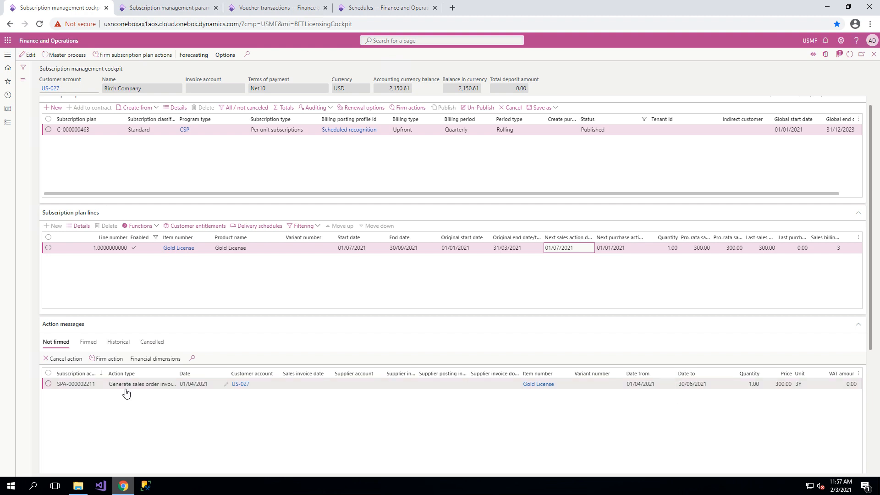
pyautogui.click(48, 384)
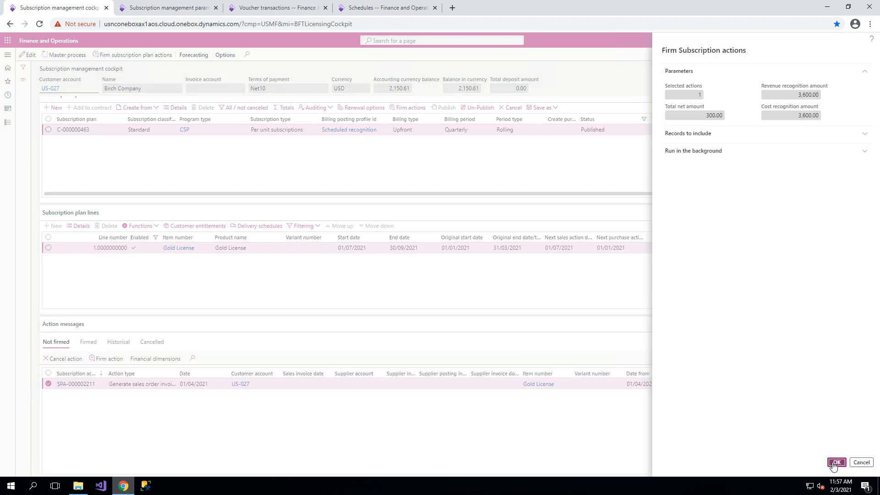
pyautogui.click(834, 464)
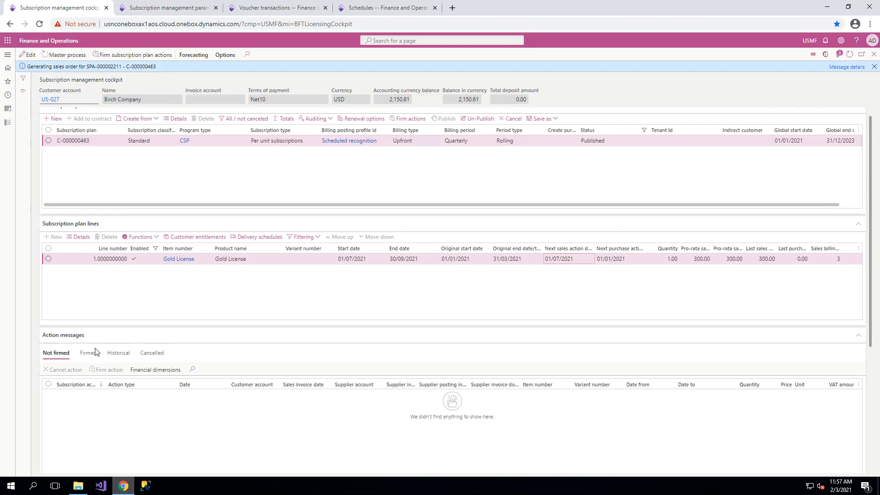
# Post the firmed second-quarter Gold License action of the quarterly plan.
pyautogui.click(96, 352)
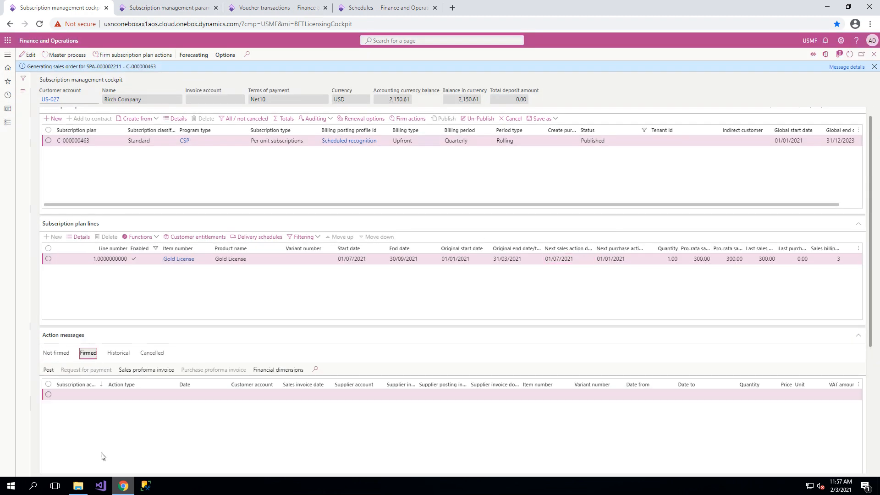
pyautogui.click(48, 394)
pyautogui.click(49, 370)
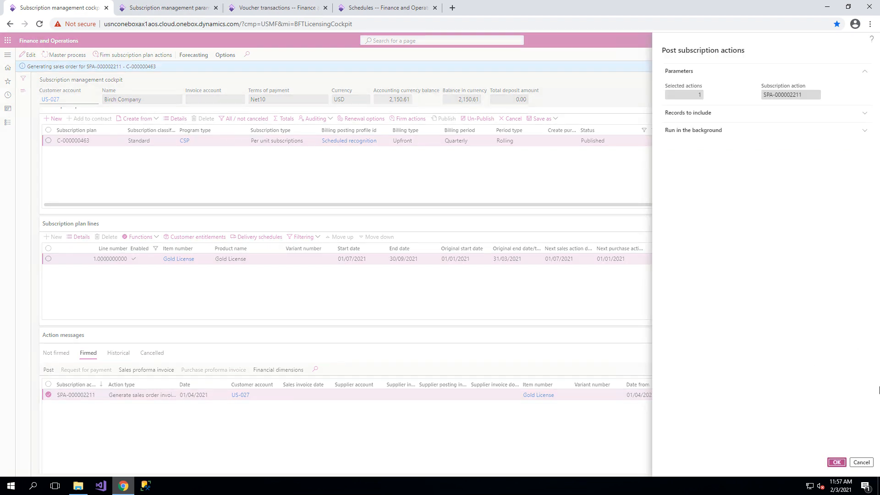
pyautogui.press('Return')
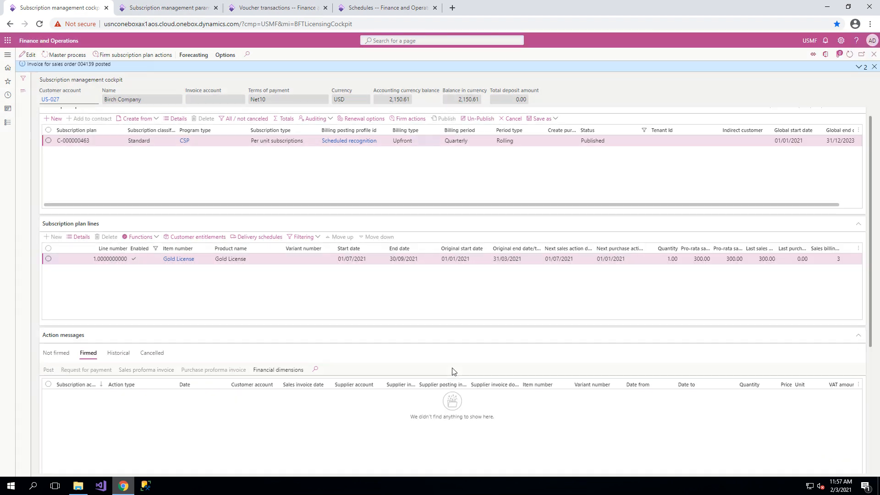
# Compare the sales invoices and journals in the quarterly plan's historical actions with the billing cycles of the Scheduled recognition schedule.
pyautogui.click(118, 353)
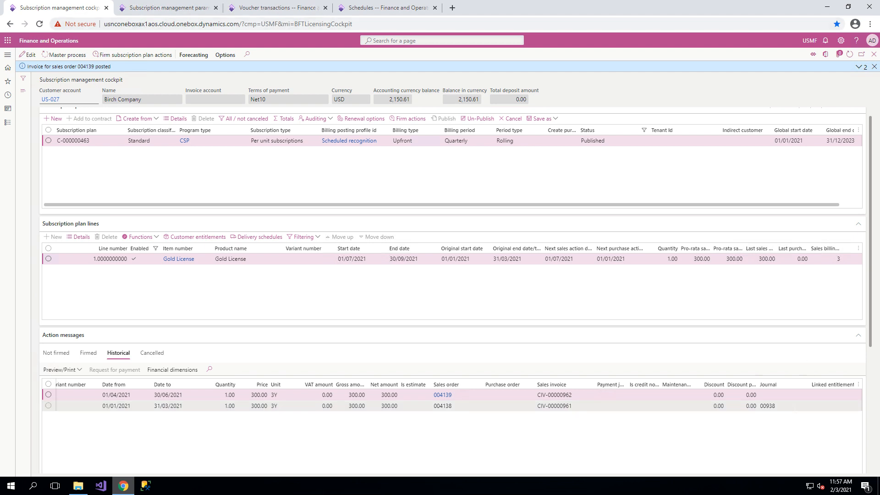
pyautogui.moveTo(768, 405)
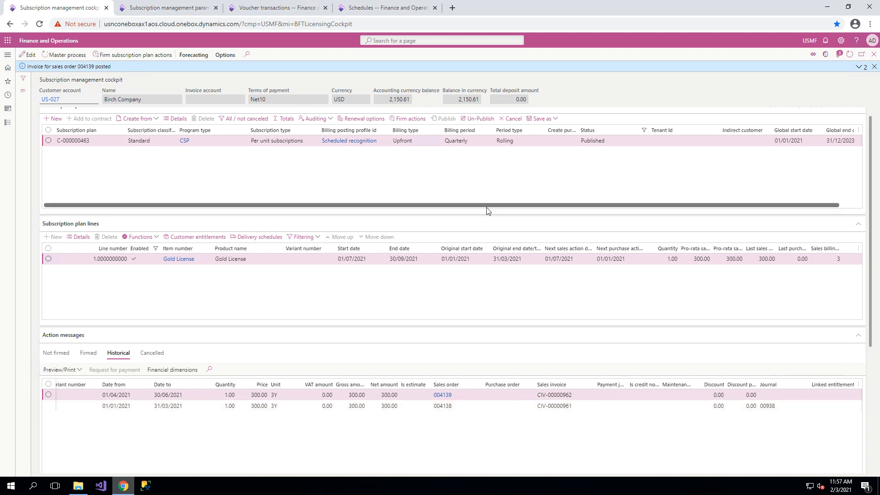
pyautogui.click(399, 9)
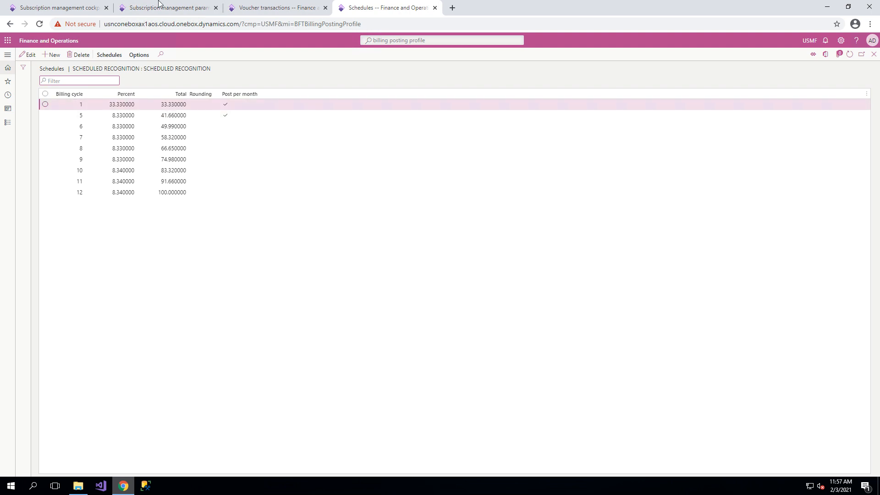
pyautogui.click(72, 7)
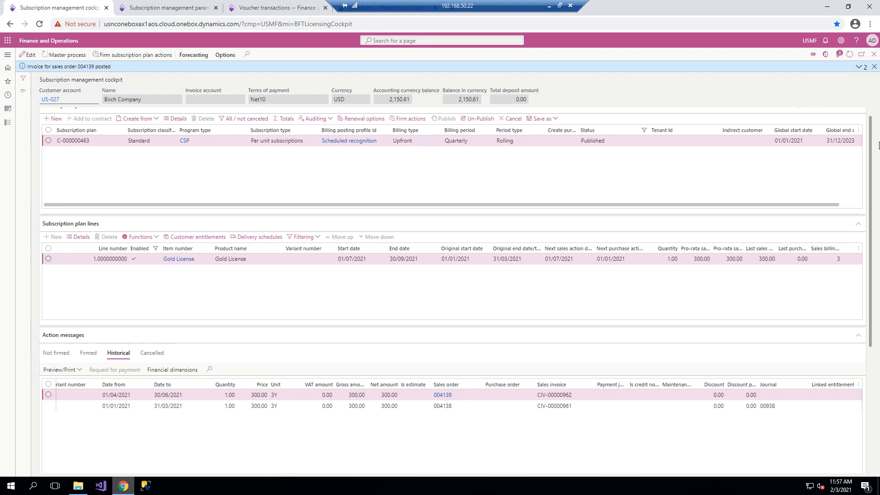
pyautogui.click(858, 67)
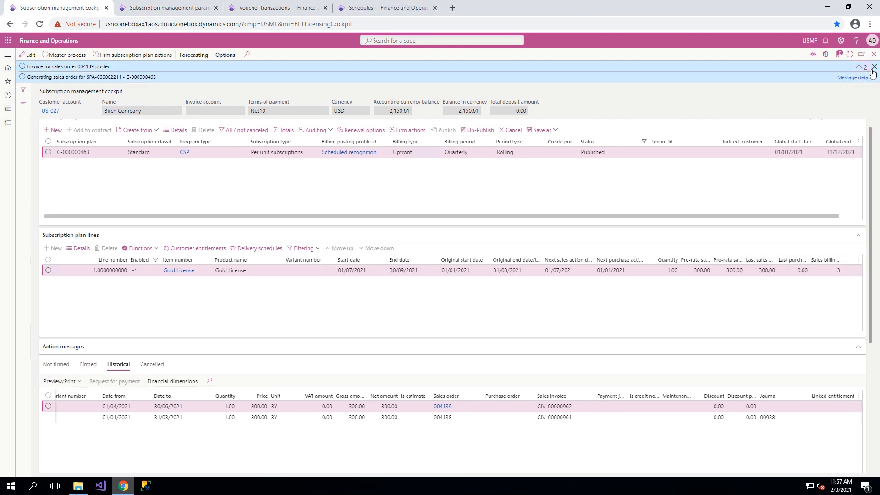
pyautogui.click(874, 67)
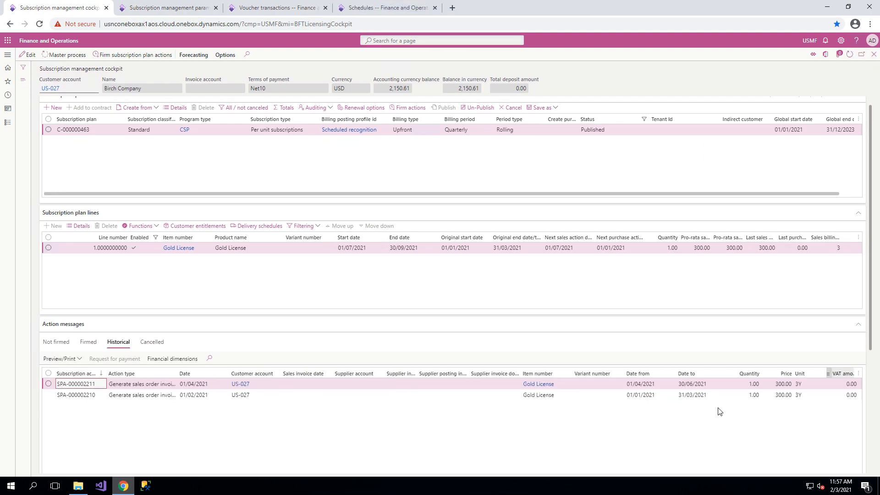
pyautogui.scroll(-1, 679, 426)
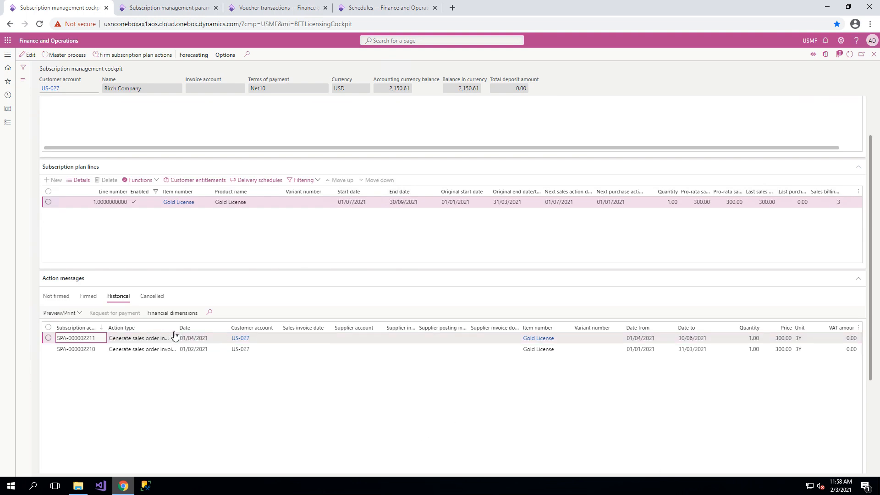
pyautogui.scroll(-3, 632, 406)
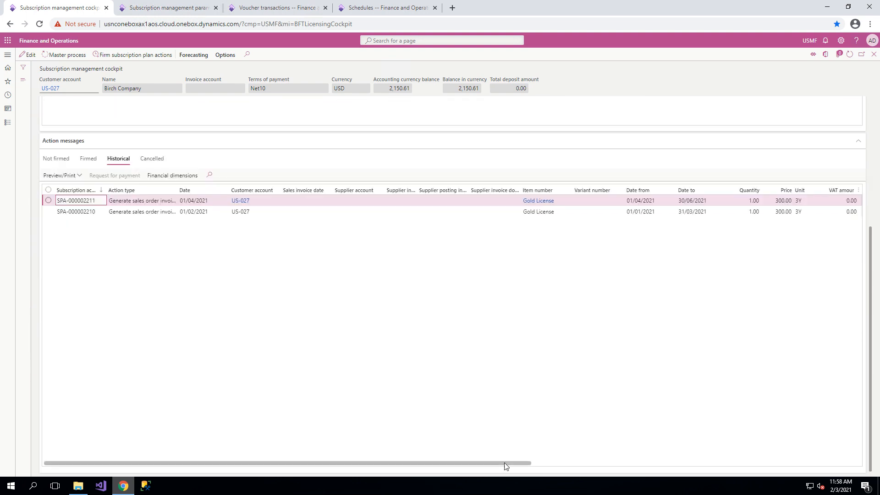
pyautogui.moveTo(504, 463); pyautogui.dragTo(687, 444)
pyautogui.hscroll(2, 770, 434)
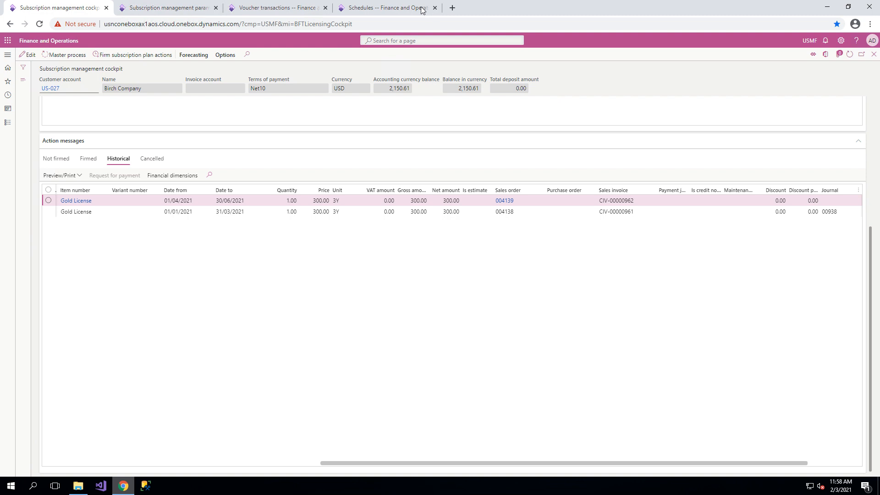
pyautogui.click(395, 8)
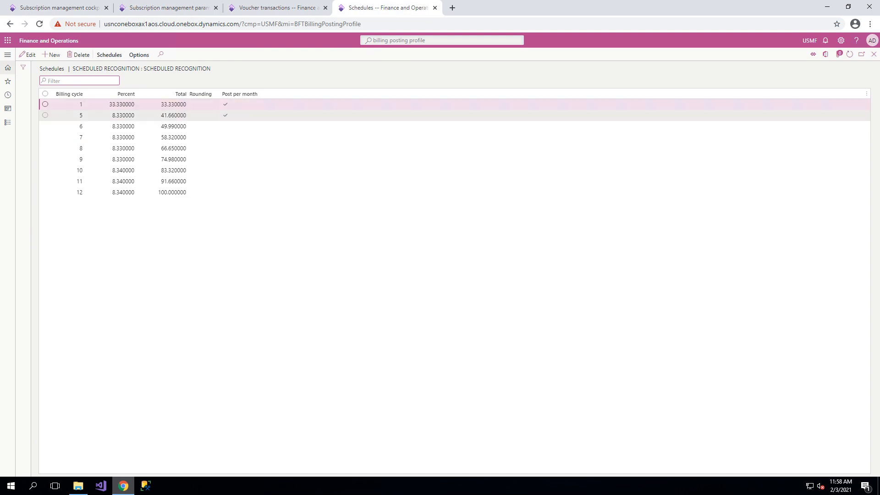
pyautogui.click(30, 5)
# Refresh the audit trail and view the voucher transactions of the first-quarter sales order invoice created at 10:56:26.
pyautogui.click(288, 6)
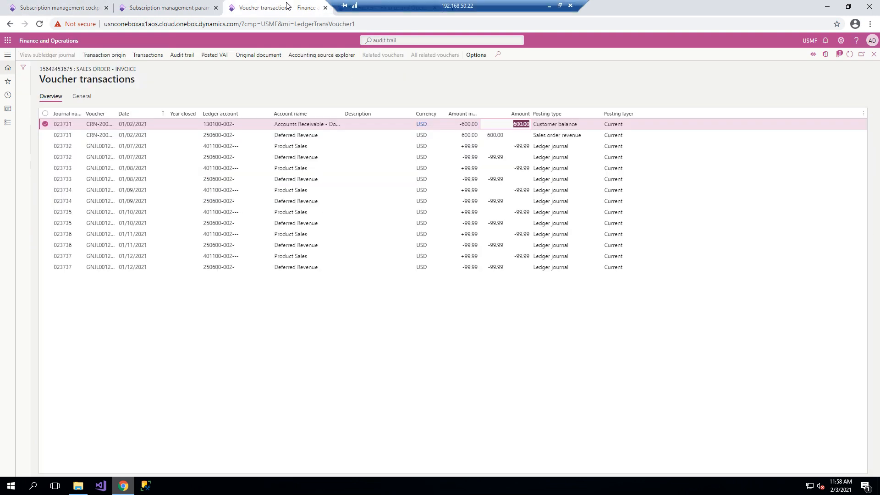
pyautogui.click(873, 54)
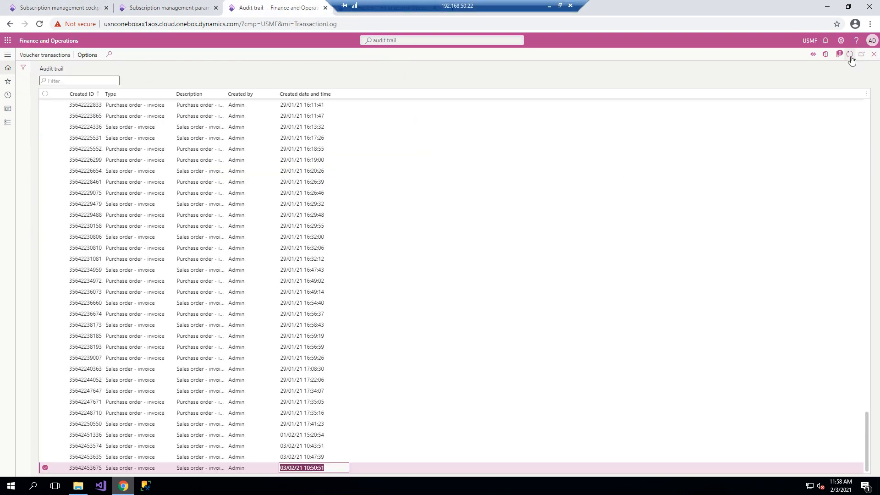
pyautogui.click(850, 54)
pyautogui.scroll(-2, 334, 435)
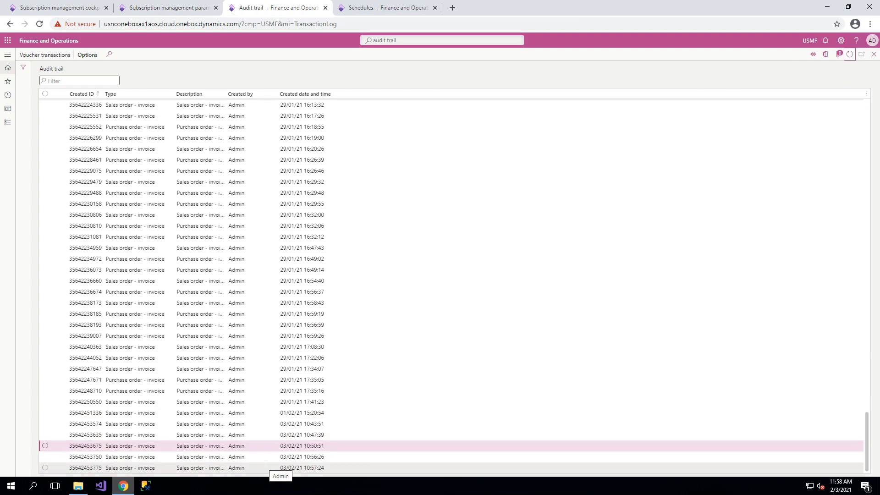
pyautogui.click(252, 456)
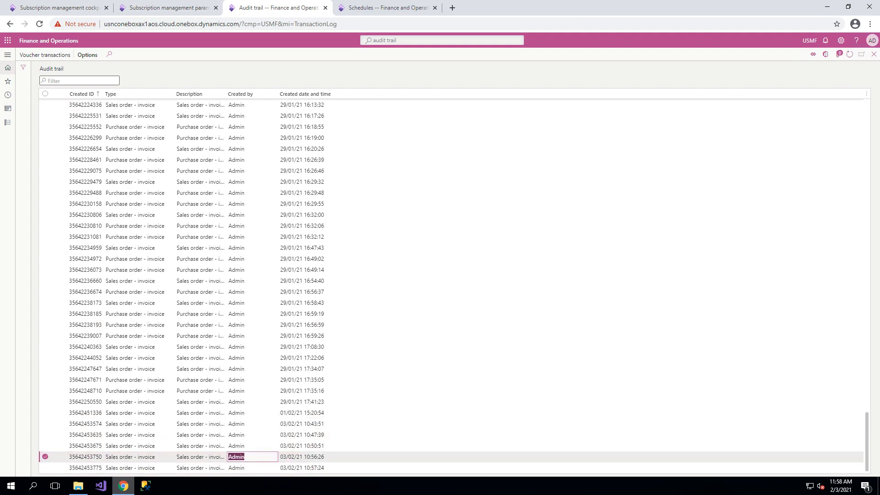
pyautogui.click(45, 55)
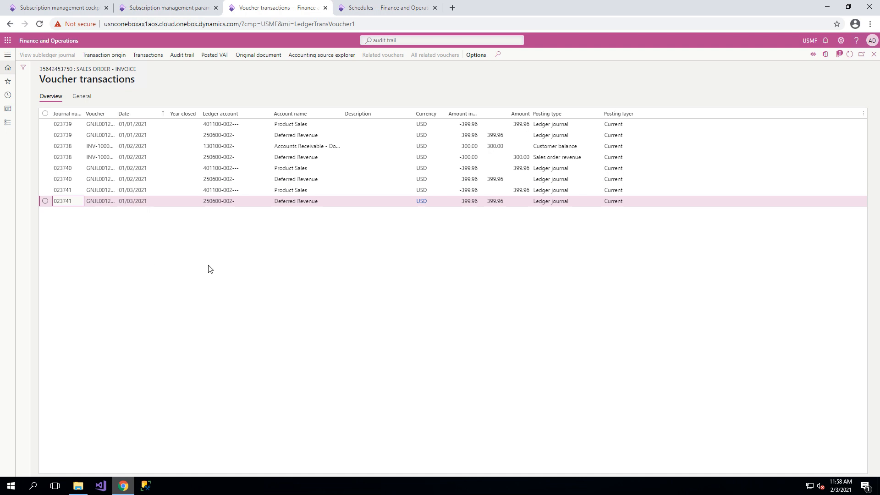
# View the voucher transactions of the second-quarter sales order invoice created at 10:57:24.
pyautogui.click(873, 54)
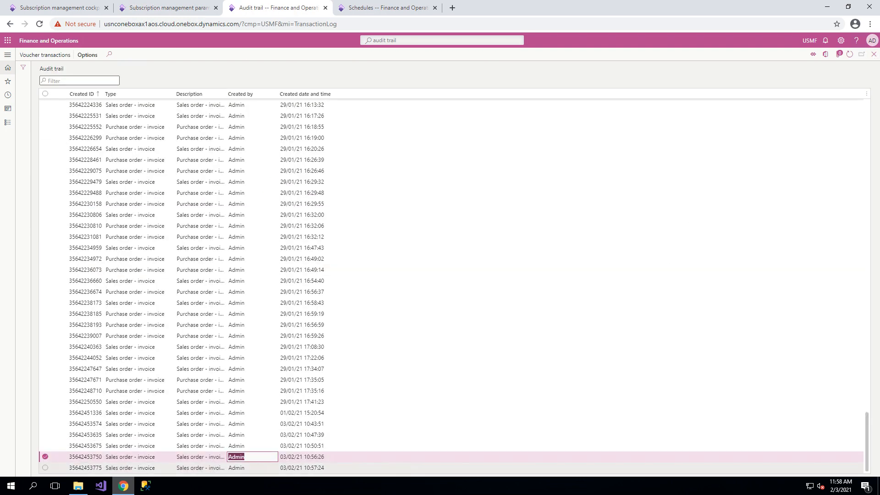
pyautogui.click(270, 467)
pyautogui.click(47, 55)
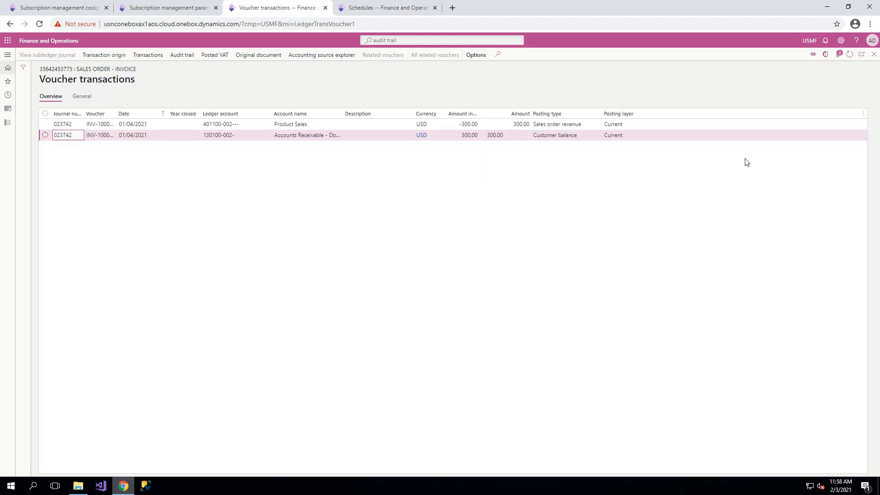
# Return to the audit trail and reopen the voucher transactions of the first-quarter invoice for comparison.
pyautogui.click(874, 54)
pyautogui.click(321, 457)
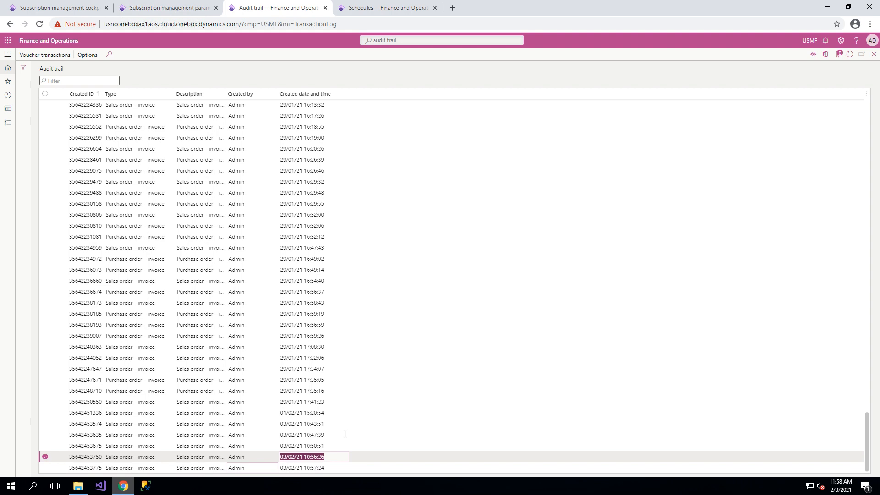
pyautogui.click(45, 55)
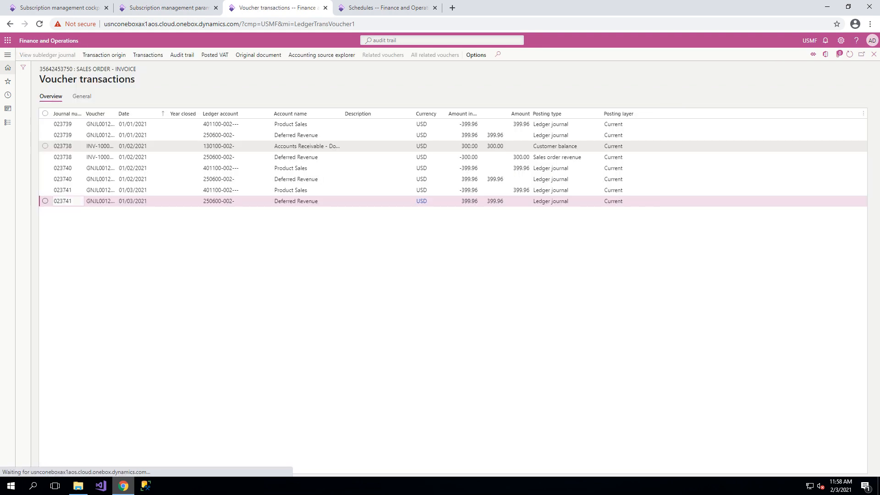
# Compare the first-quarter invoice's voucher transactions with the Scheduled recognition schedule and the quarterly plan's historical actions.
pyautogui.click(386, 7)
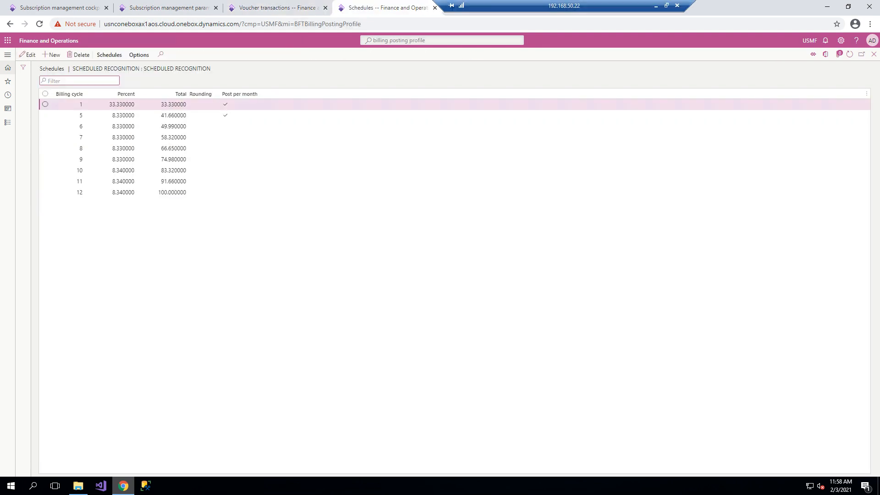
pyautogui.click(76, 7)
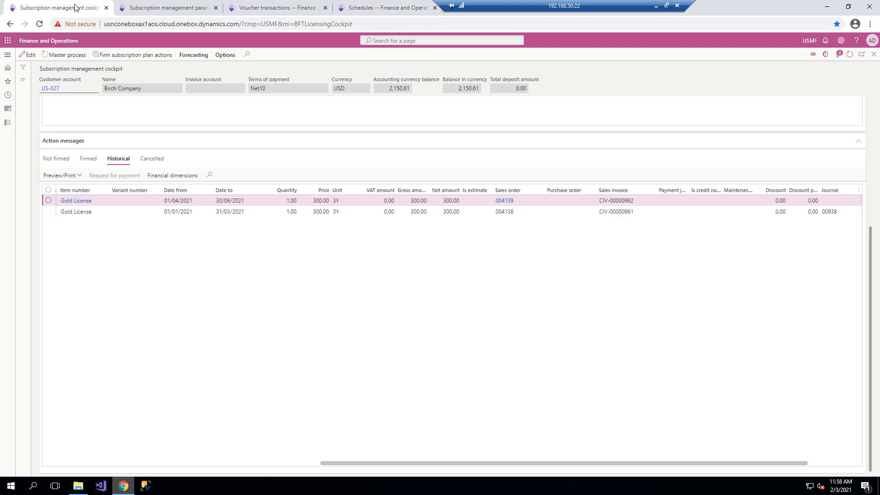
pyautogui.click(271, 7)
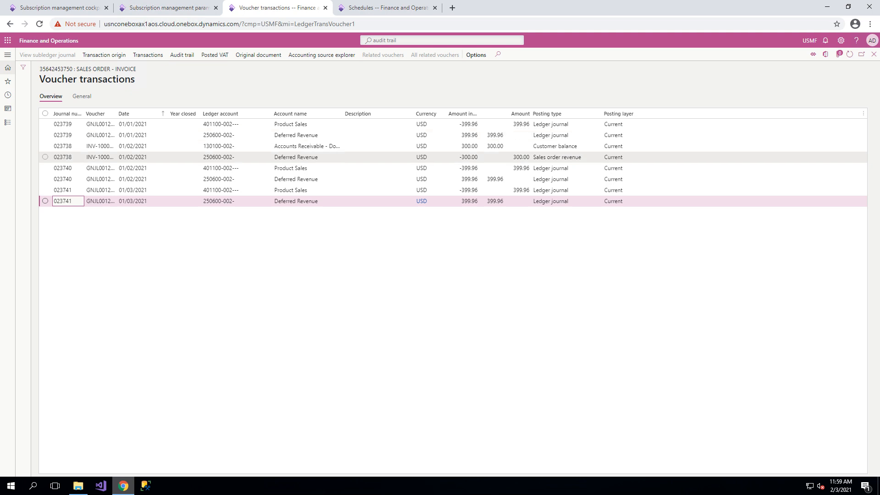
pyautogui.click(372, 6)
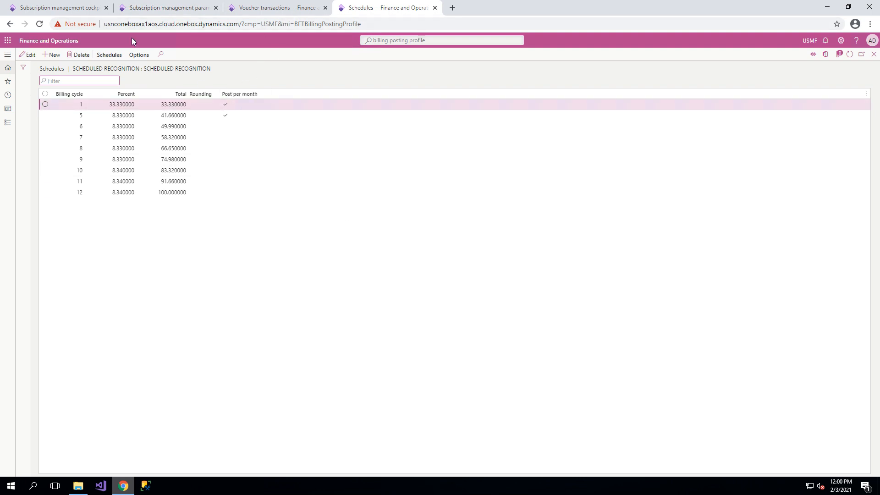
pyautogui.click(58, 8)
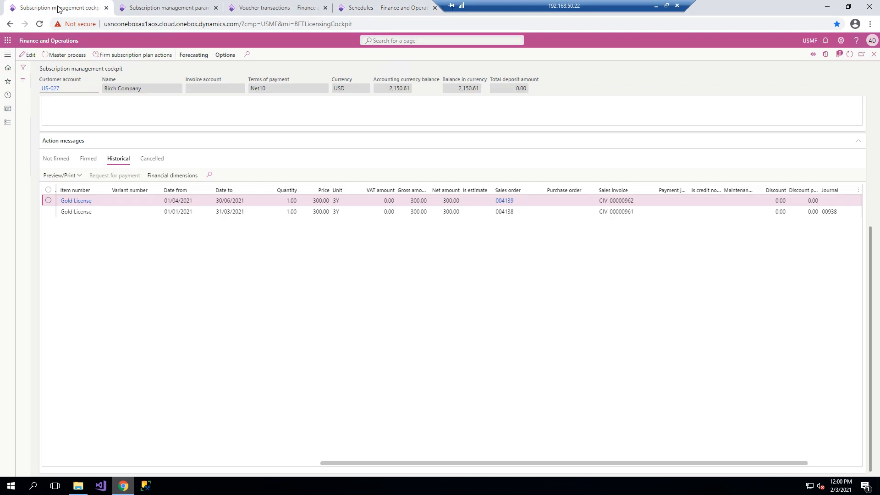
pyautogui.click(292, 6)
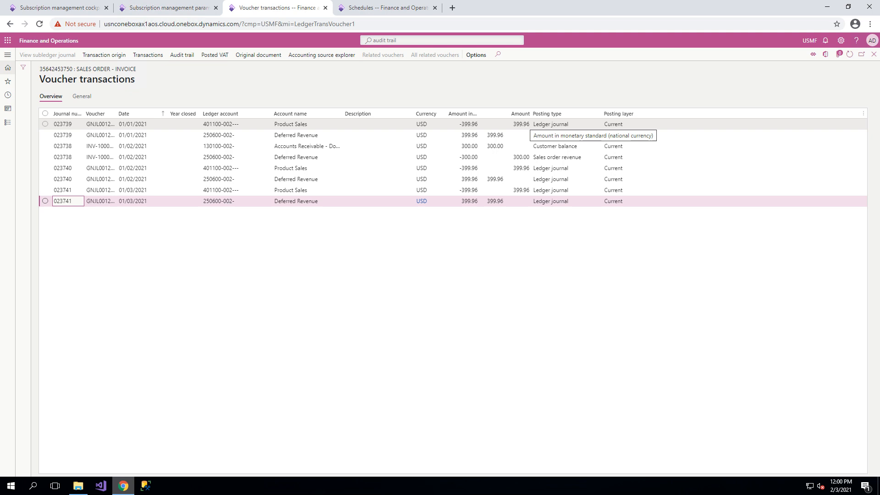
# Review the quarterly plan's line and its second-quarter historical action against the billing cycles of the Scheduled recognition schedule.
pyautogui.click(60, 8)
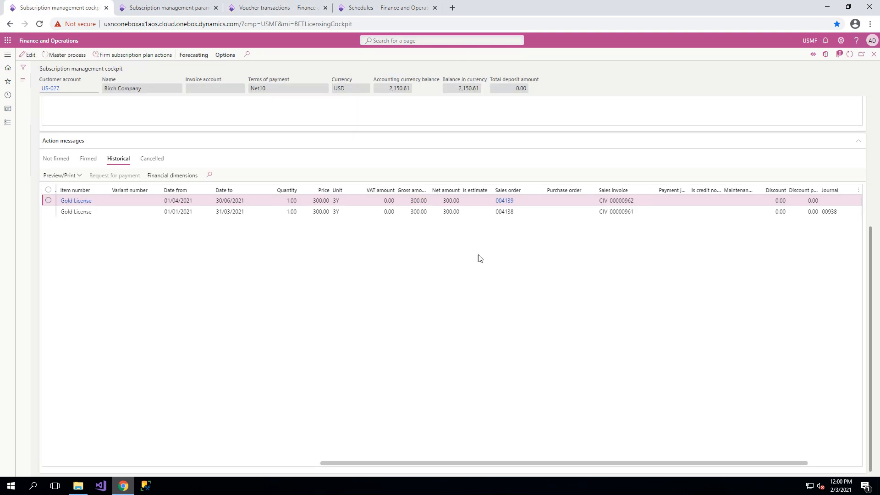
pyautogui.scroll(1, 616, 360)
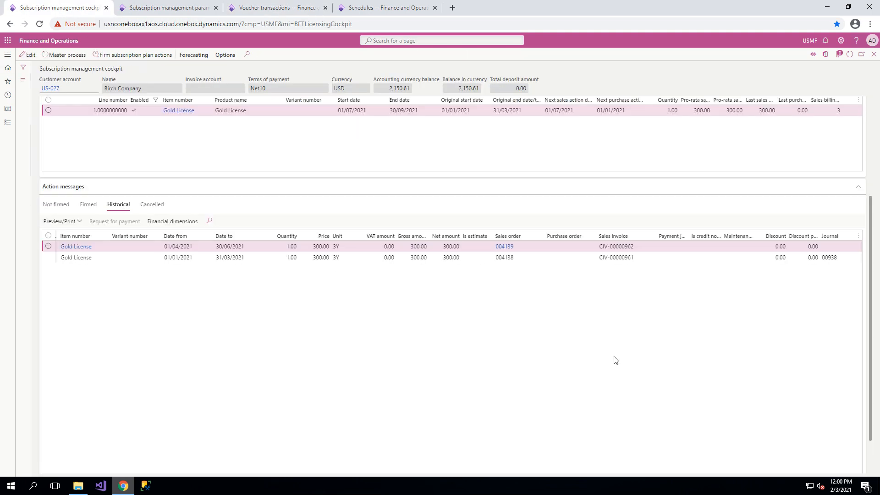
pyautogui.scroll(3, 616, 360)
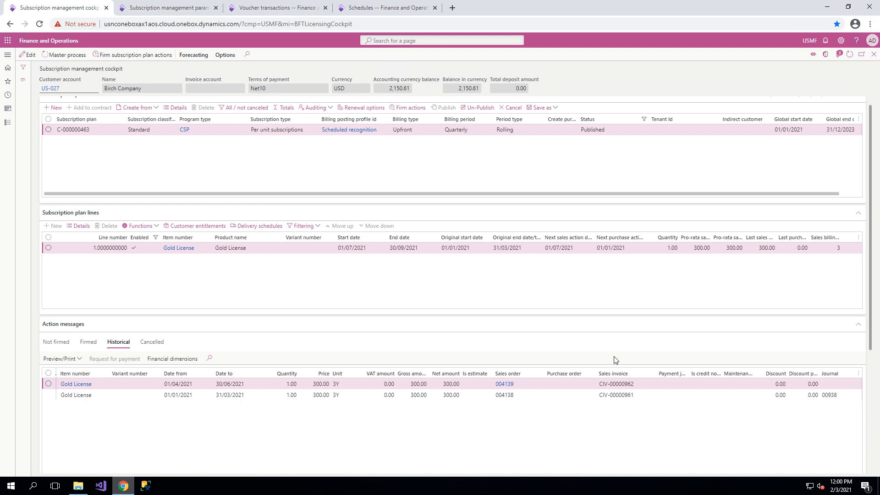
pyautogui.scroll(1, 616, 360)
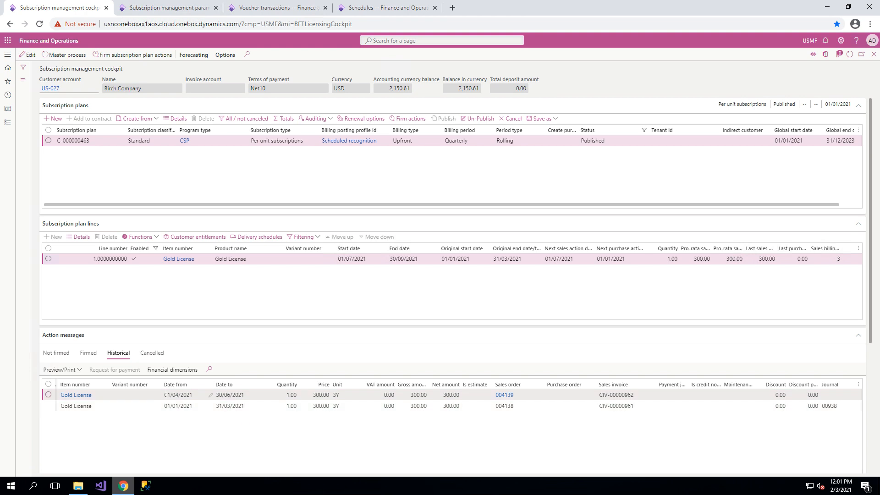
pyautogui.click(168, 395)
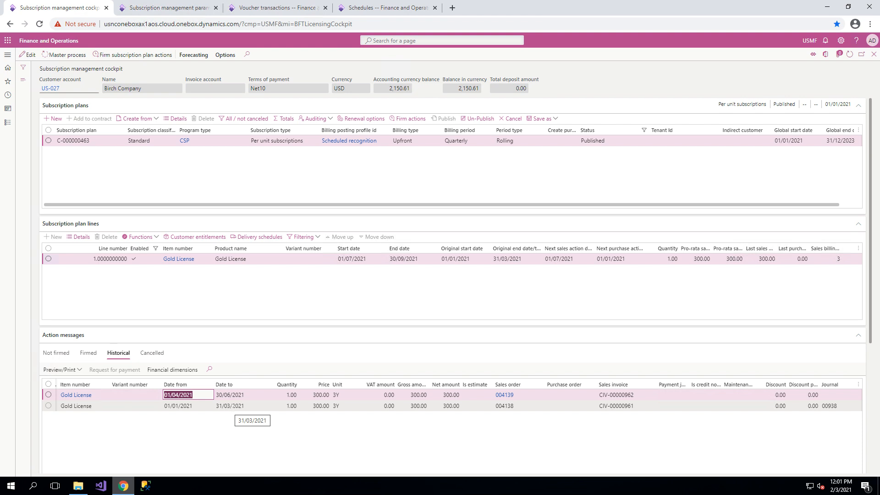
pyautogui.click(382, 6)
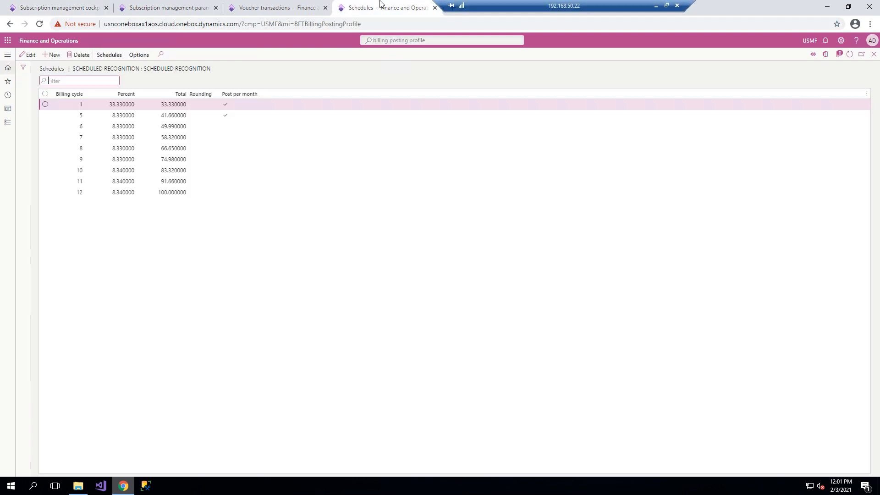
# Cancel the quarterly subscription plan using the churn reason code, with reversal for actions ending after 01/04/2021.
pyautogui.click(87, 7)
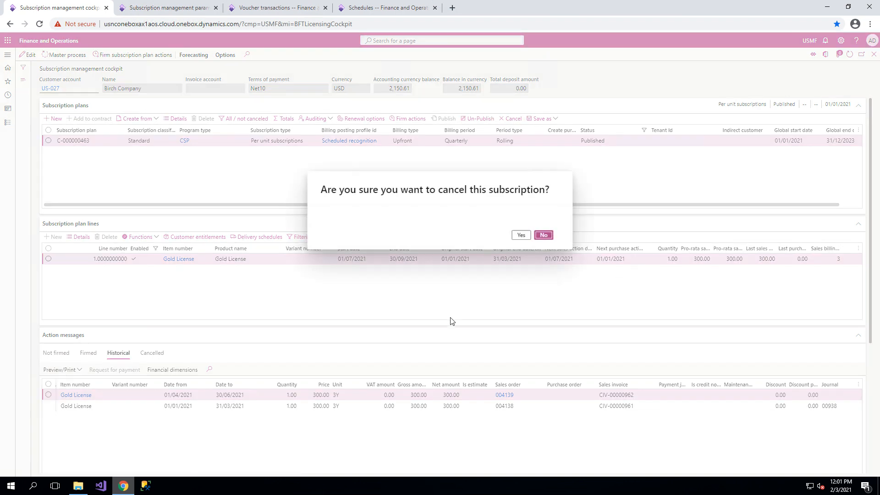
pyautogui.click(519, 236)
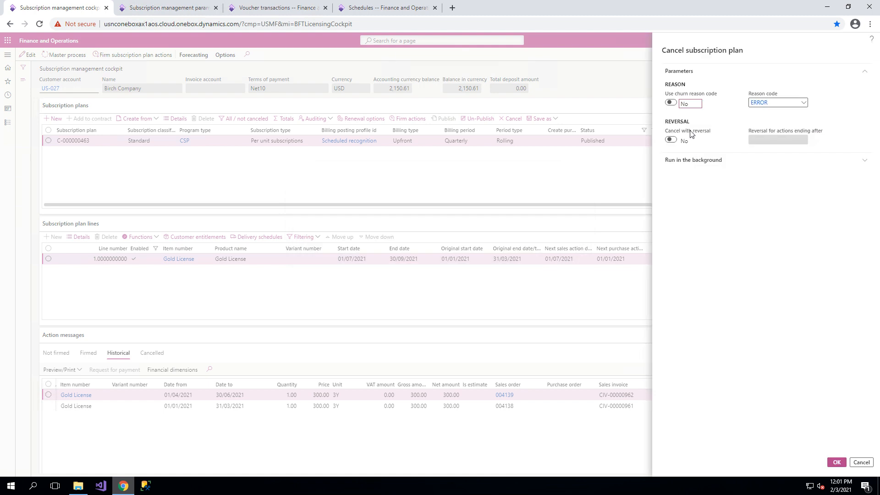
pyautogui.click(670, 102)
pyautogui.click(670, 140)
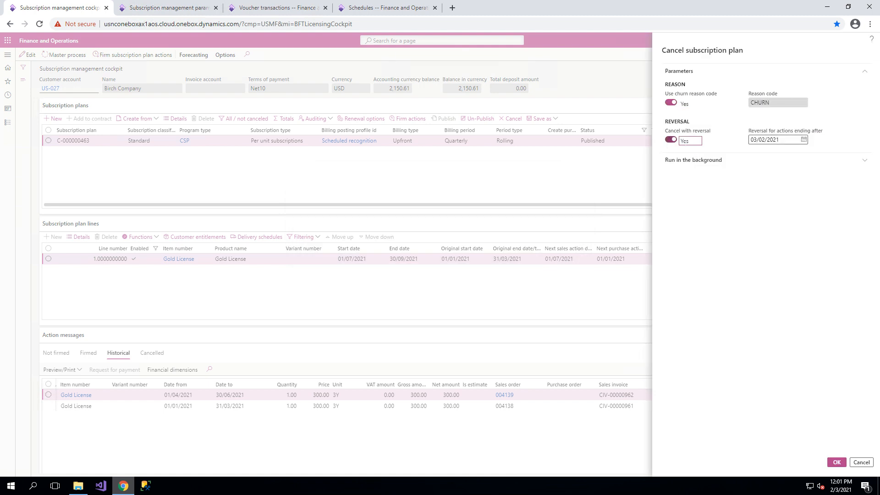
pyautogui.click(804, 140)
pyautogui.click(829, 156)
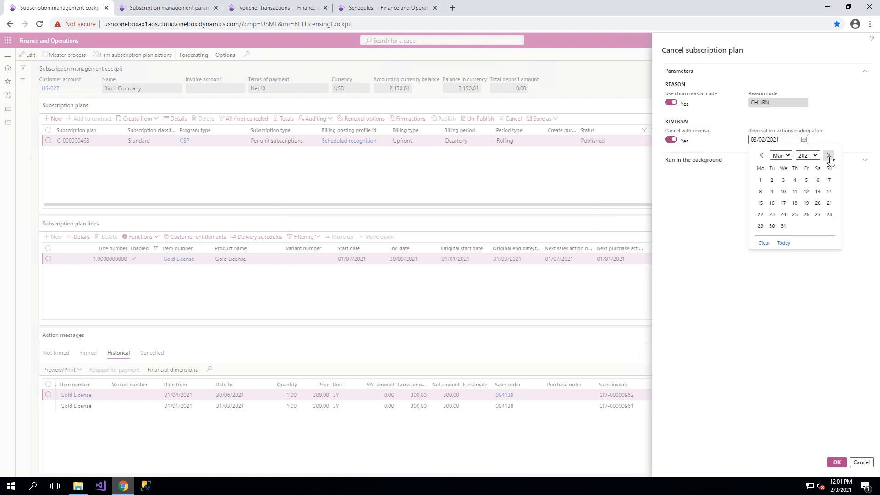
pyautogui.click(828, 156)
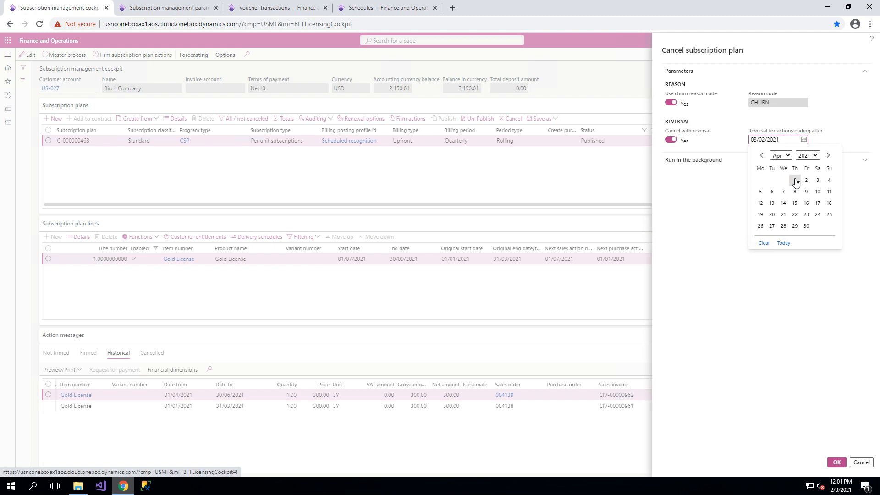
pyautogui.click(796, 181)
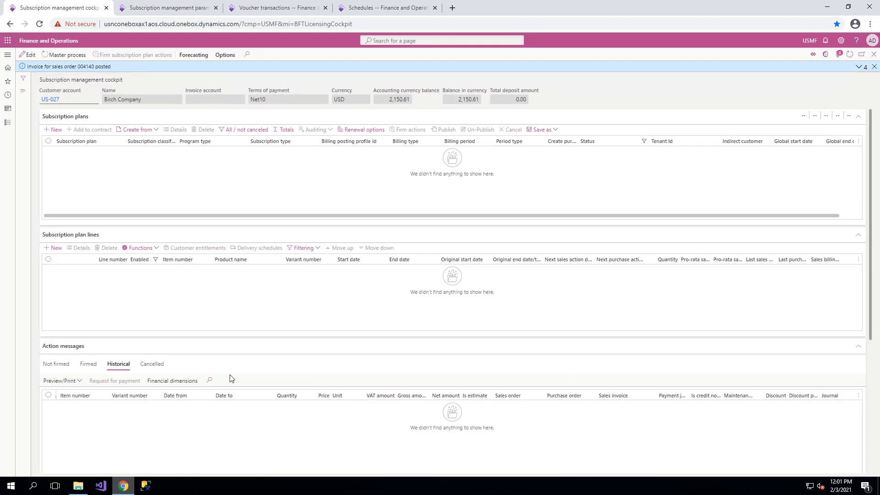
# Show all subscription plans including cancelled ones, select the quarterly plan and inspect the credit note dates in its historical actions.
pyautogui.click(252, 131)
pyautogui.click(256, 174)
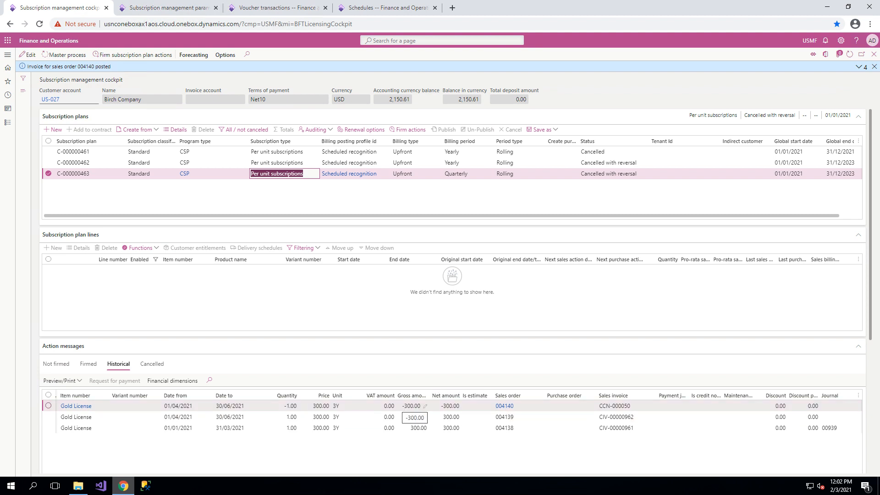
pyautogui.click(186, 406)
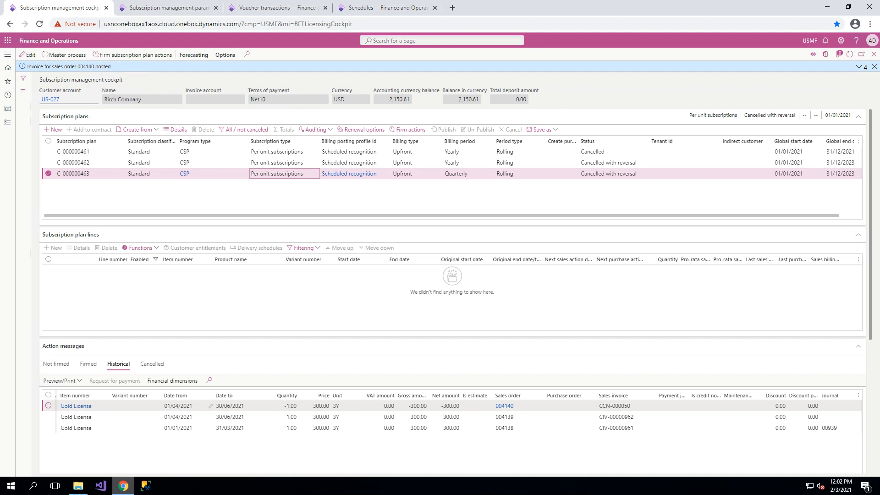
pyautogui.click(219, 405)
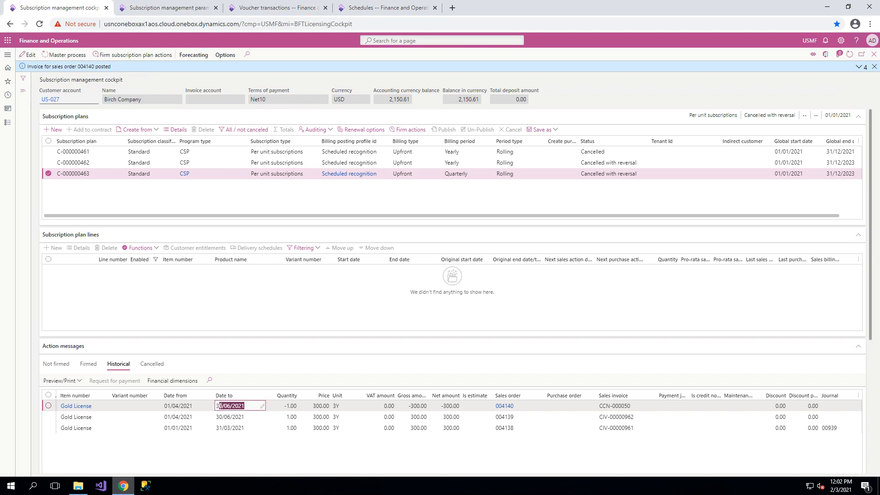
pyautogui.click(168, 405)
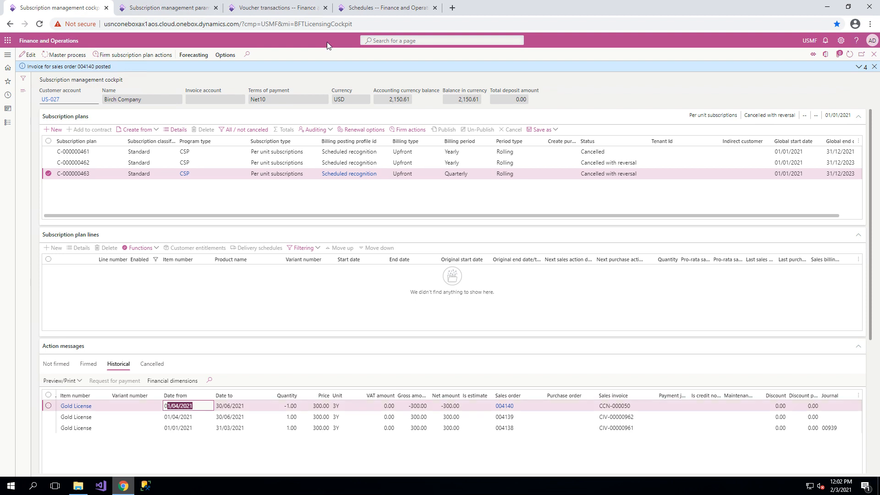
# Refresh the audit trail and view the voucher transactions of general journal 00939 created at 11:01:44.
pyautogui.click(297, 7)
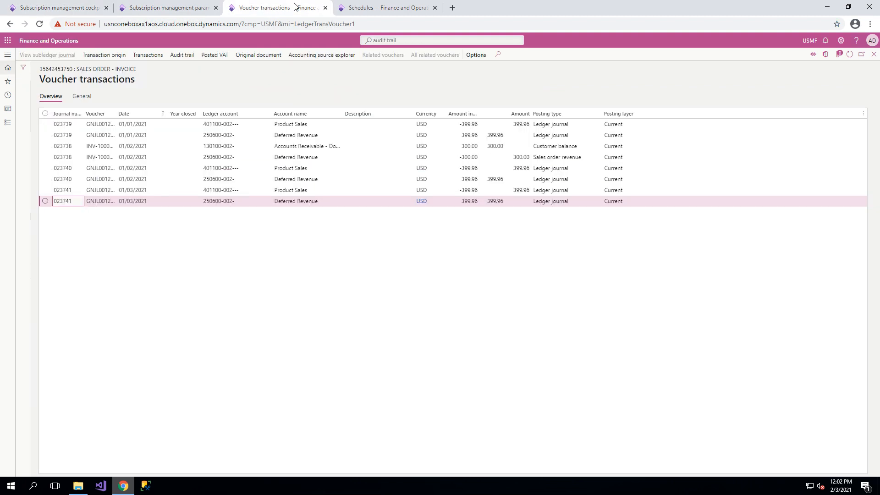
pyautogui.click(874, 55)
pyautogui.click(849, 54)
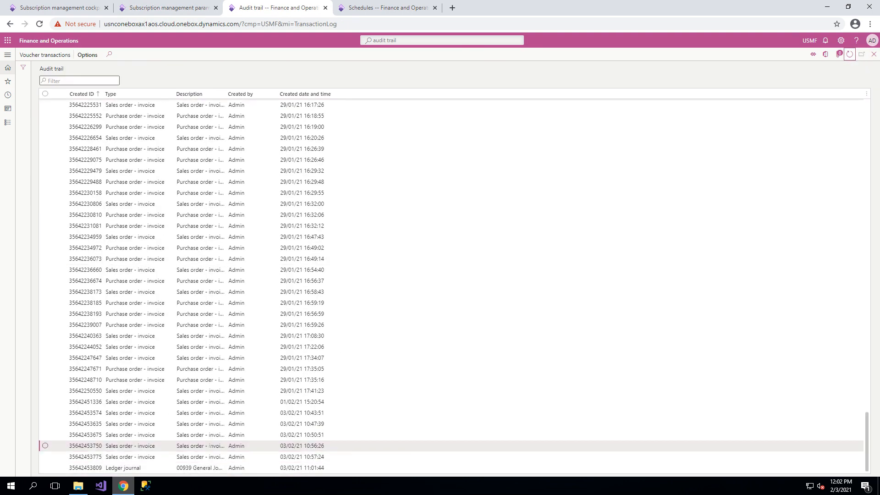
pyautogui.click(243, 468)
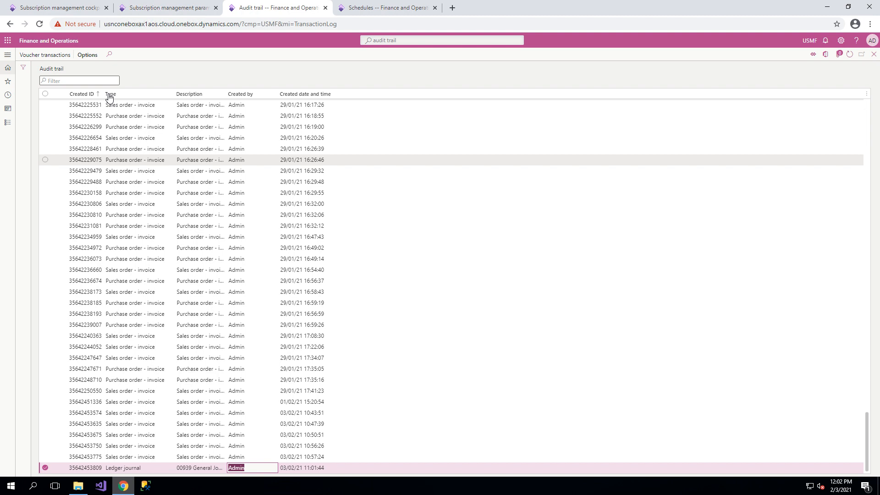
pyautogui.click(45, 55)
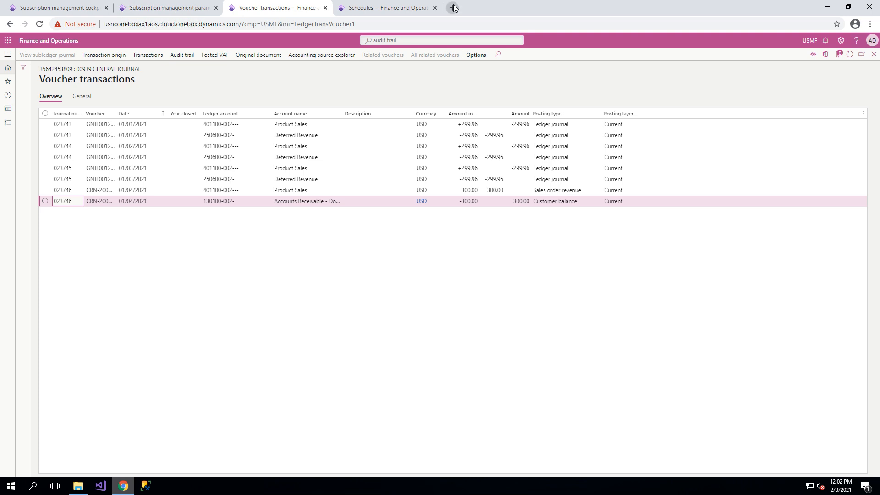
# Examine the account names, the credit note's Product Sales amount and the monthly Deferred Revenue reversal amounts in the voucher transactions.
pyautogui.moveTo(344, 113); pyautogui.dragTo(380, 117)
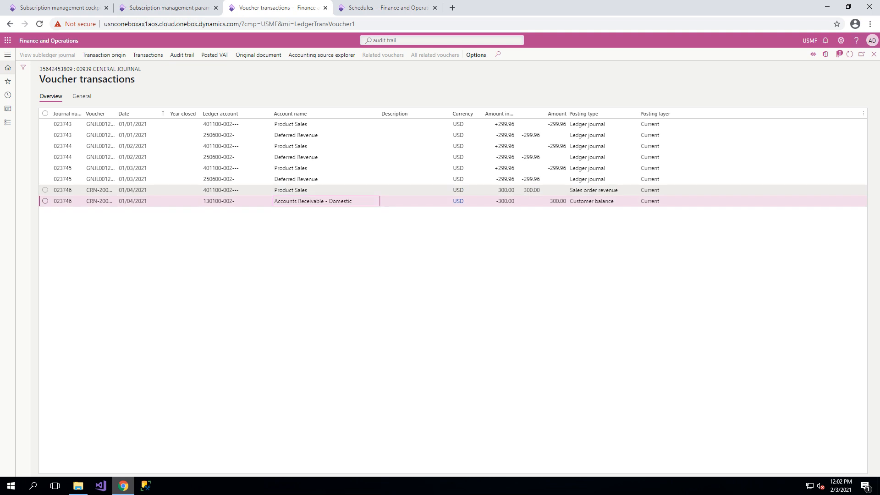
pyautogui.click(532, 189)
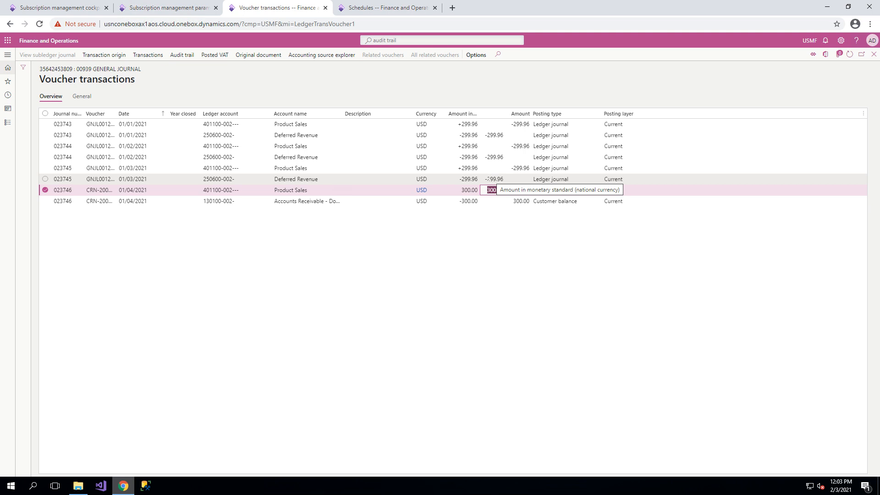
pyautogui.moveTo(485, 179); pyautogui.dragTo(504, 179)
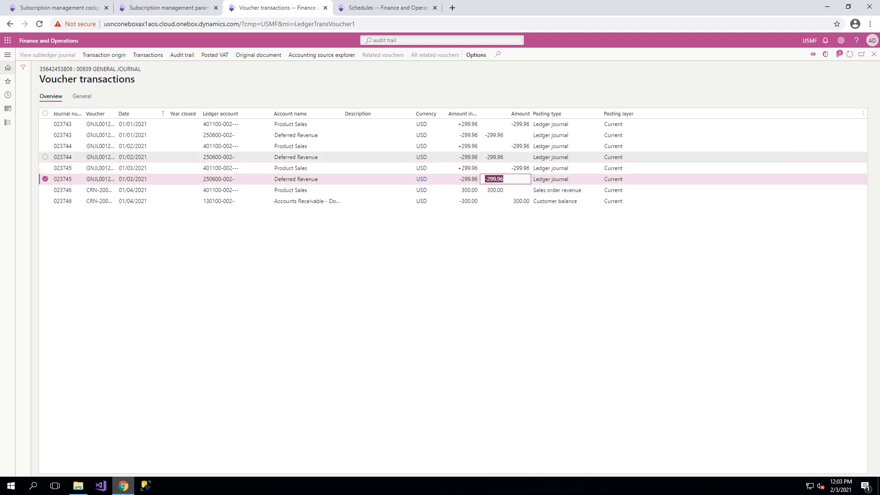
pyautogui.moveTo(485, 157); pyautogui.dragTo(503, 157)
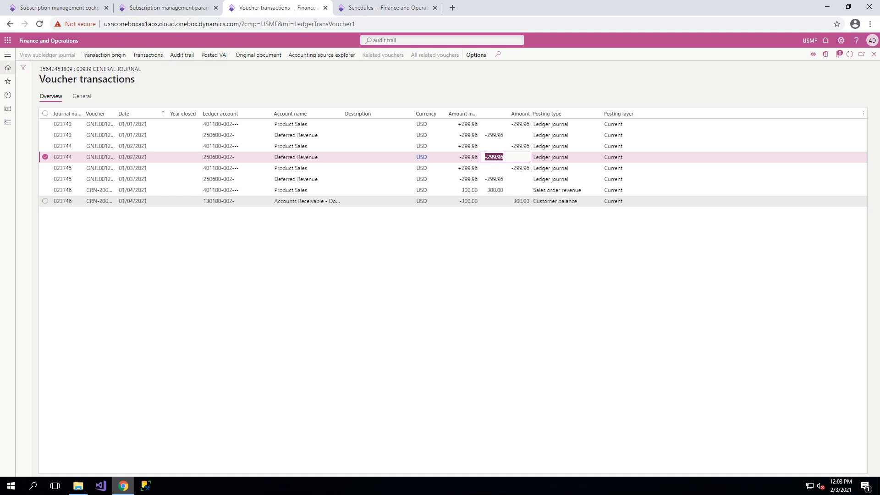
pyautogui.moveTo(485, 135); pyautogui.dragTo(503, 135)
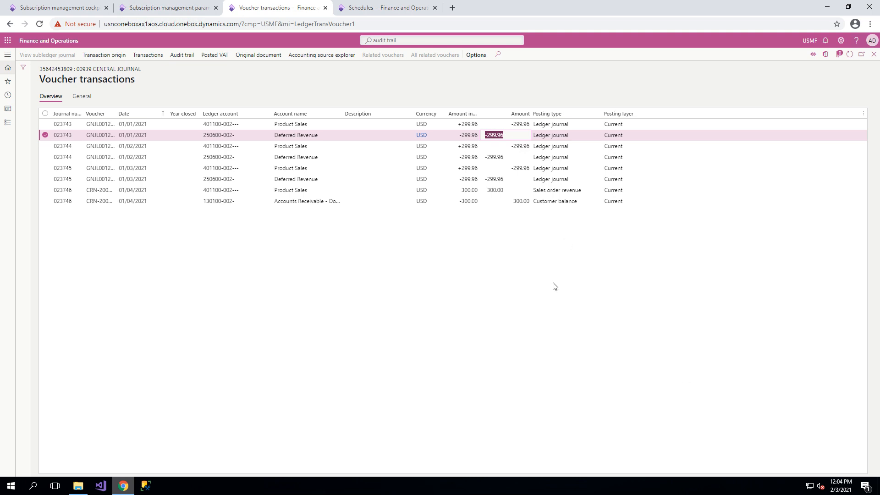
# Return to the subscription management cockpit, dismiss the invoice posting message and hide the cancelled subscription plans.
pyautogui.click(165, 8)
pyautogui.click(72, 9)
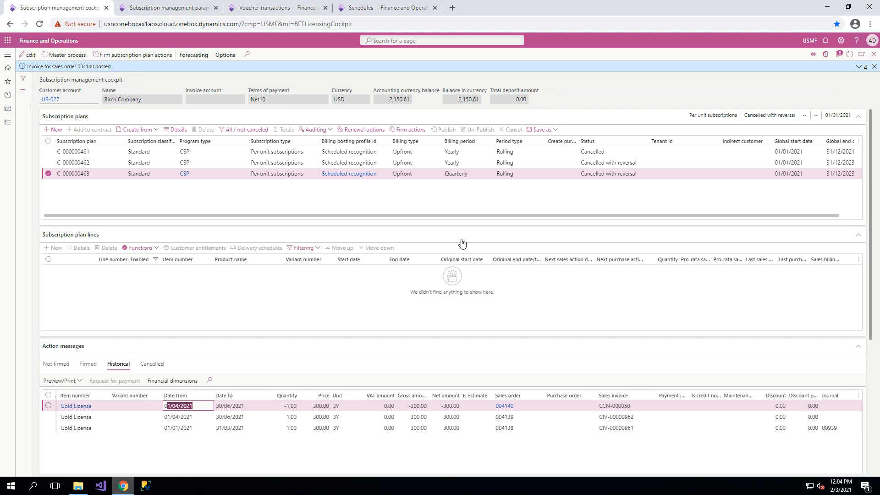
pyautogui.click(874, 67)
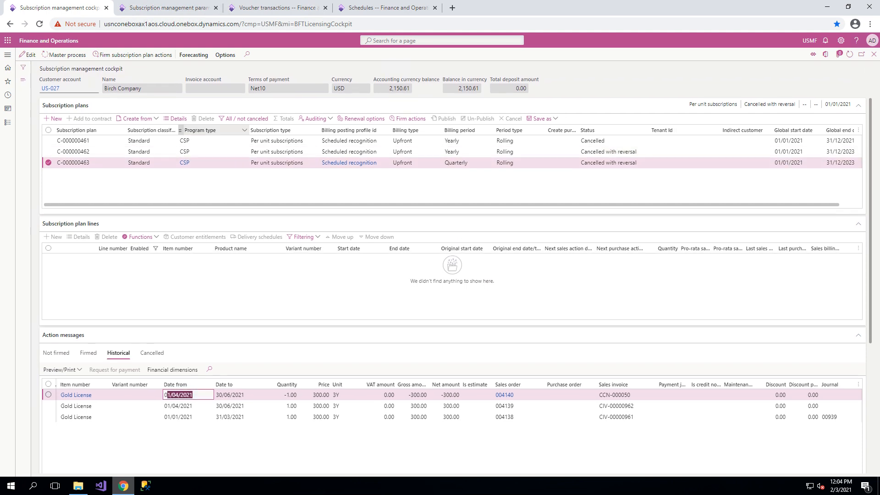
pyautogui.click(226, 118)
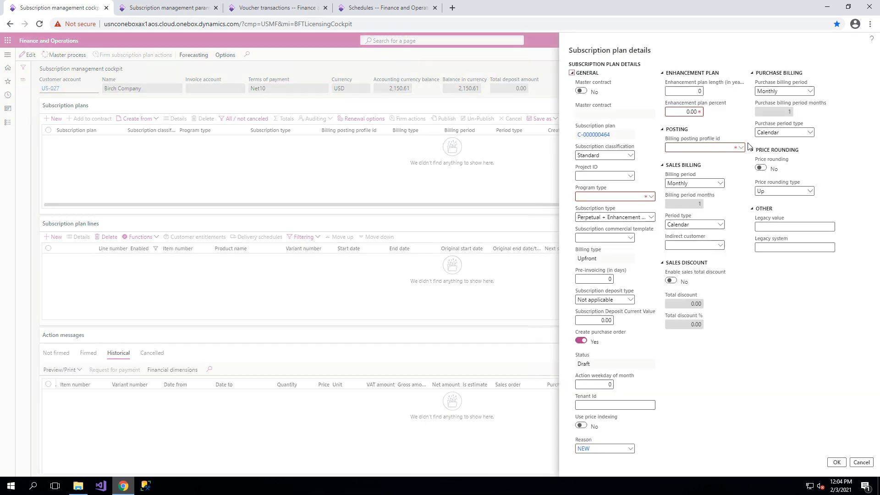
# Create a subscription plan with program type CSP, billing posting profile Scheduled recognition and a quarterly billing period.
pyautogui.click(650, 196)
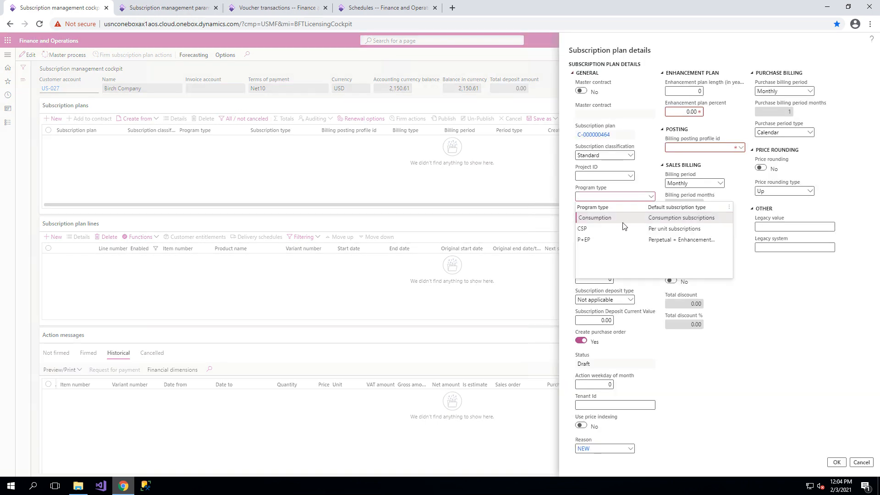
pyautogui.click(633, 228)
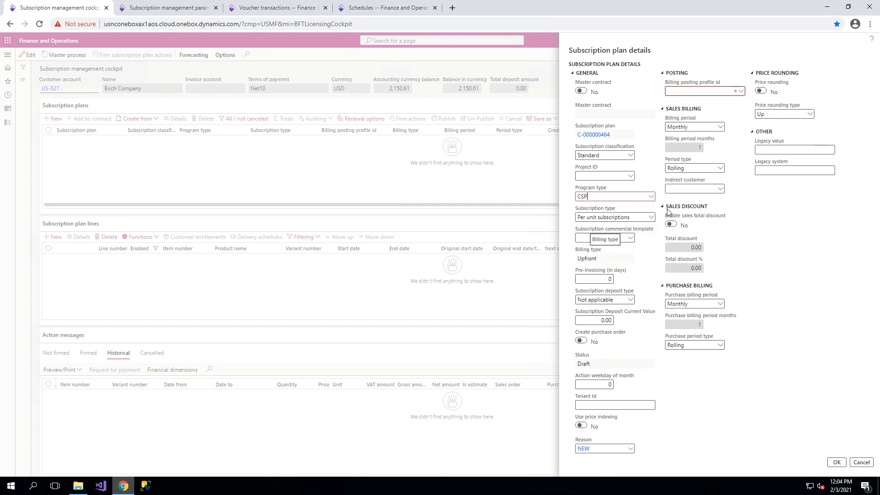
pyautogui.click(740, 92)
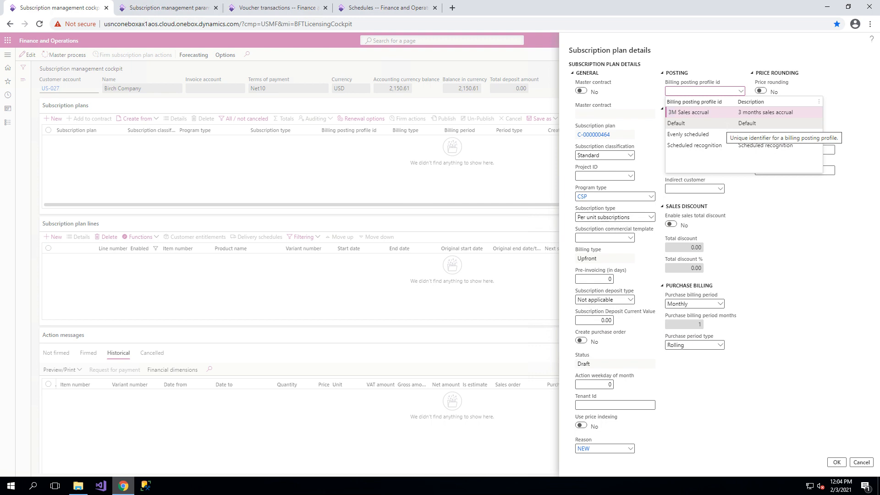
pyautogui.click(723, 145)
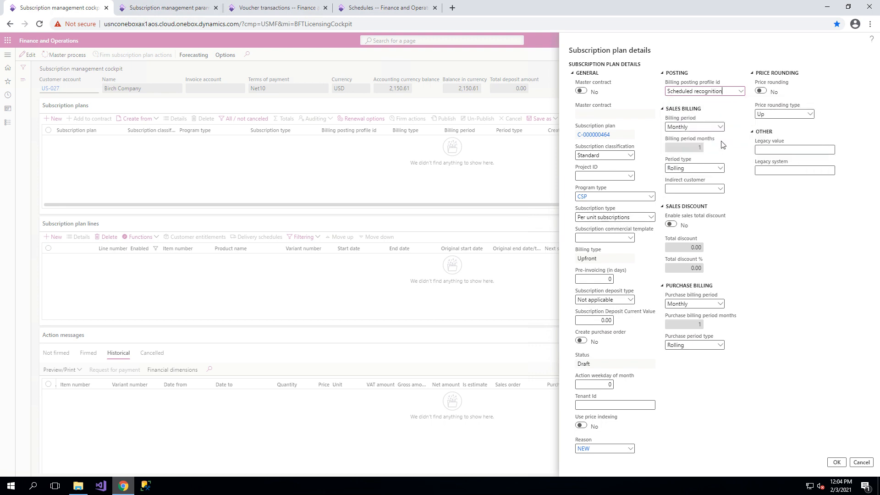
pyautogui.click(720, 127)
pyautogui.click(690, 147)
pyautogui.click(837, 462)
# Set the new plan's renewal options to global start date 01/02/2021 and 12 fixed cycles before renewal.
pyautogui.click(372, 121)
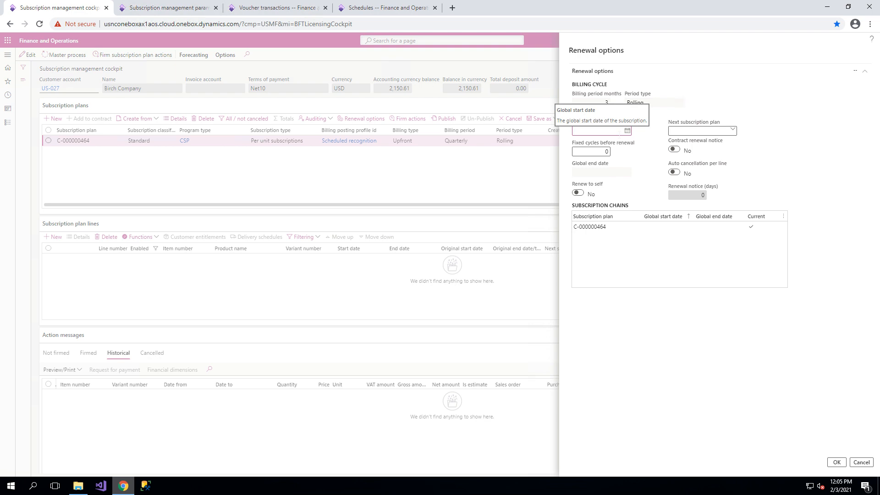
pyautogui.write('1')
pyautogui.press('Tab')
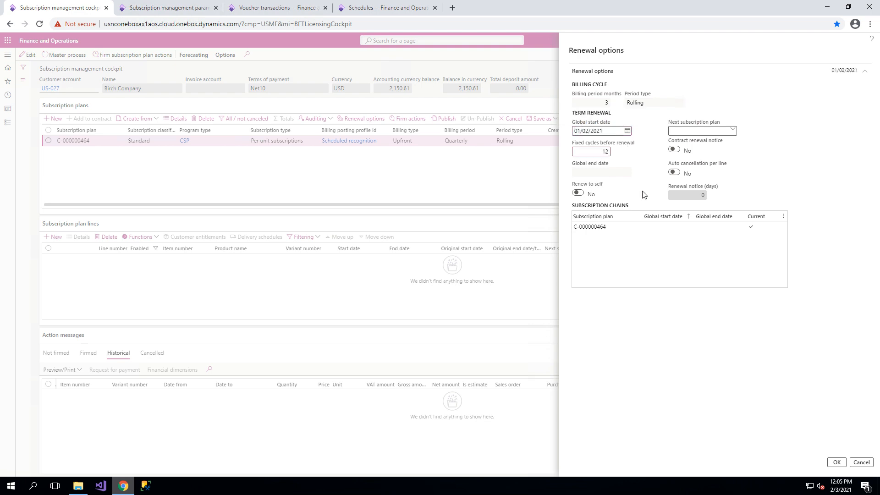
pyautogui.press('Tab')
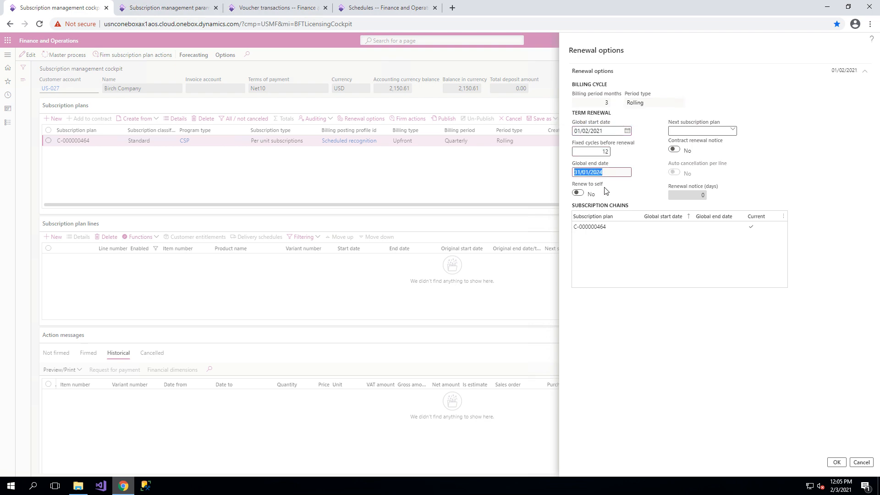
pyautogui.click(837, 463)
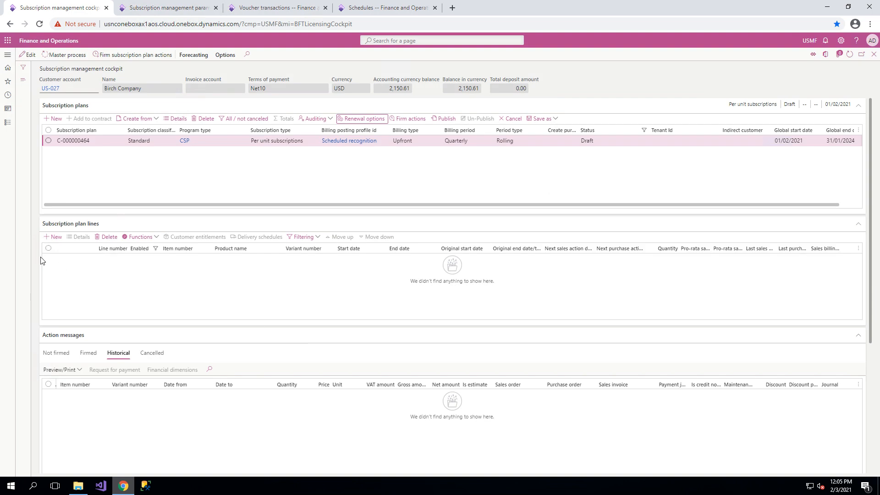
# Add a Gold License line starting 01/02/2021 to the new subscription plan.
pyautogui.click(54, 237)
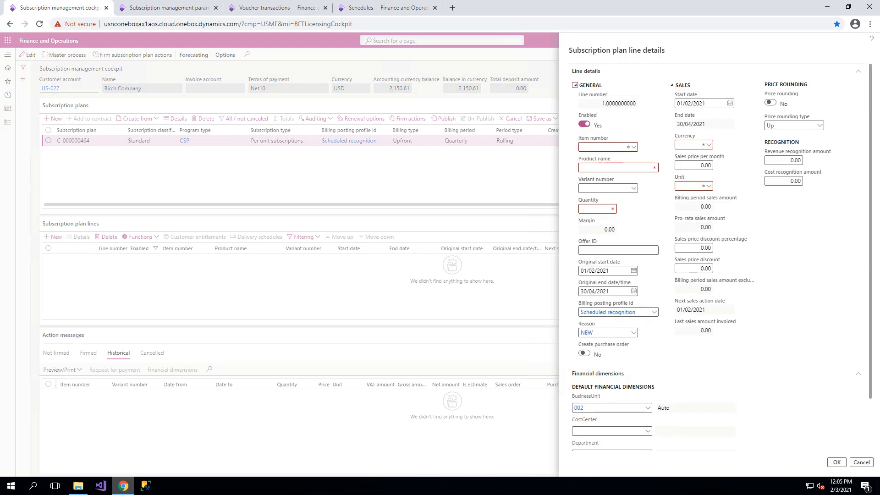
pyautogui.click(634, 147)
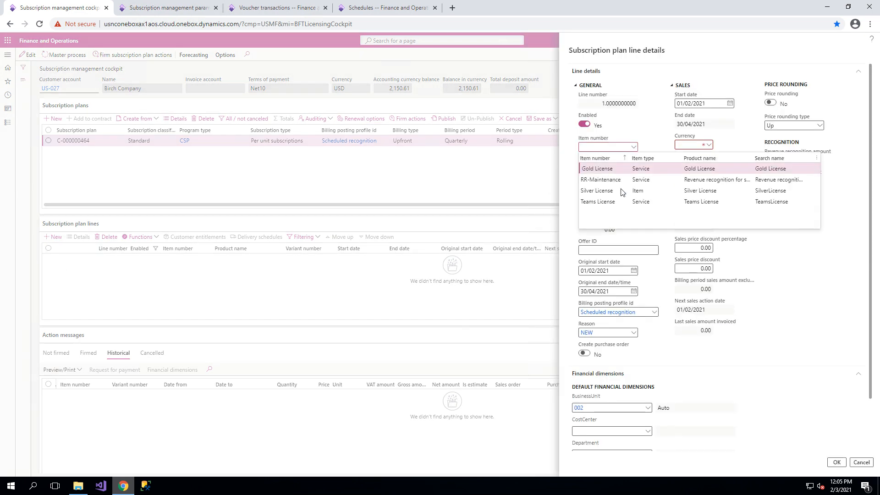
pyautogui.press('Return')
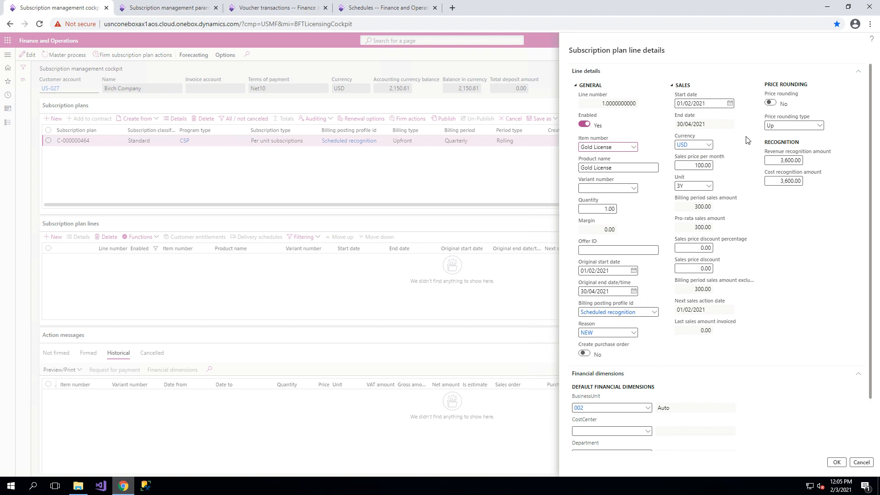
pyautogui.click(837, 461)
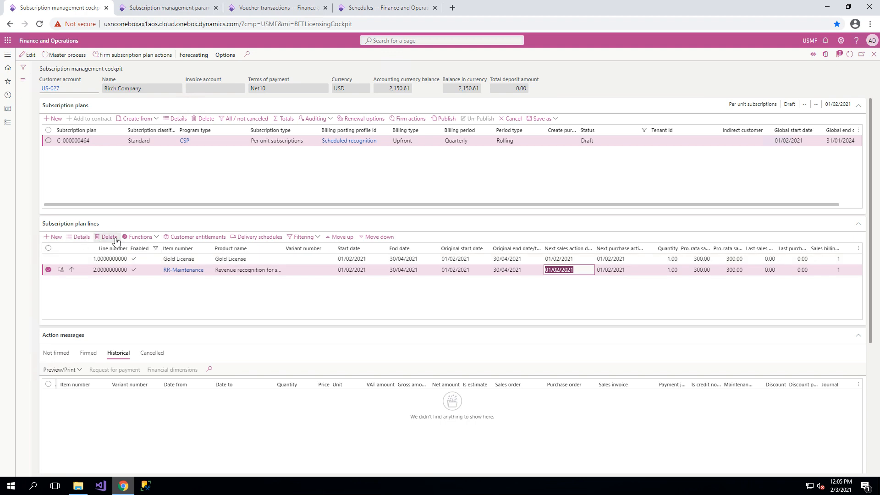
# Delete the RR-Maintenance line from the subscription plan starting 01/02/2021 and publish the plan.
pyautogui.hotkey('alt', 'Delete')
pyautogui.click(520, 236)
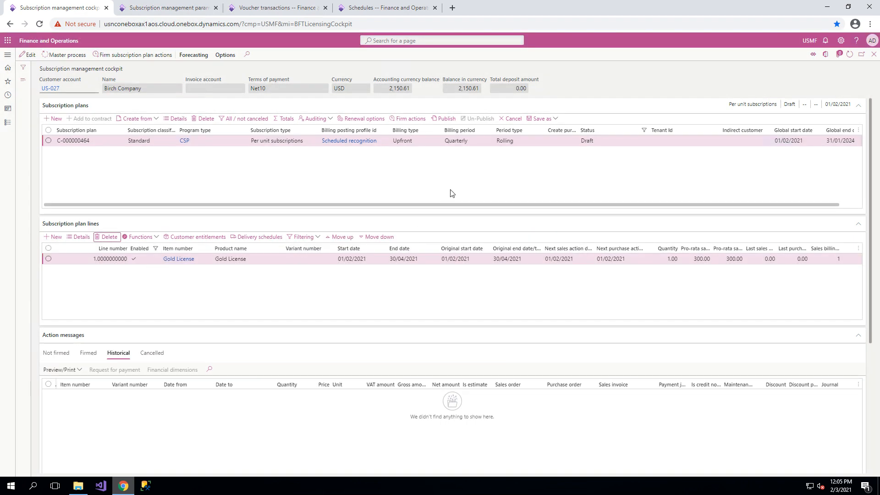
pyautogui.click(444, 120)
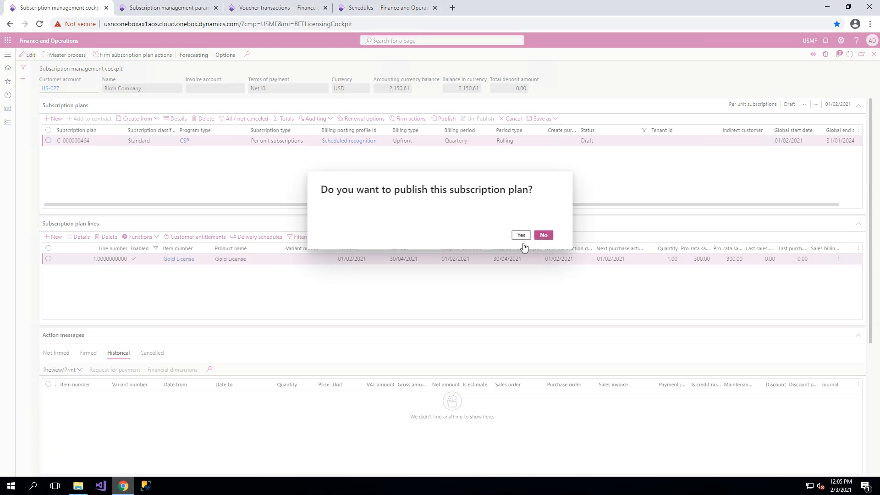
pyautogui.click(521, 234)
# Change the test date in the subscription management parameters to 01/01/2021 and return to the cockpit.
pyautogui.click(165, 6)
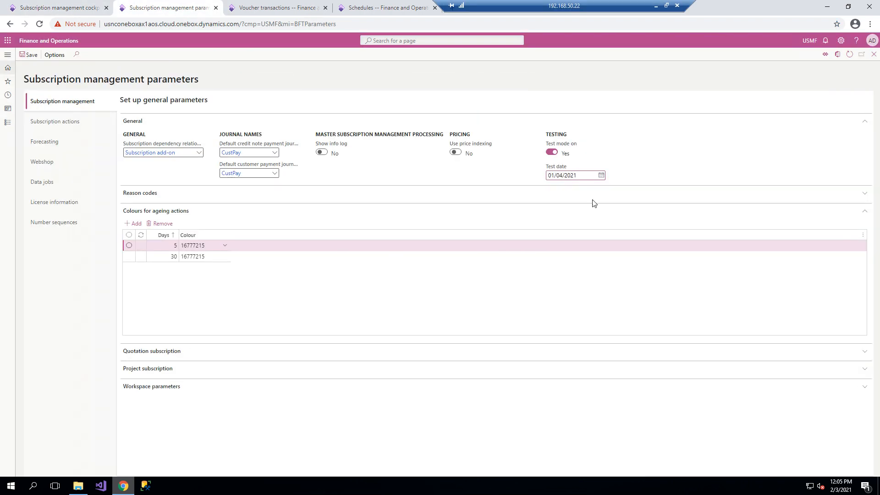
pyautogui.click(564, 175)
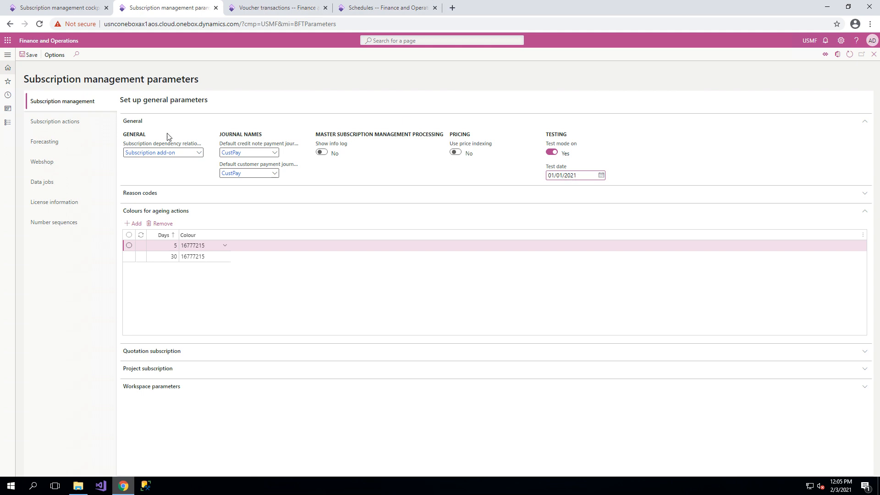
pyautogui.click(72, 7)
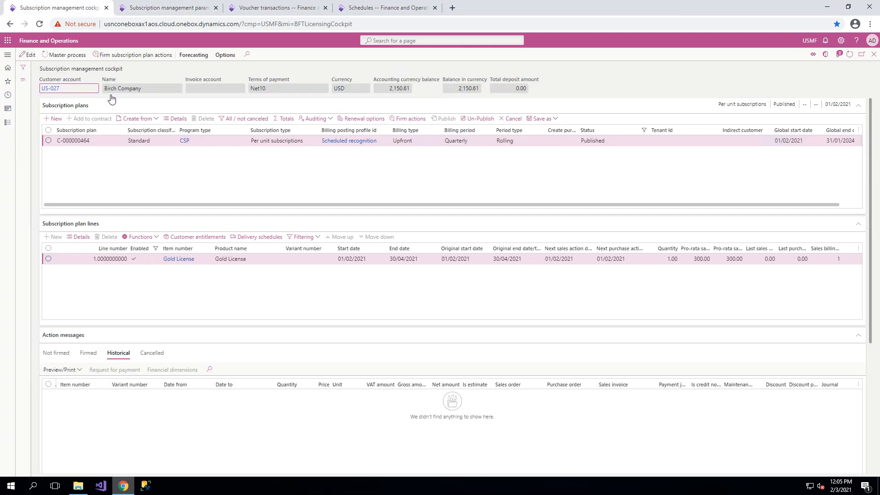
# Display the plan's not firmed action messages and try to generate its actions with the master process.
pyautogui.click(56, 354)
pyautogui.click(67, 55)
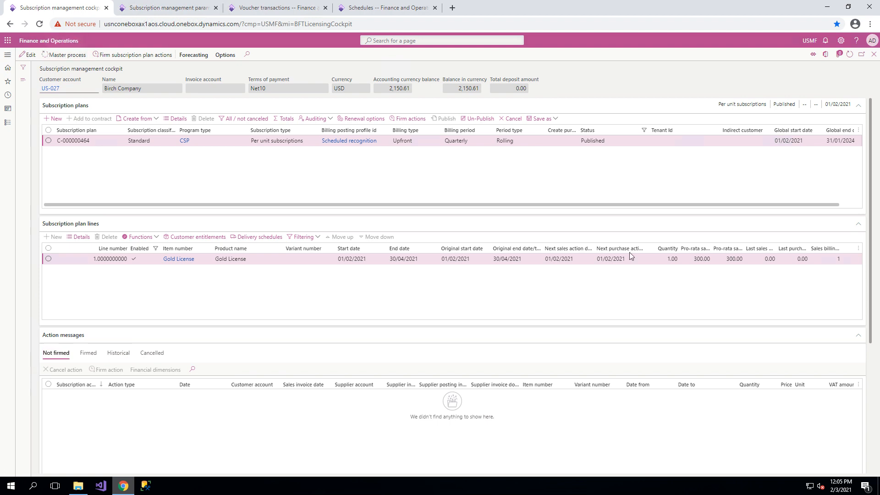
pyautogui.click(835, 461)
# Un-publish the quarterly plan and delete its Gold License line.
pyautogui.click(479, 119)
pyautogui.click(521, 235)
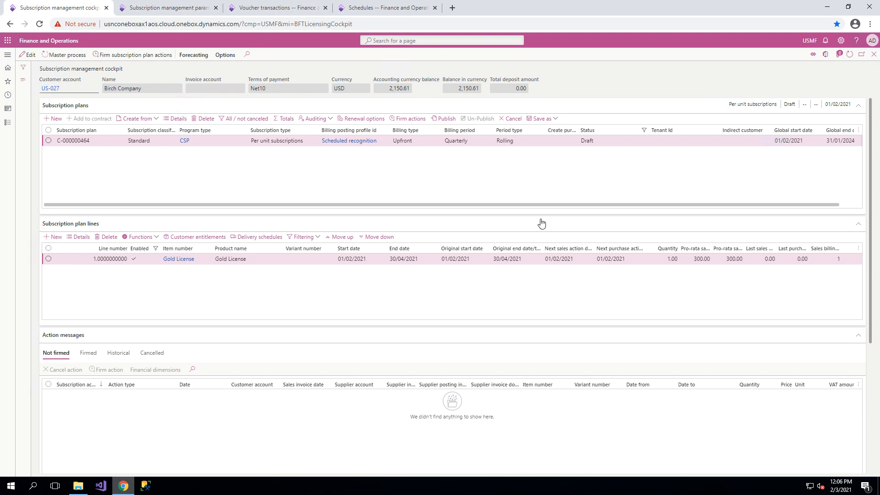
pyautogui.click(48, 258)
pyautogui.click(107, 237)
pyautogui.click(520, 236)
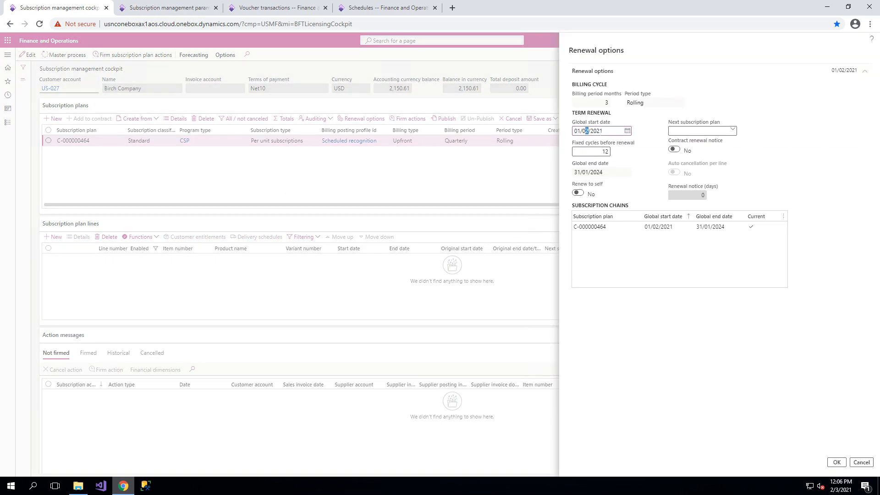
# Set the plan's global start date to 01/01/2021 and add a Gold License line.
pyautogui.click(843, 462)
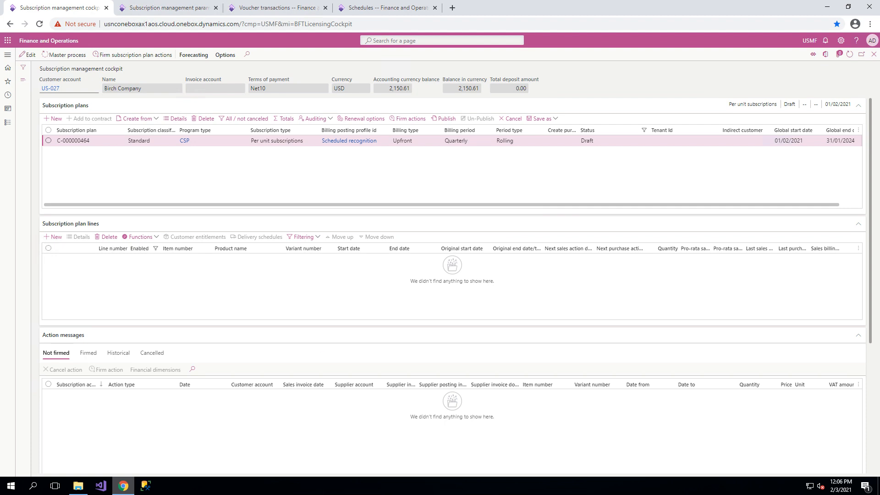
pyautogui.click(52, 237)
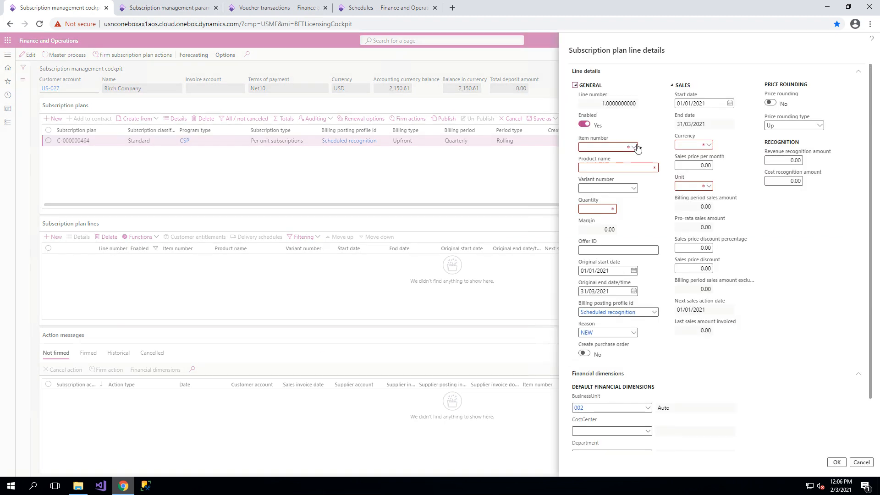
pyautogui.click(637, 148)
pyautogui.click(610, 176)
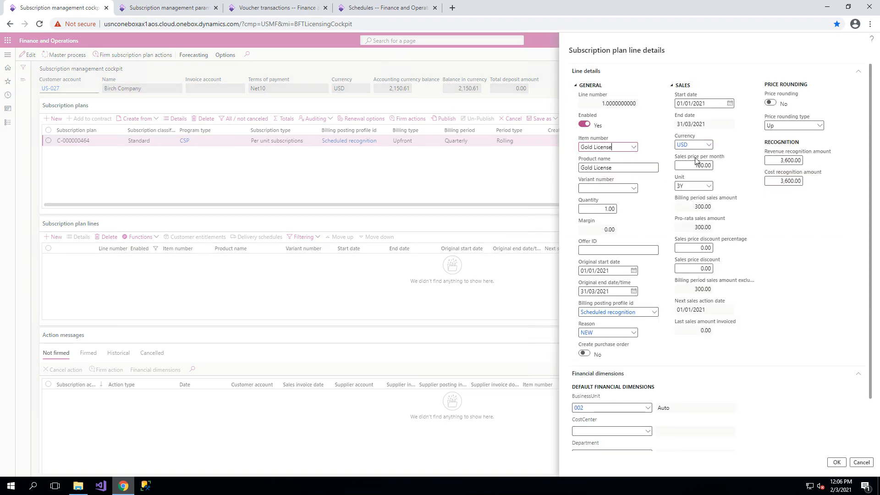
pyautogui.click(835, 462)
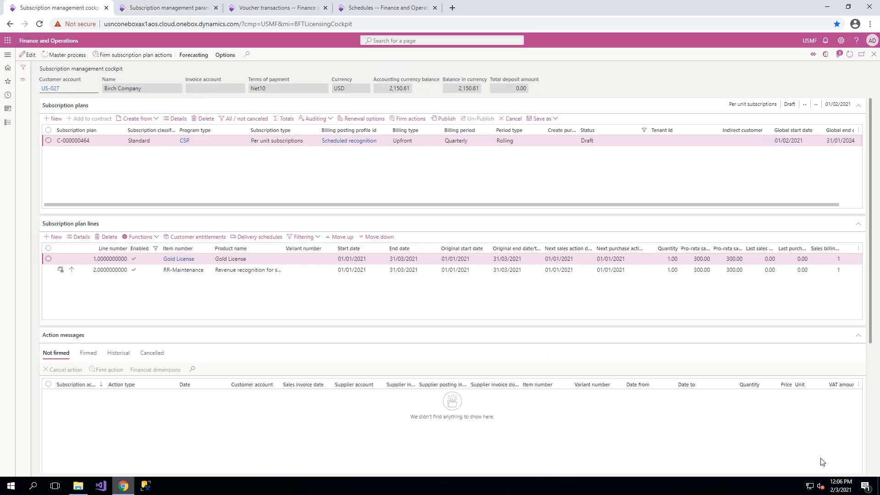
# Delete the RR-Maintenance line from the plan starting 01/01/2021 and publish the plan.
pyautogui.click(280, 270)
pyautogui.click(107, 237)
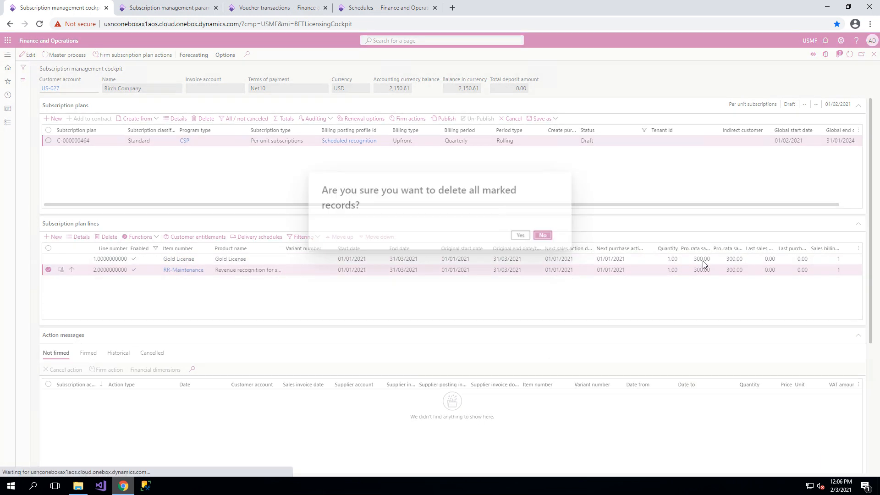
pyautogui.click(521, 235)
pyautogui.click(445, 119)
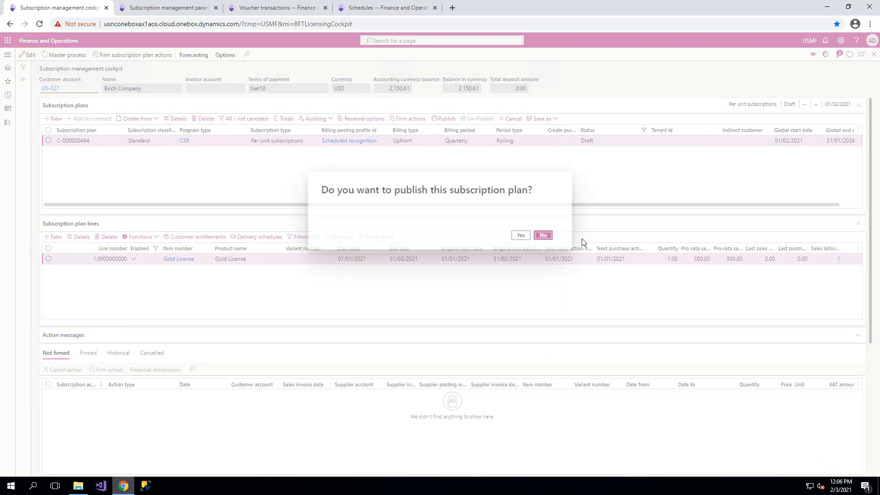
pyautogui.click(516, 239)
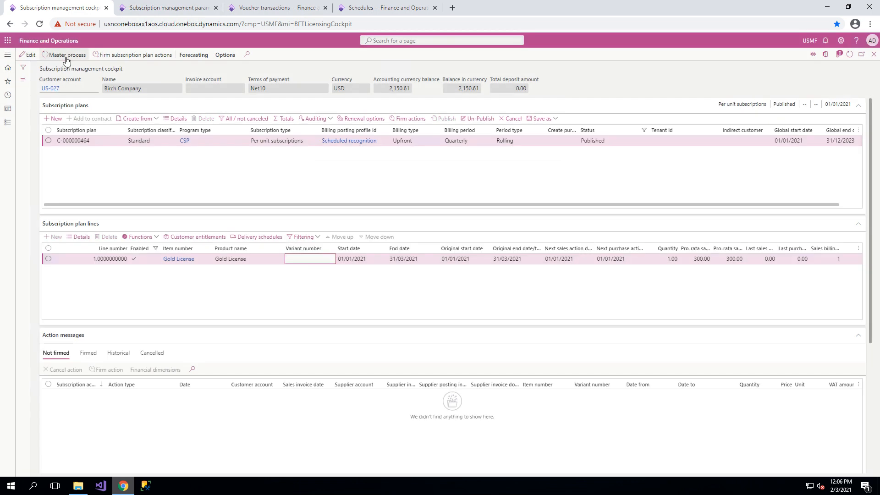
# Run the master process for the published quarterly plan and firm the generated Gold License invoice action.
pyautogui.click(65, 55)
pyautogui.click(835, 464)
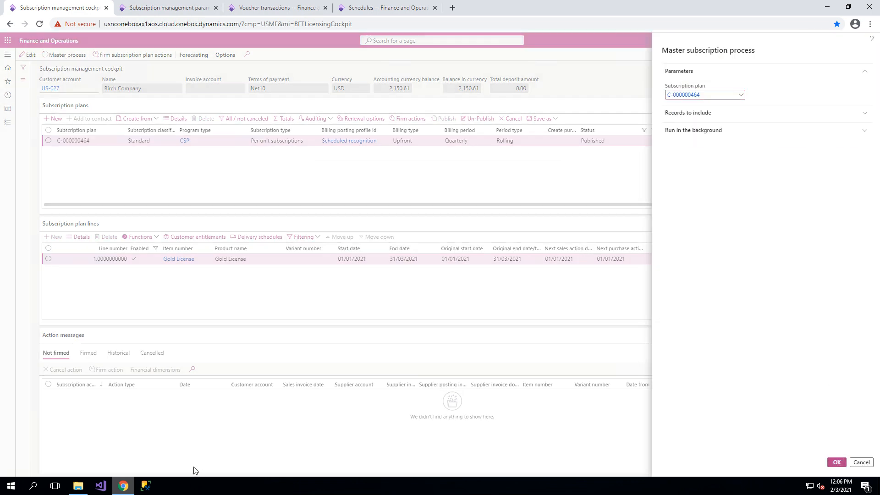
pyautogui.click(48, 395)
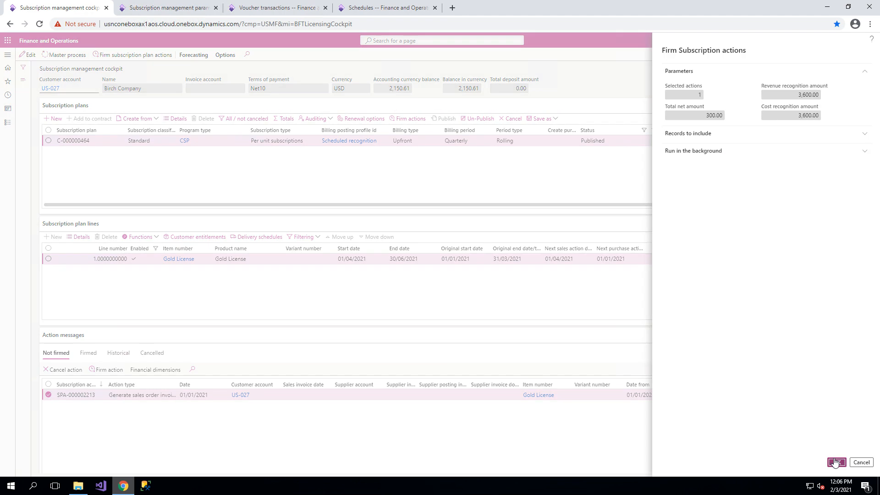
pyautogui.click(835, 464)
# Post the firmed sales order invoice action for the Gold License covering 01/01/2021 to 31/03/2021.
pyautogui.click(87, 362)
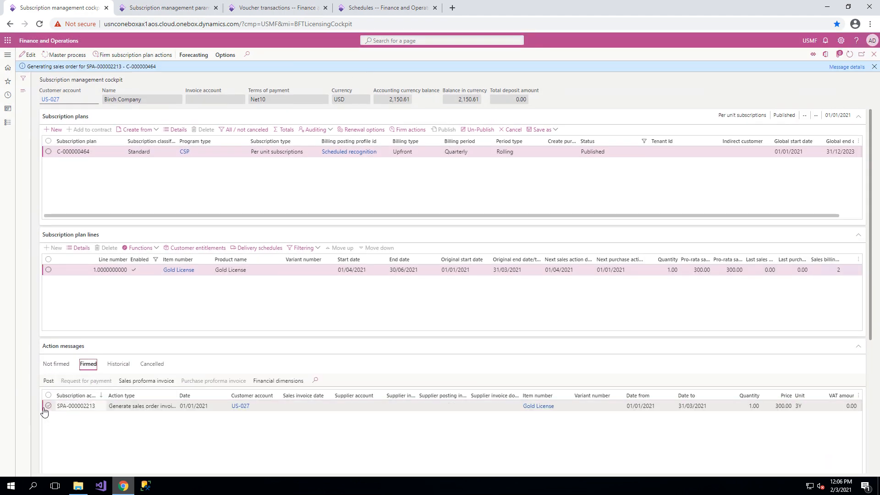
pyautogui.click(48, 405)
pyautogui.click(48, 380)
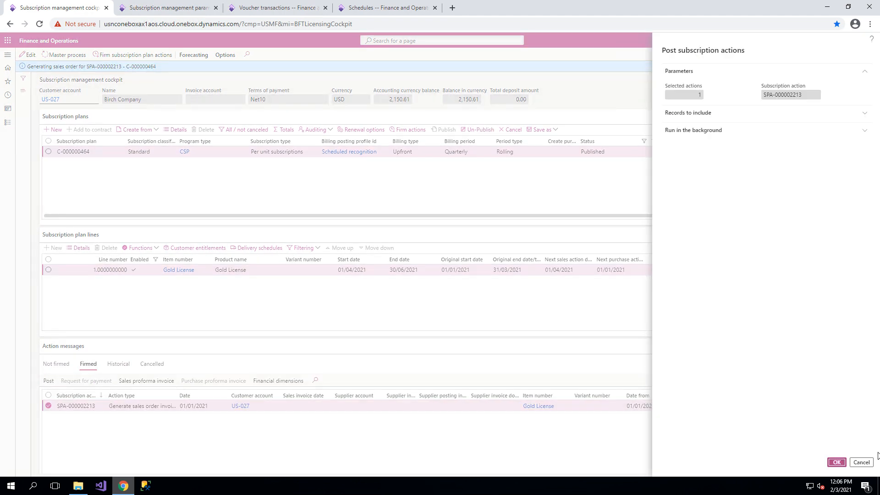
pyautogui.click(836, 463)
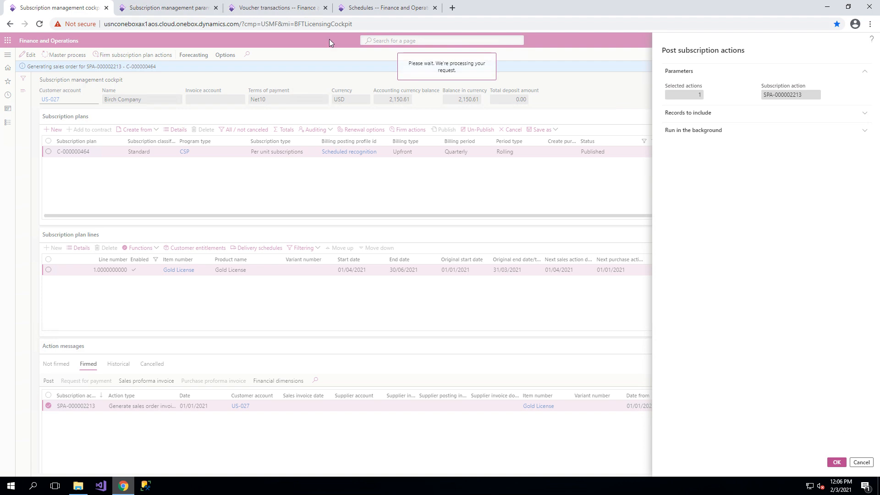
# Set the test date in the subscription management parameters to 01/04/2021.
pyautogui.hotkey('ctrl', 'Tab')
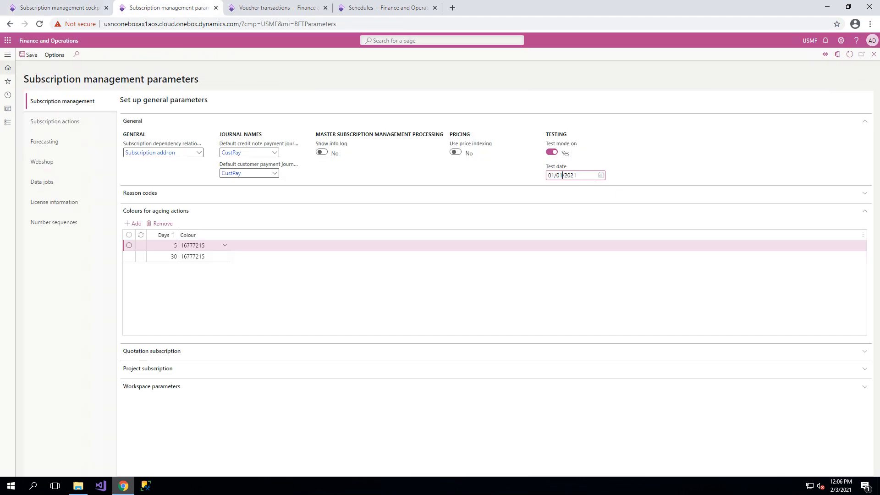
pyautogui.click(562, 176)
pyautogui.press('BackSpace')
pyautogui.write('4')
# Run the master process for the quarterly plan in the cockpit and firm the Gold License invoice action for 01/04/2021 to 30/06/2021.
pyautogui.click(80, 6)
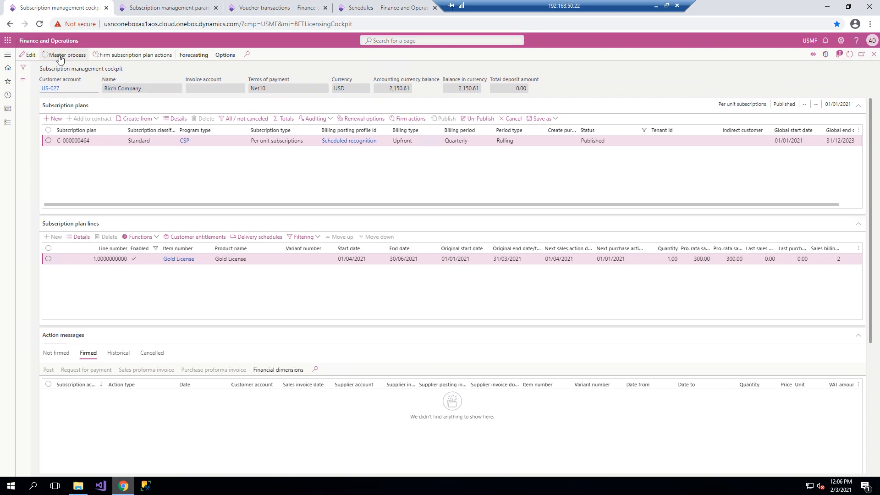
pyautogui.click(60, 55)
pyautogui.click(836, 462)
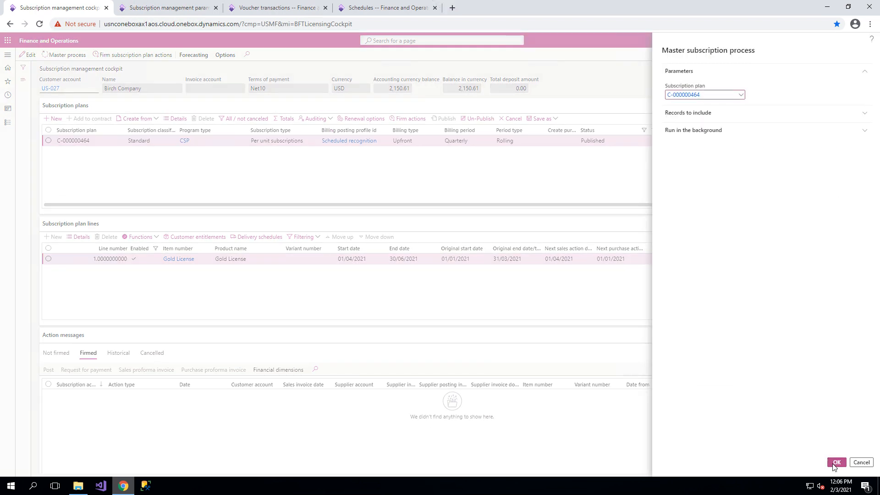
pyautogui.click(54, 353)
pyautogui.click(48, 395)
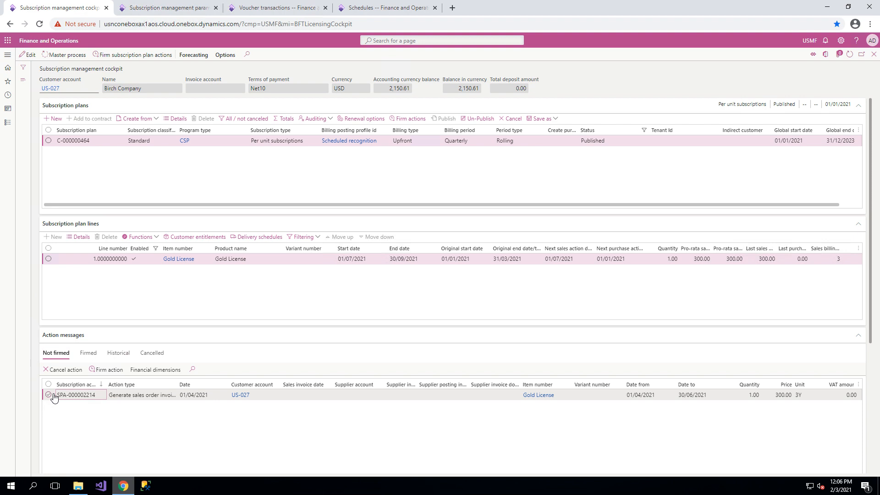
pyautogui.click(106, 370)
pyautogui.click(837, 462)
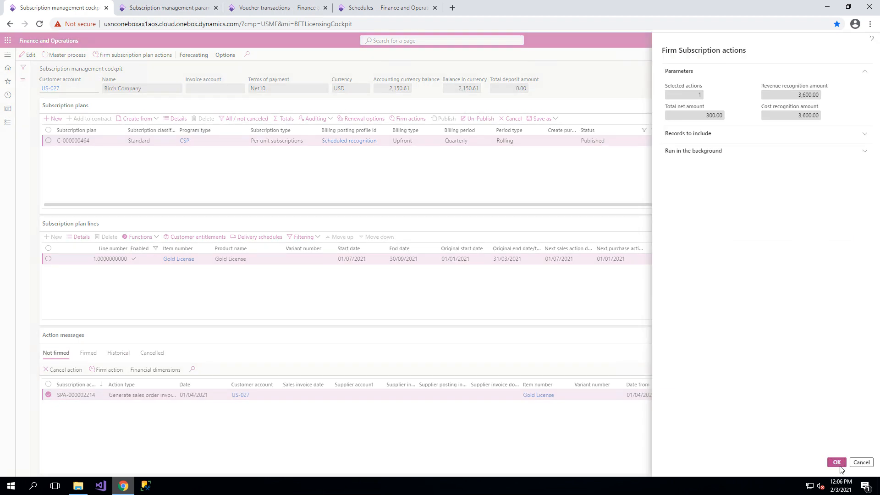
# Post the firmed Gold License sales order invoice action for 01/04/2021 to 30/06/2021 and display the historical actions.
pyautogui.click(88, 364)
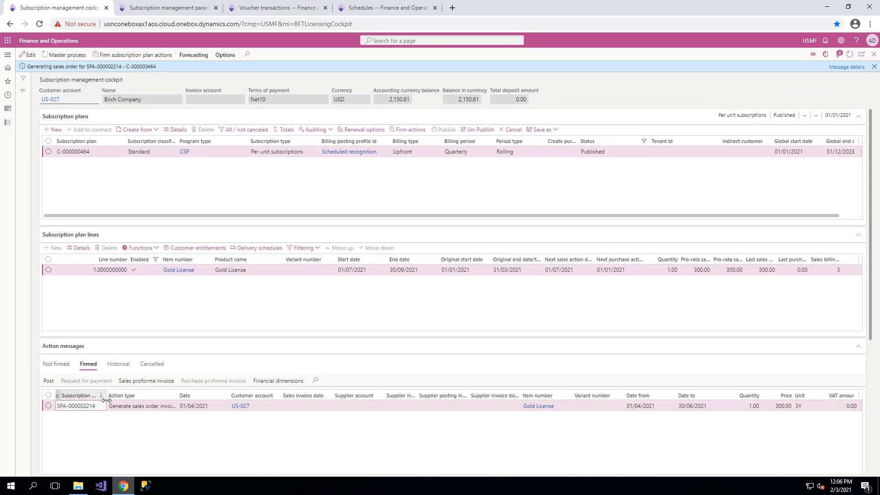
pyautogui.click(48, 405)
pyautogui.click(48, 380)
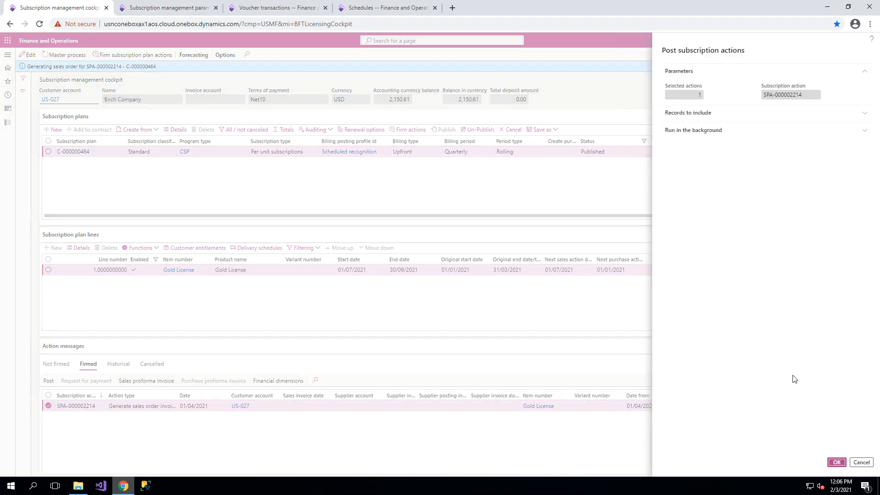
pyautogui.click(832, 464)
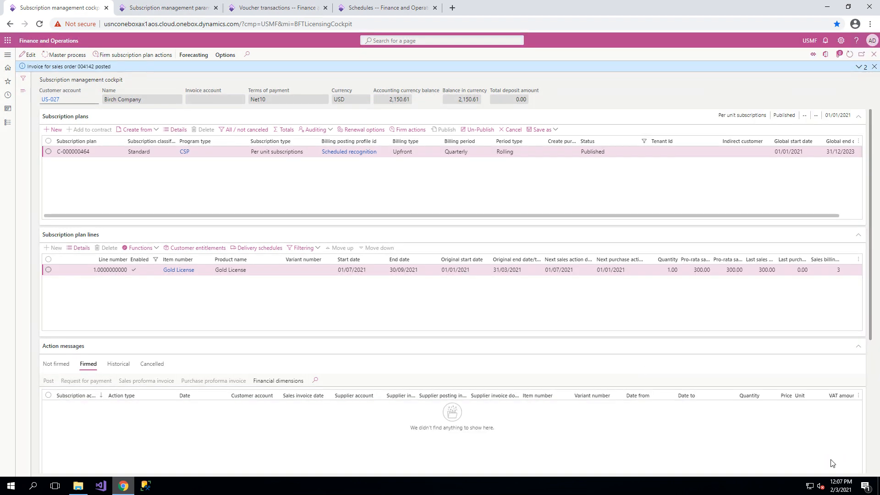
pyautogui.click(874, 67)
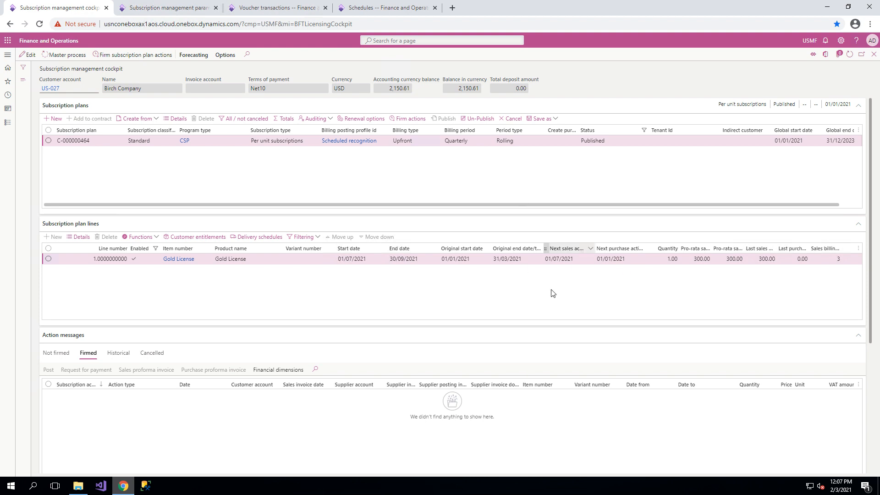
pyautogui.click(118, 353)
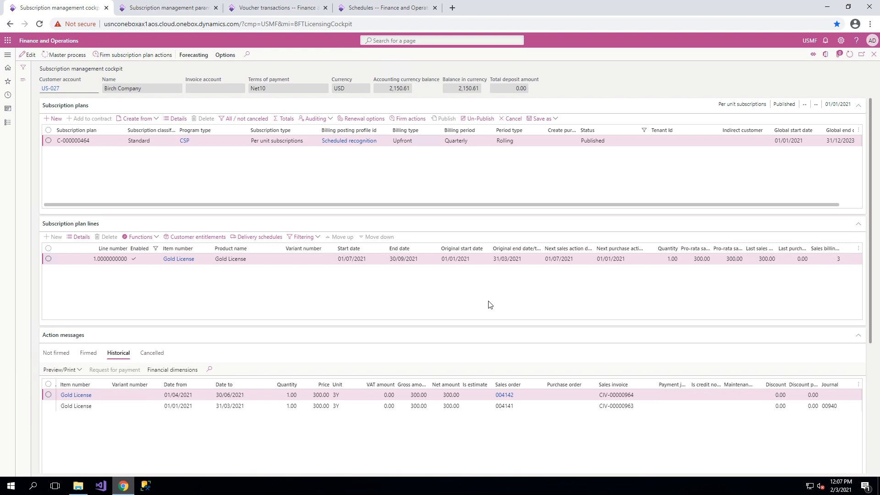
# Un-publish the quarterly subscription plan and confirm returning it to draft.
pyautogui.click(144, 237)
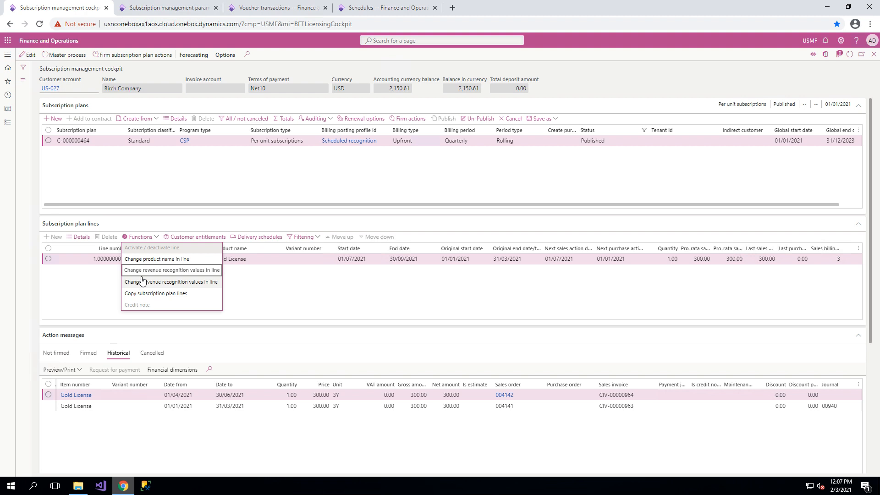
pyautogui.click(476, 118)
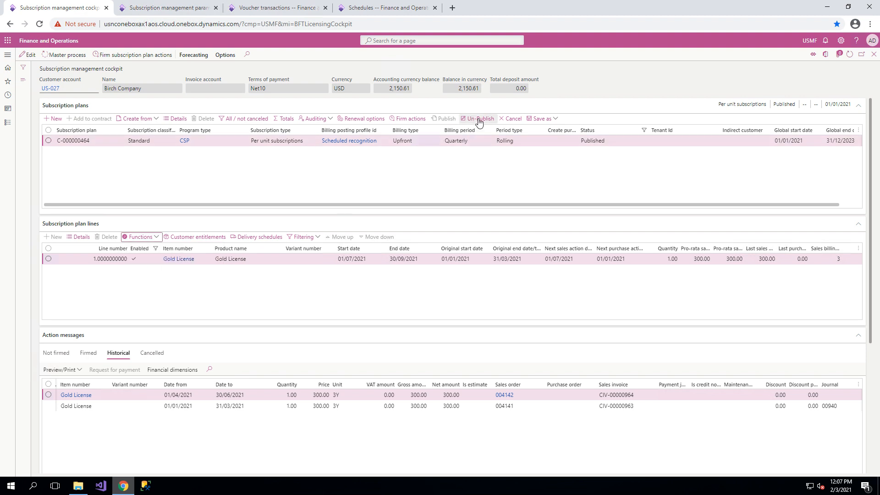
pyautogui.click(523, 237)
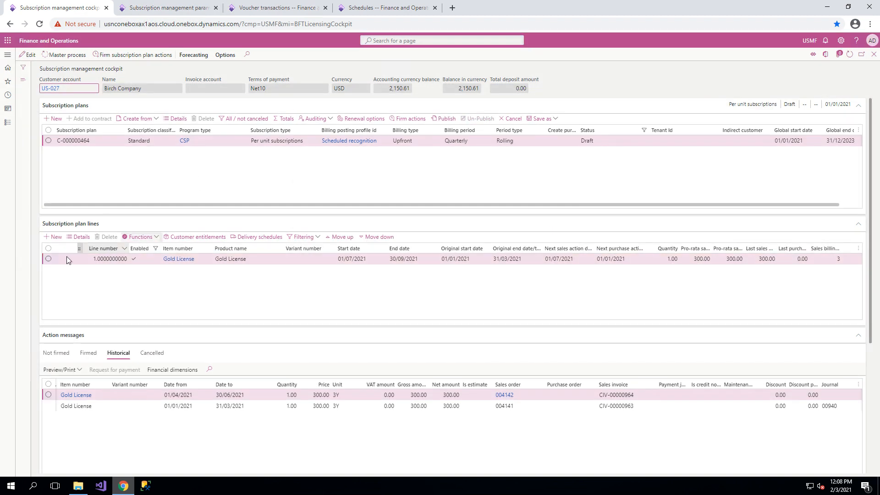
# Start deactivating the Gold License plan line with ERROR as the reason.
pyautogui.click(49, 259)
pyautogui.click(140, 237)
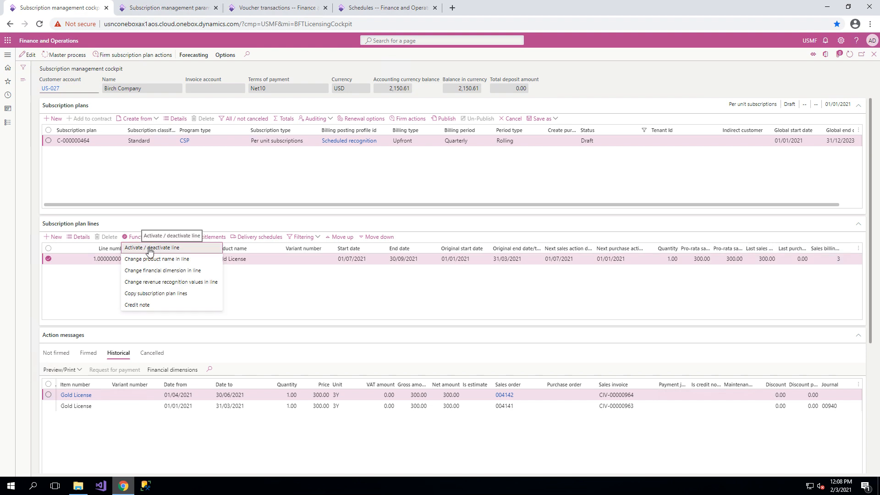
pyautogui.click(148, 248)
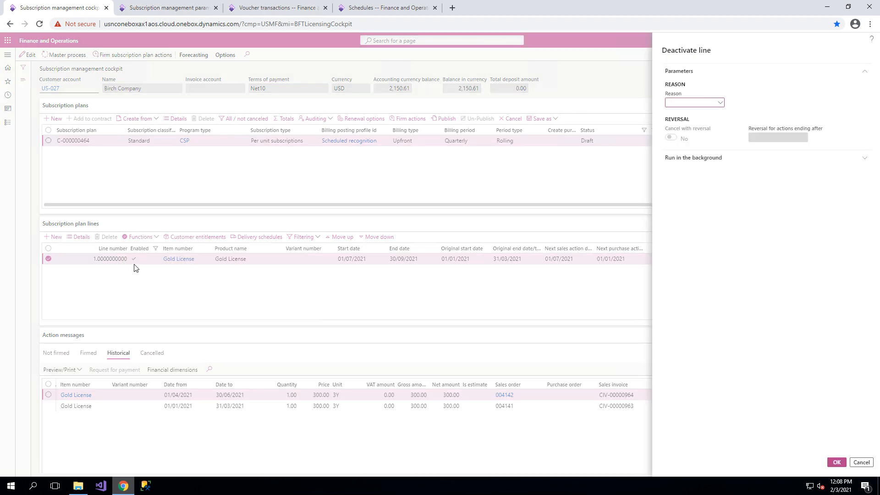
pyautogui.click(721, 103)
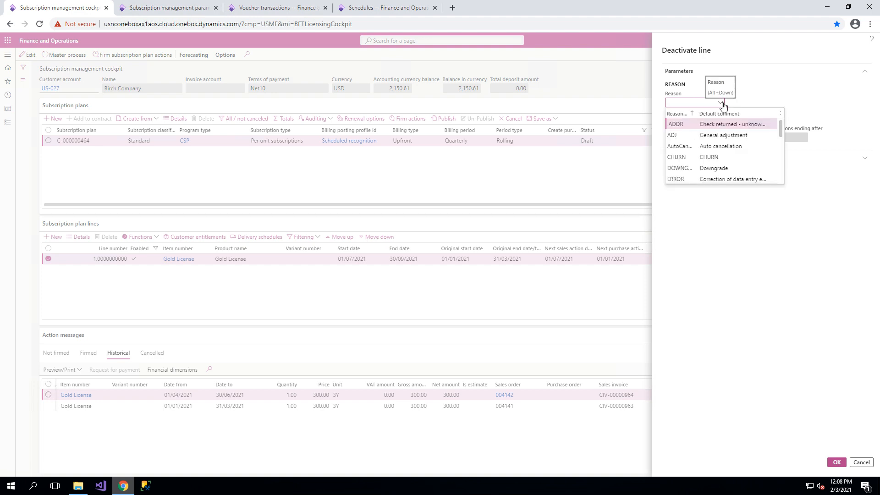
pyautogui.click(731, 180)
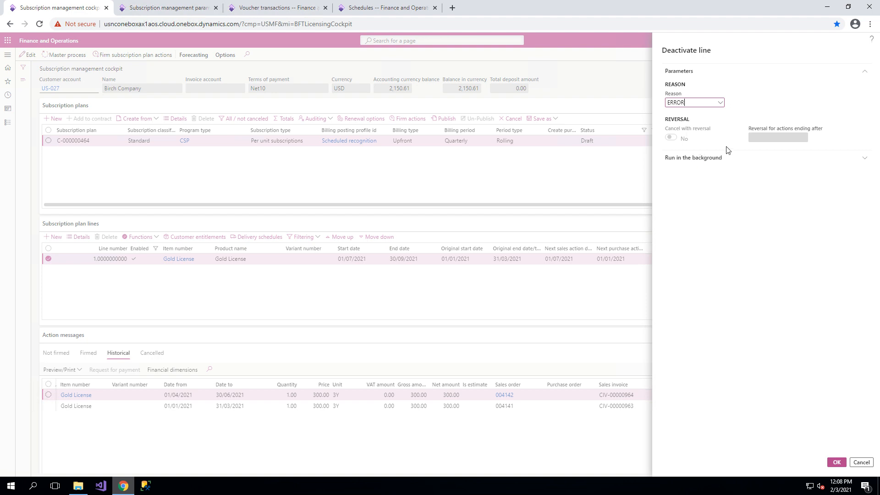
# Change the reason for the line deactivation to CHURN.
pyautogui.click(720, 104)
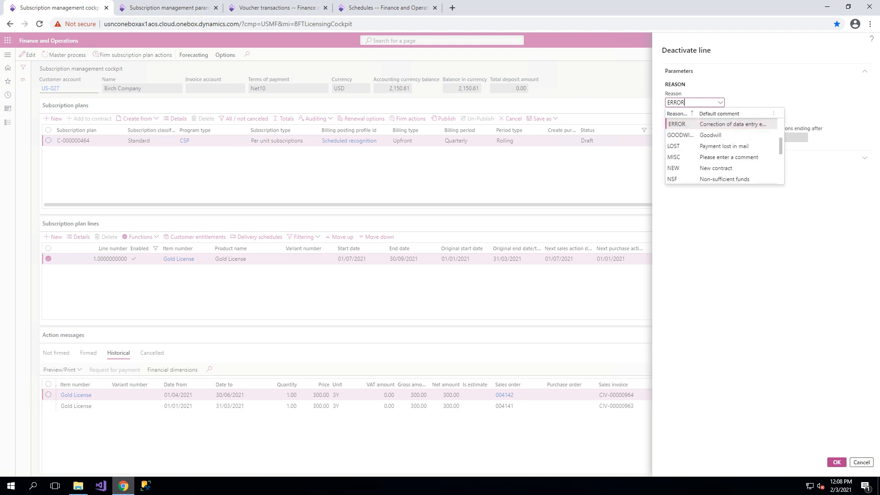
pyautogui.press('Down')
pyautogui.press('Down')
pyautogui.press('Down')
pyautogui.press('Down')
pyautogui.press('Down')
pyautogui.press('Down')
pyautogui.press('Down')
pyautogui.press('Down')
pyautogui.press('Down')
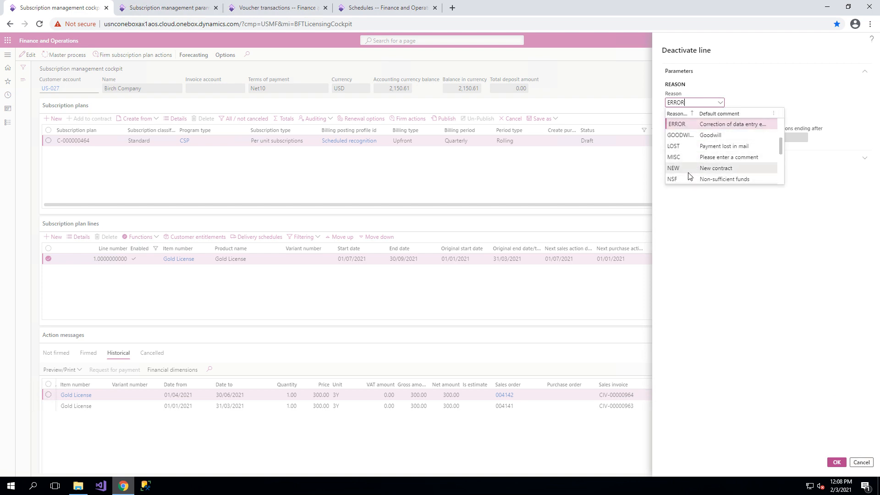
pyautogui.scroll(-2, 689, 175)
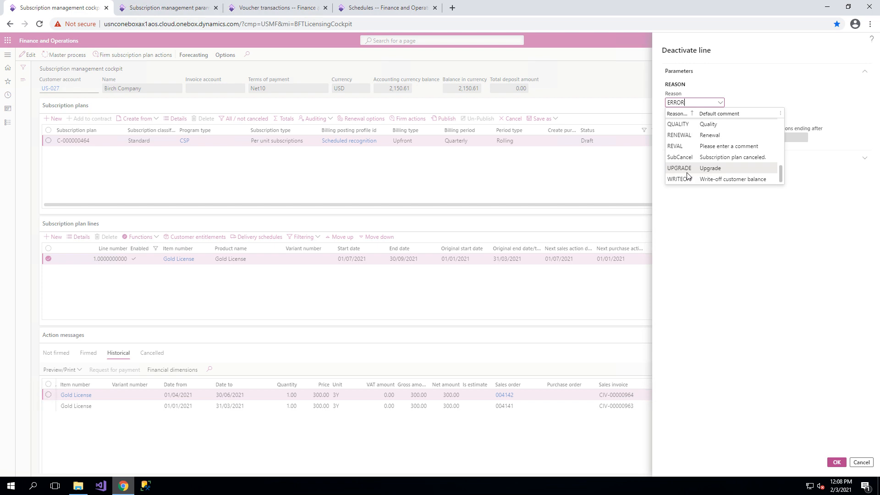
pyautogui.scroll(3, 689, 176)
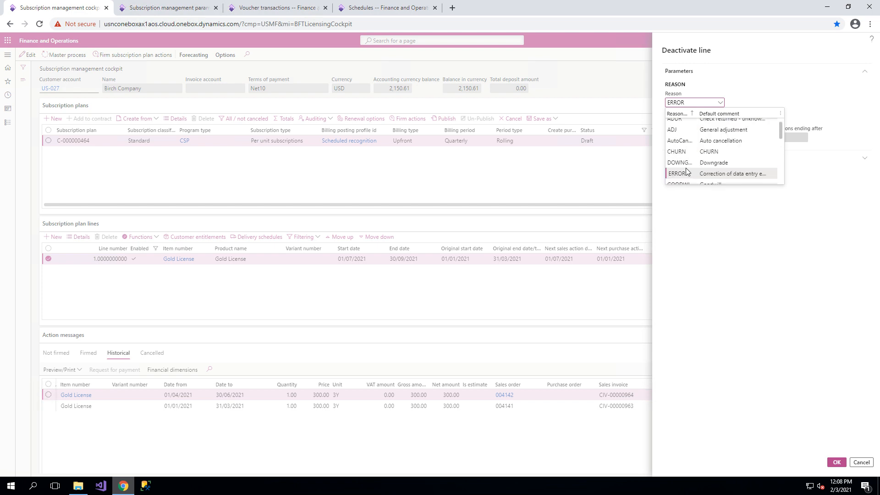
pyautogui.click(700, 151)
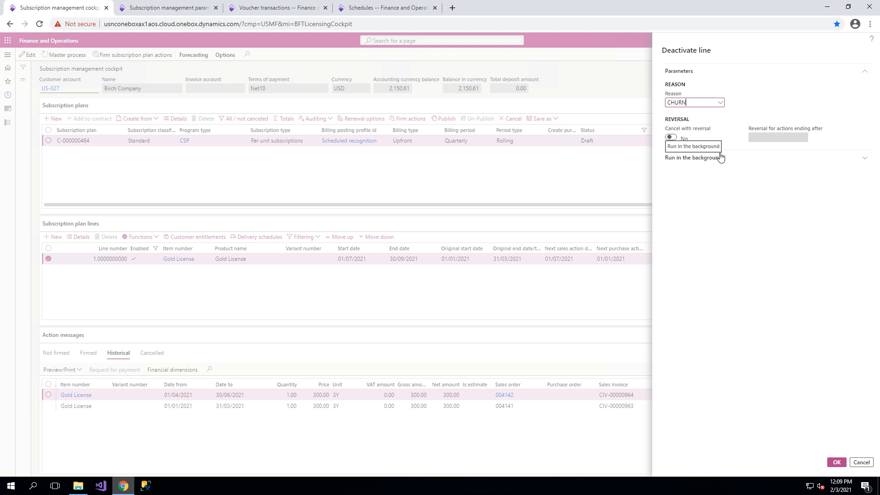
# Enable cancellation with reversal for actions ending after 01/01/2021 and submit the line deactivation.
pyautogui.click(671, 138)
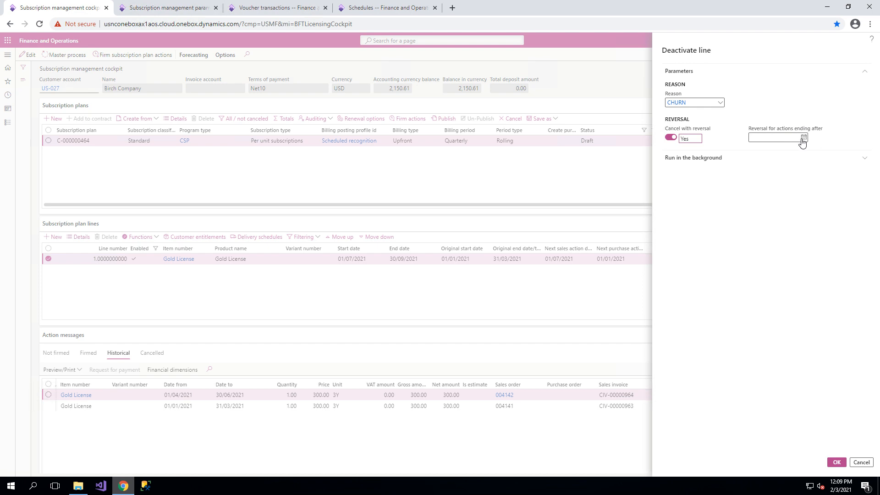
pyautogui.click(803, 139)
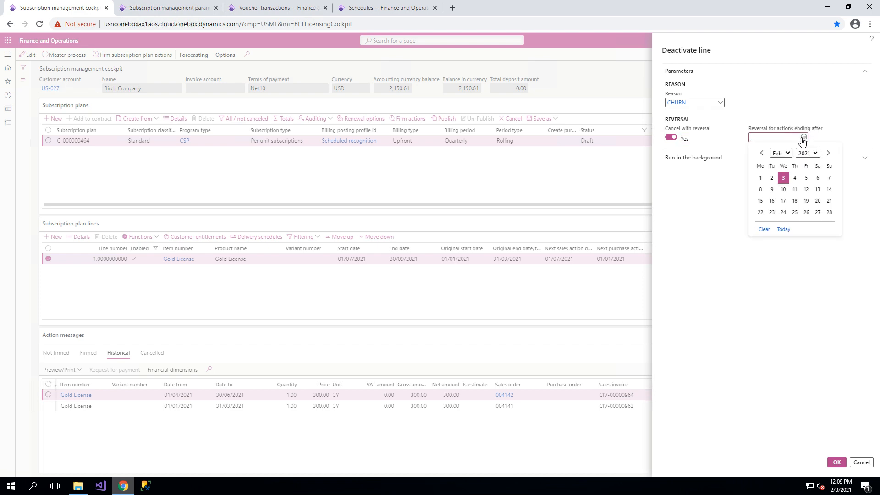
pyautogui.click(761, 153)
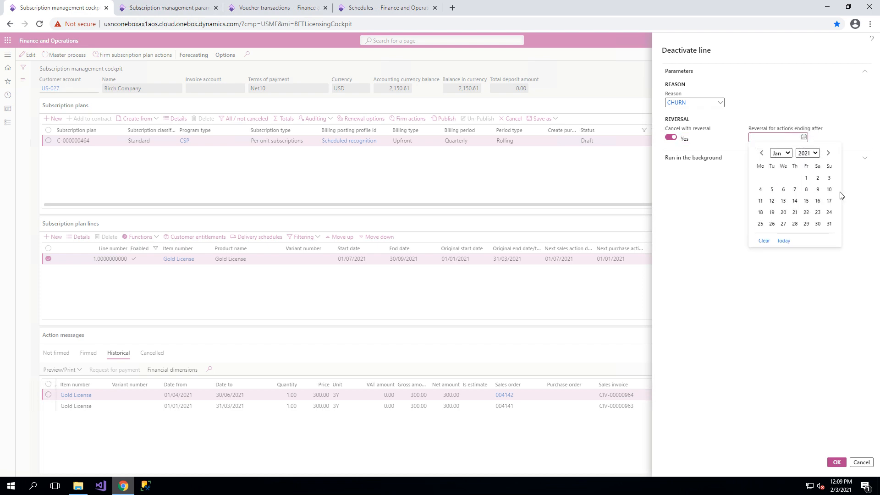
pyautogui.click(806, 180)
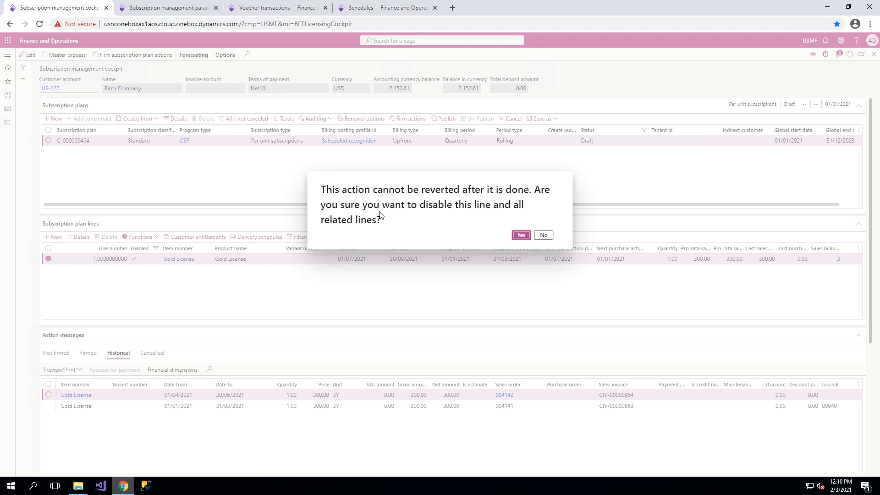
# Check the reason codes in the subscription management parameters and return to the pending line deactivation in the cockpit.
pyautogui.click(188, 6)
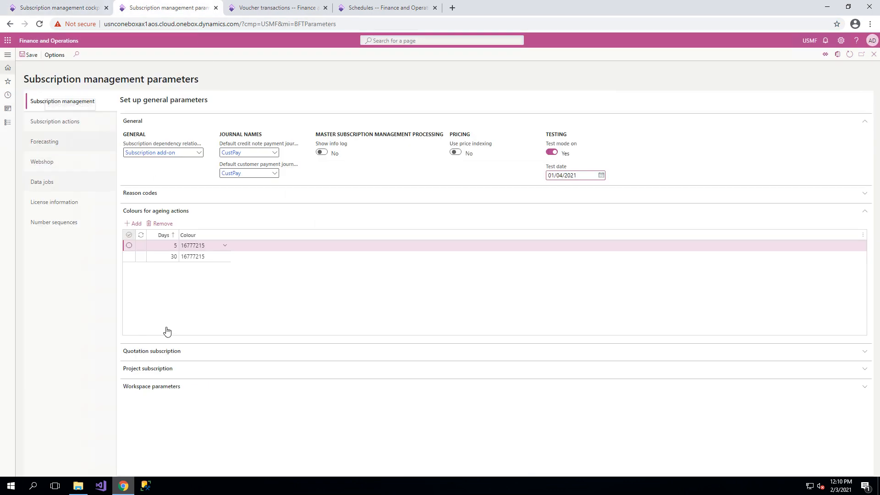
pyautogui.click(162, 194)
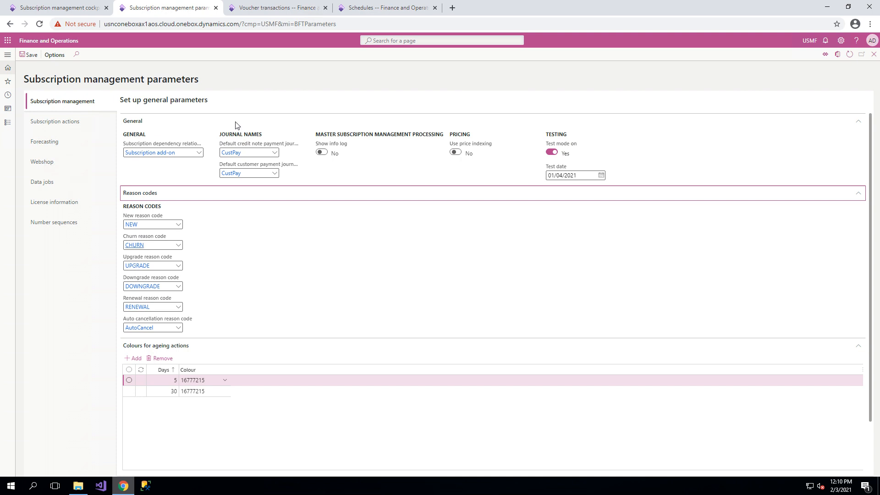
pyautogui.click(60, 8)
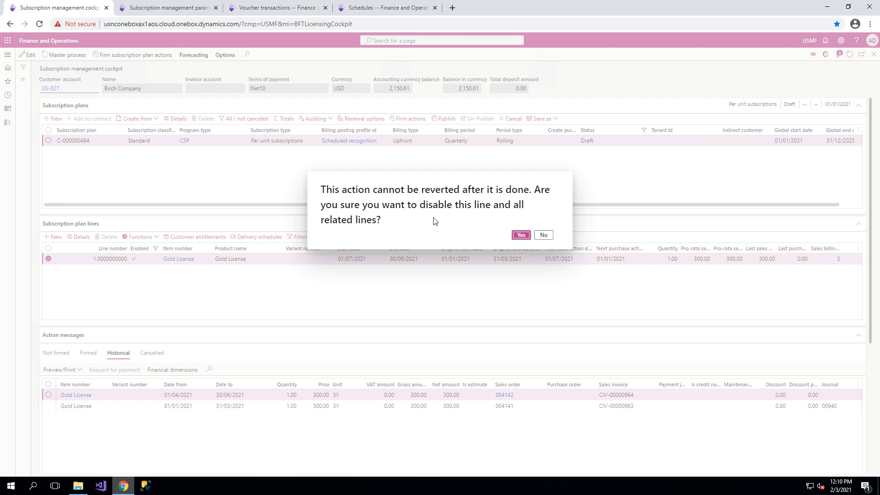
# Confirm disabling the Gold License line and all related lines, and show all subscription plan lines including disabled ones.
pyautogui.moveTo(513, 204); pyautogui.dragTo(512, 217)
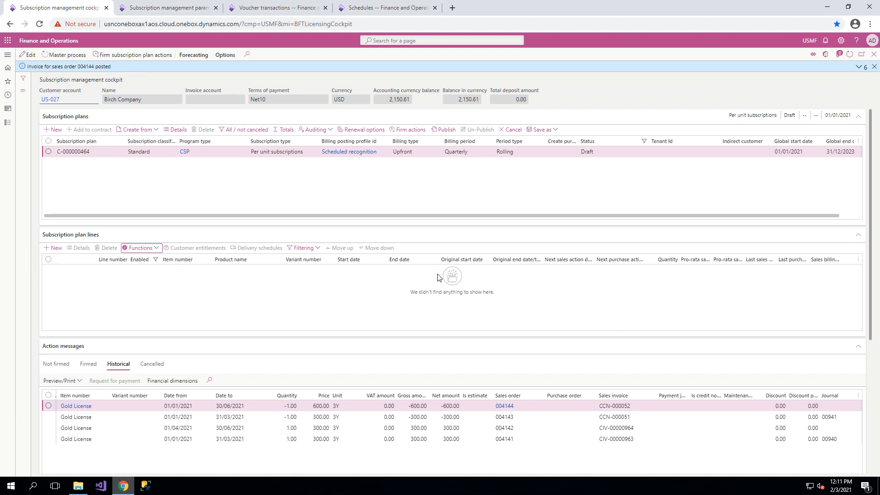
pyautogui.click(319, 249)
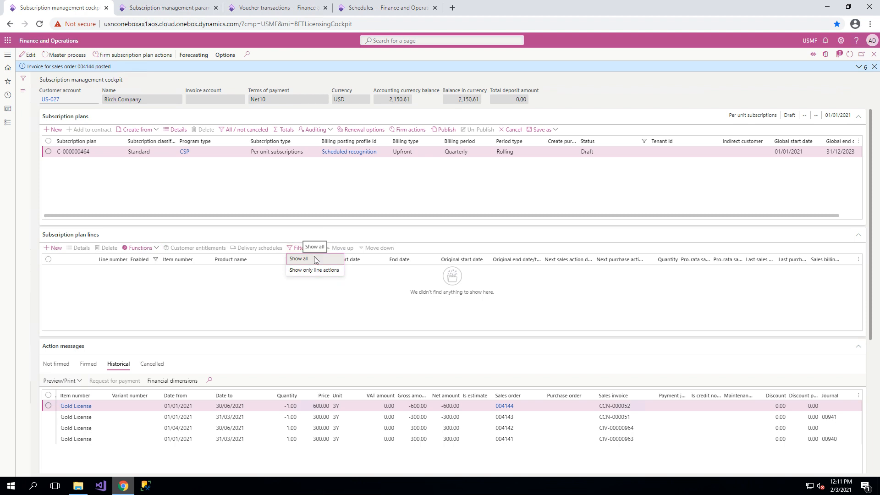
pyautogui.click(315, 259)
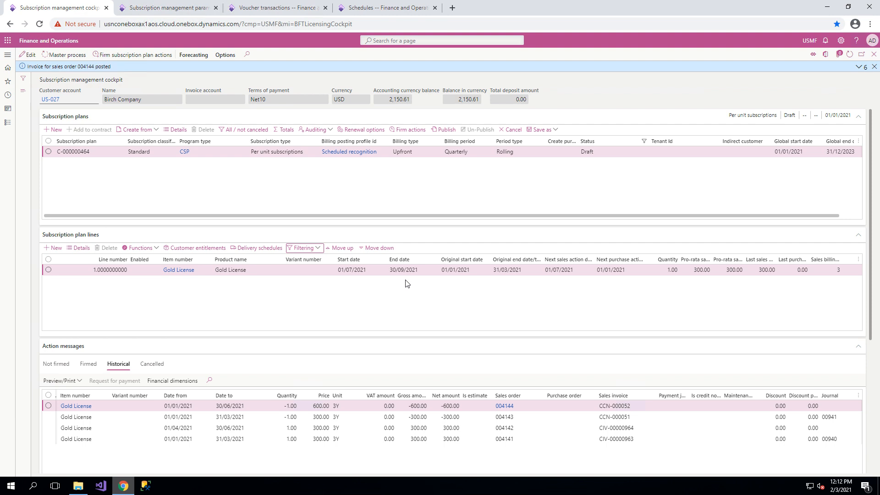
pyautogui.click(314, 248)
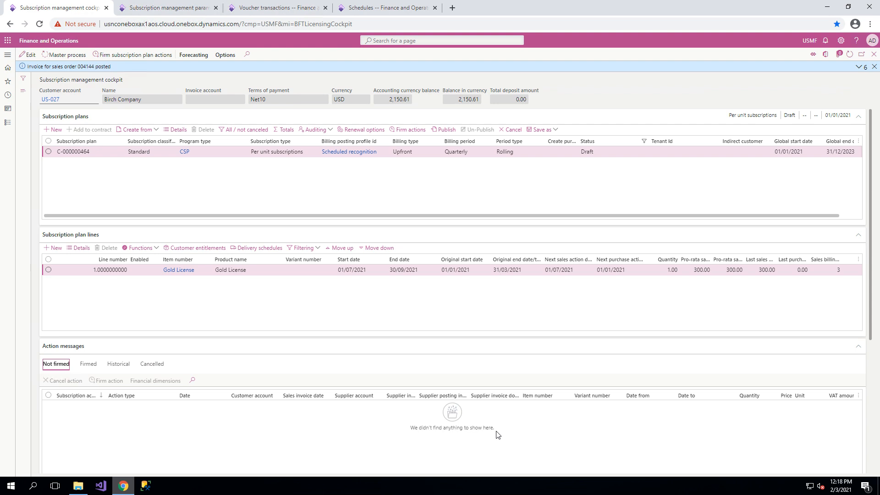
# Review the Scheduled recognition billing posting profile and its recognition schedules, and return to the billing posting profiles.
pyautogui.click(400, 6)
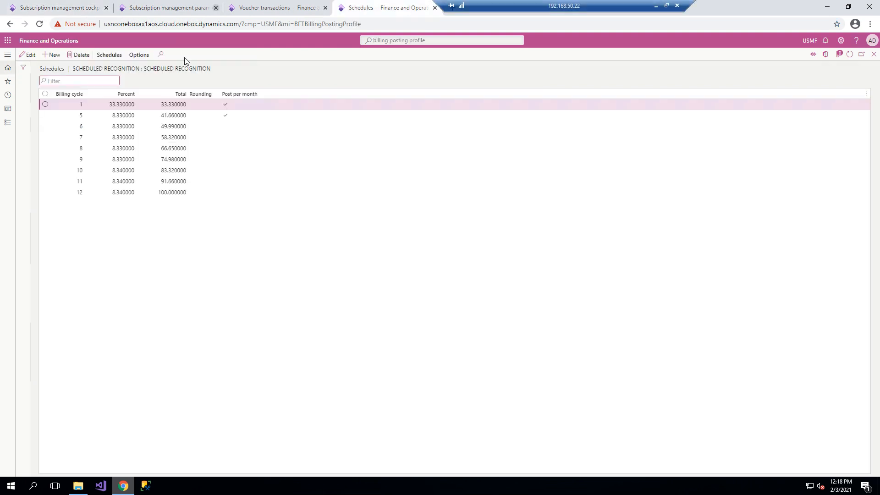
pyautogui.click(874, 54)
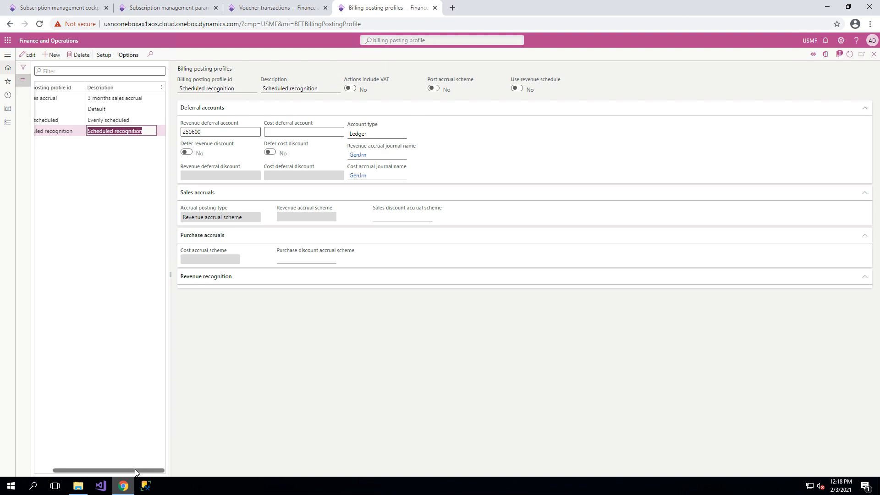
pyautogui.moveTo(135, 471); pyautogui.dragTo(119, 471)
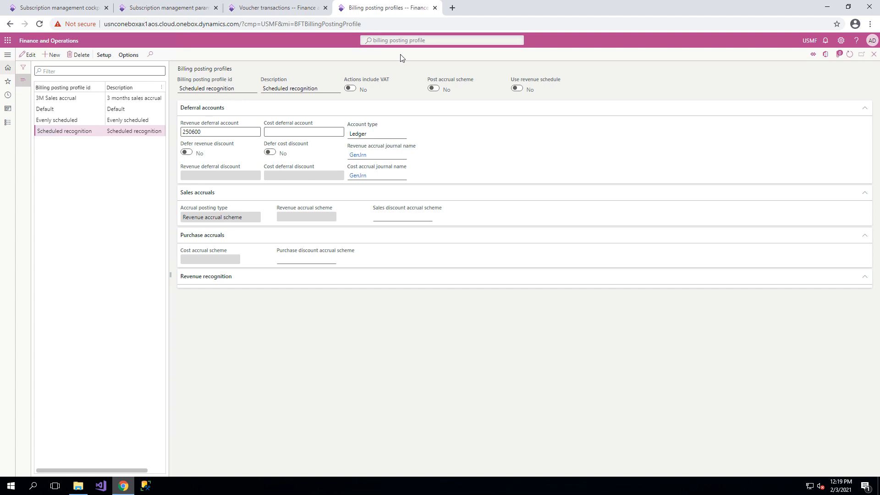
pyautogui.click(104, 54)
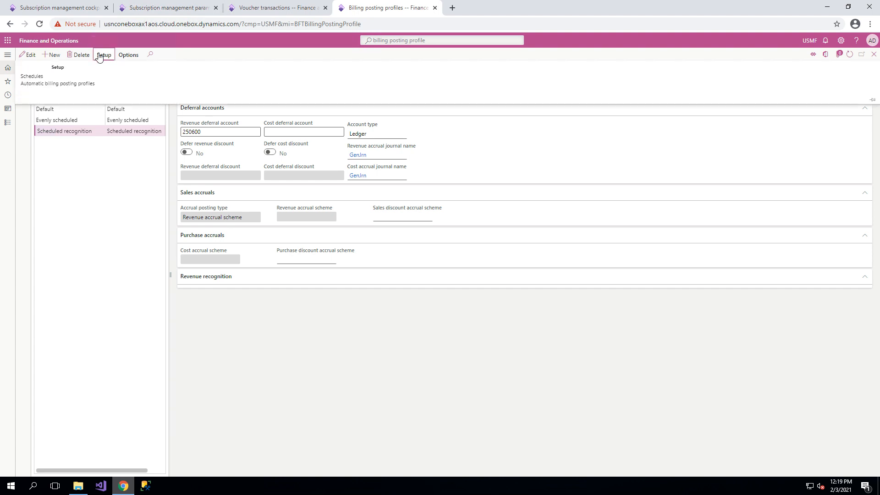
pyautogui.click(37, 76)
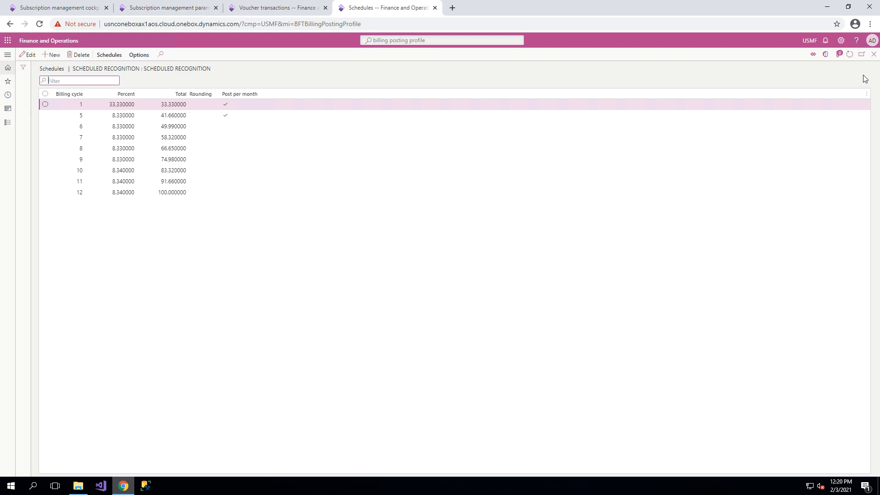
pyautogui.click(873, 54)
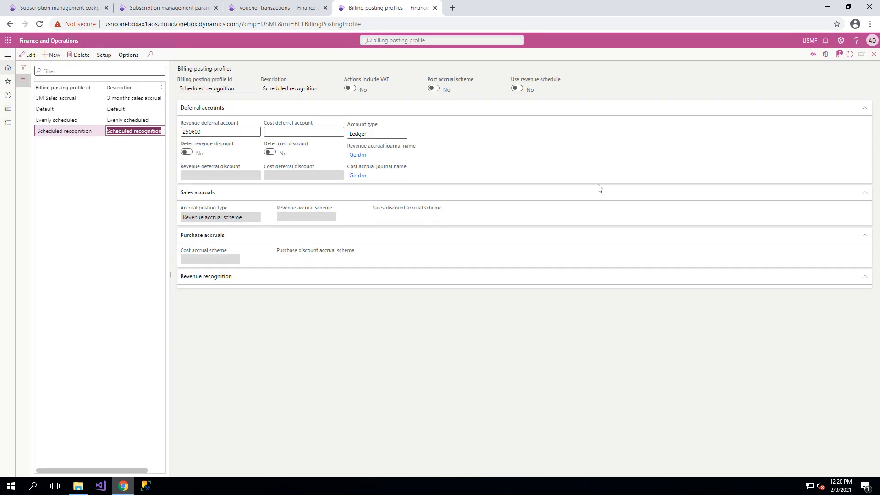